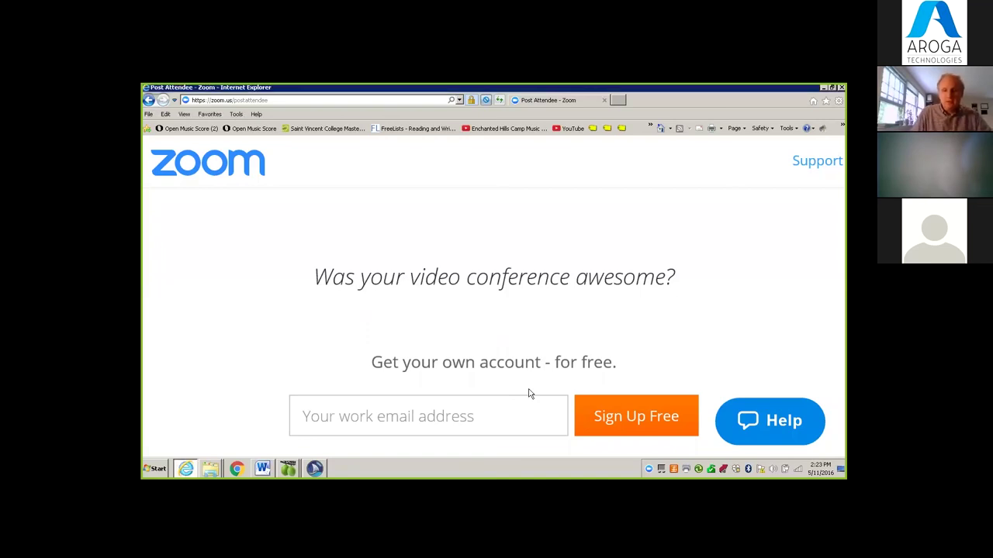
Switch to Lime and magnify the Yankee Doodle score to zoom 6.
key(alt+Tab)
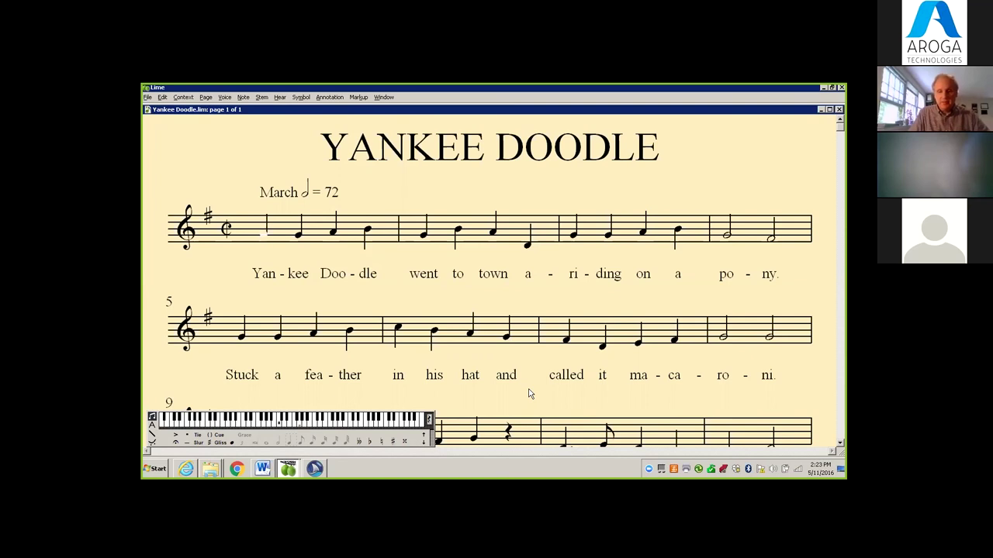
key(alt+e)
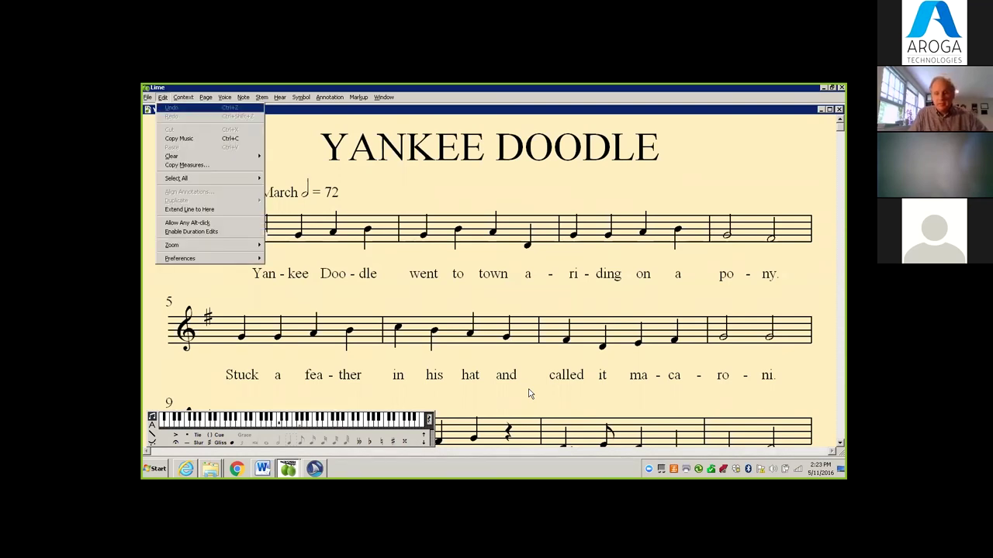
key(z)
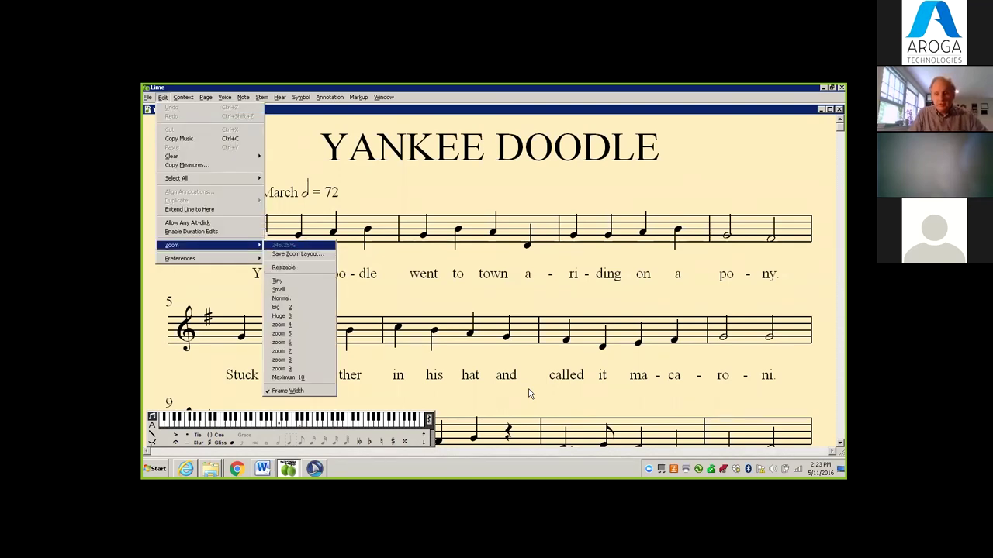
key(Up)
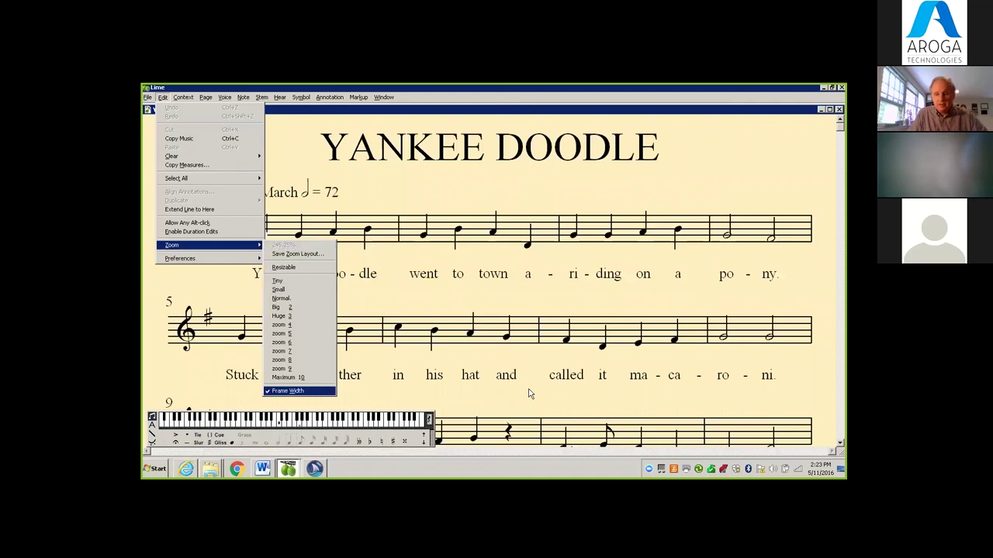
key(Down)
key(Down)
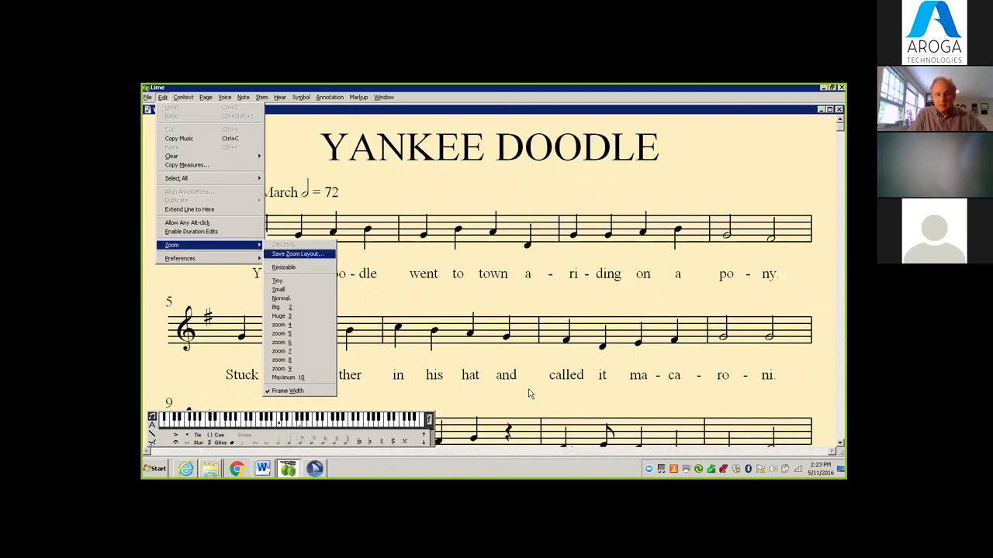
key(Down)
key(Down)
key(Down)
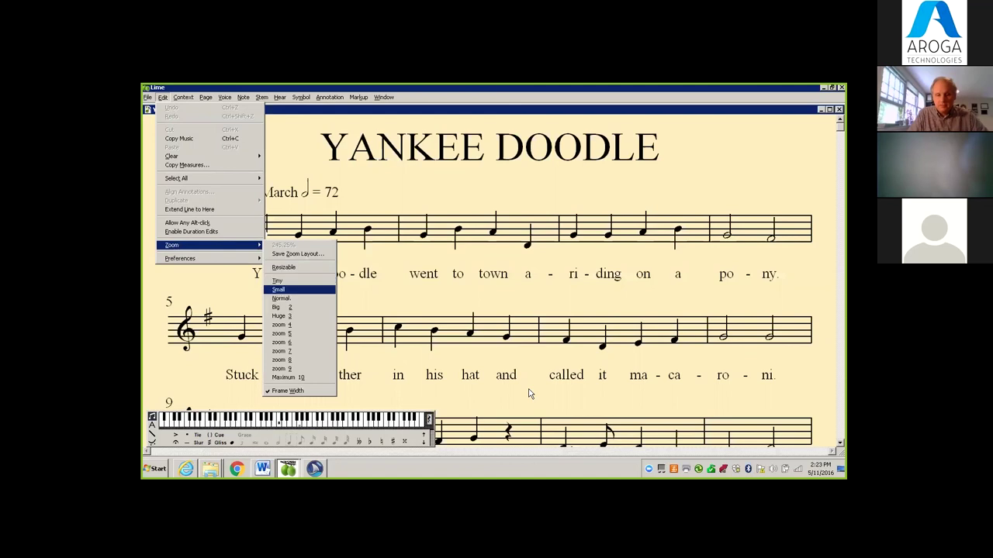
key(Down)
key(Down)
key(Down)
key(Down)
key(Down)
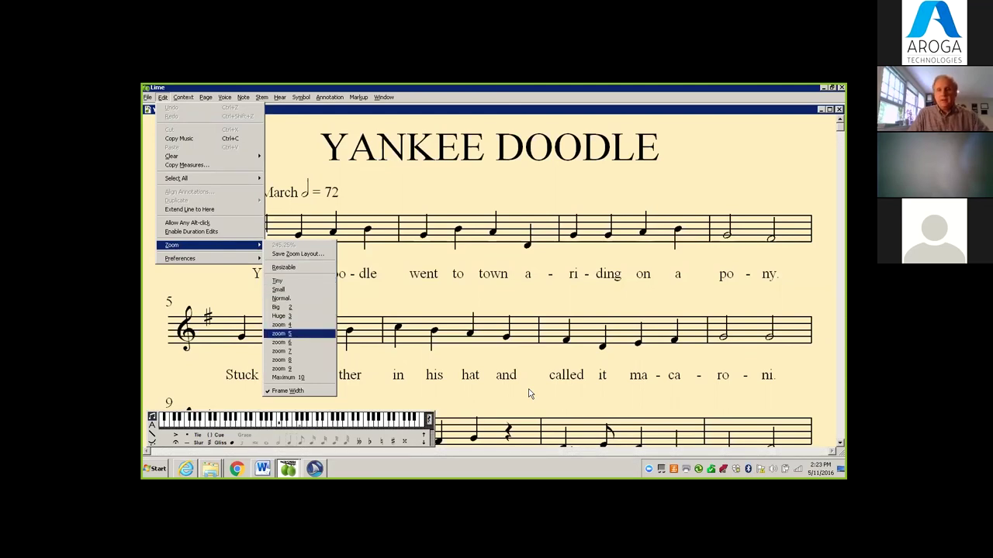
key(Down)
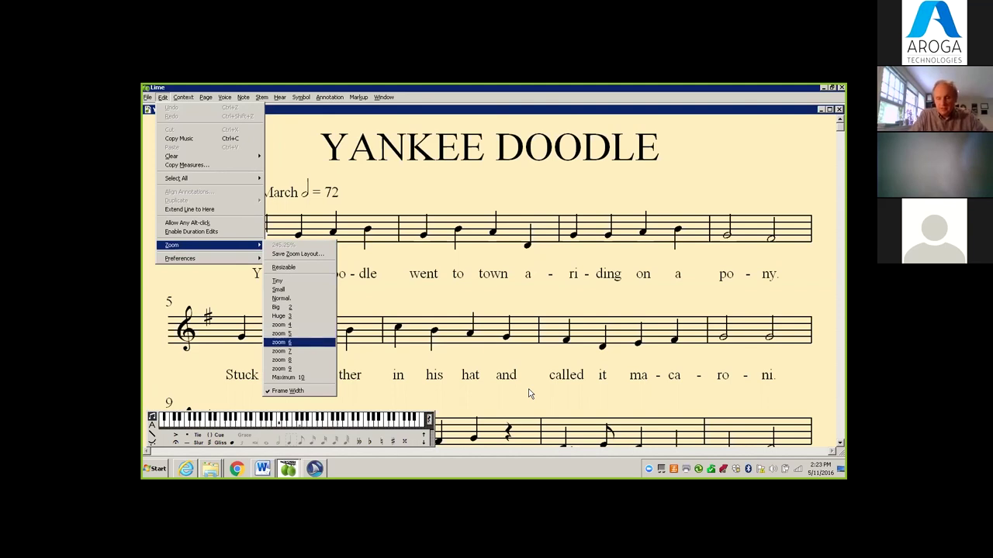
key(Return)
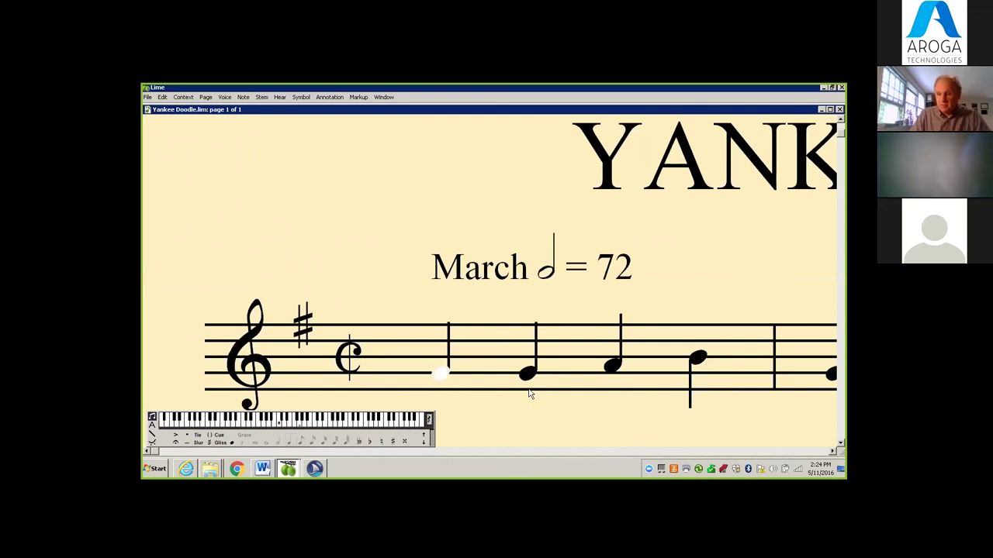
Run automatic scrolling through Yankee Doodle up to bar 16 and return to the normal score view.
key(space)
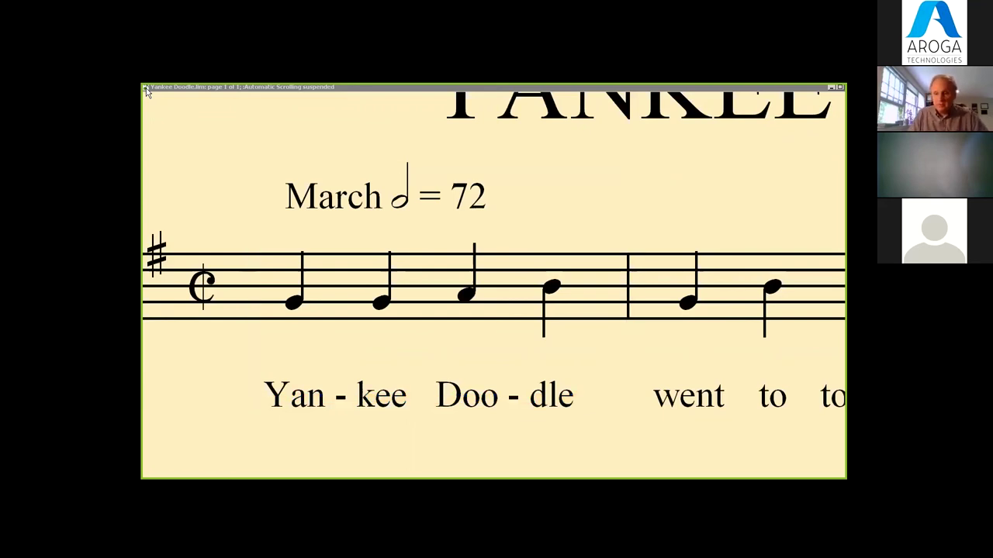
key(space)
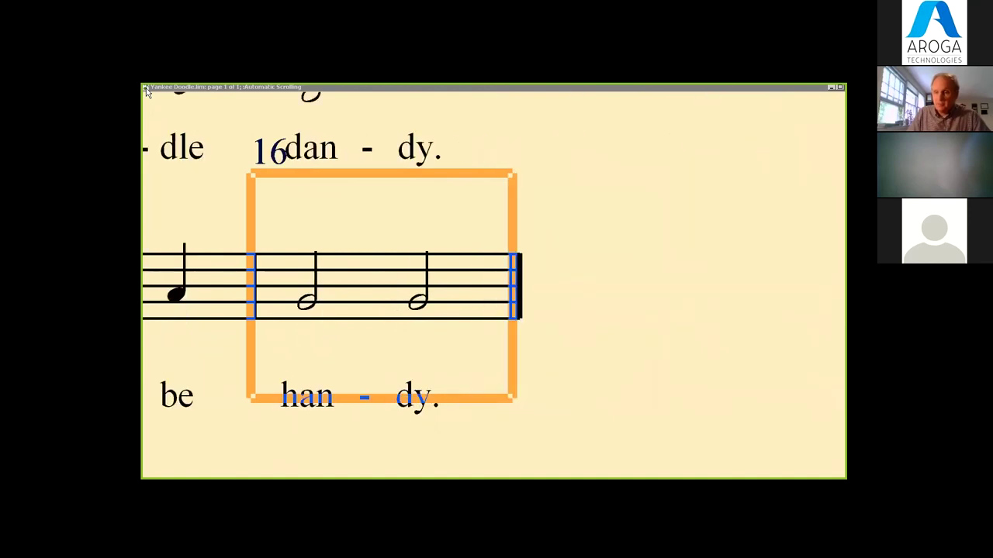
key(Escape)
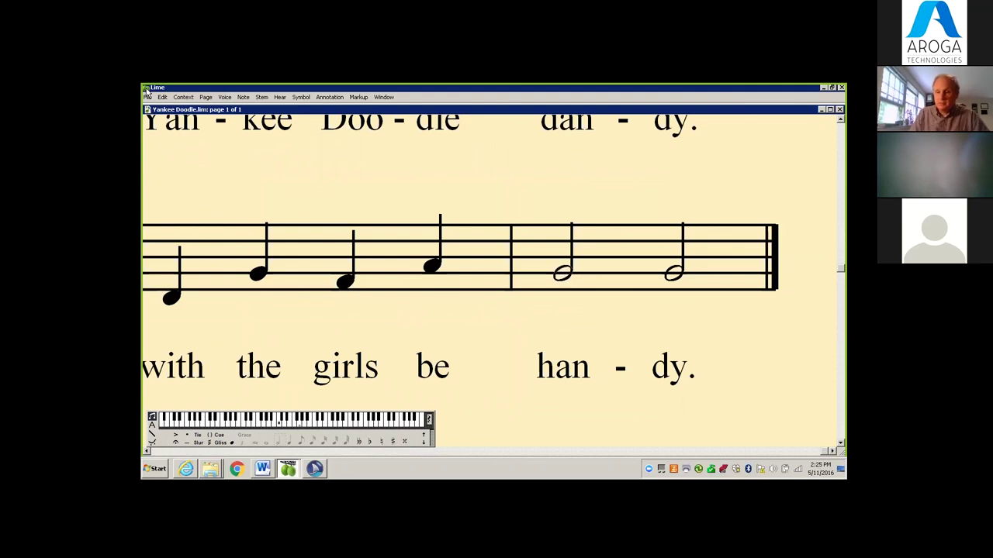
Go back to bar 1 and advance through the score in the scrolling view as far as bar 12.
key(ctrl+g)
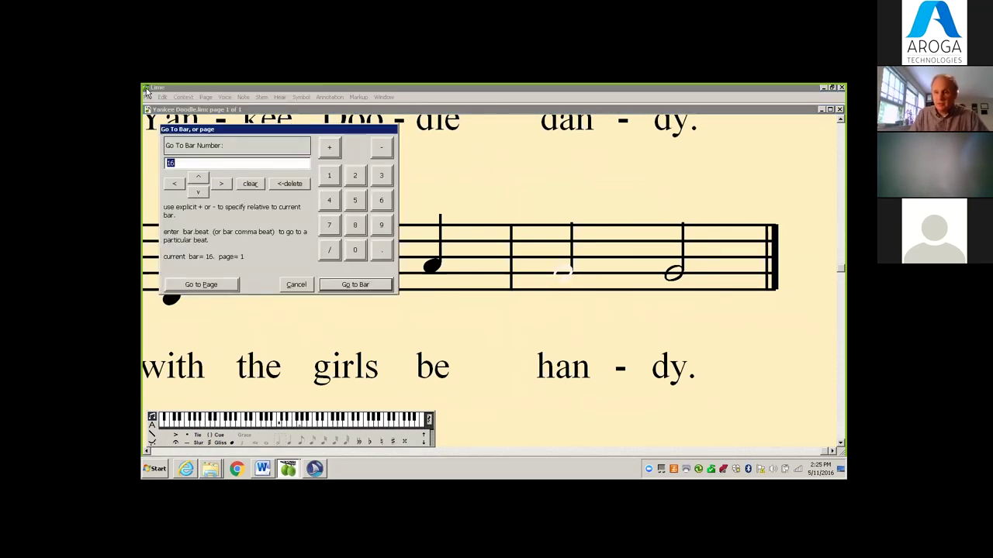
text(1)
key(Return)
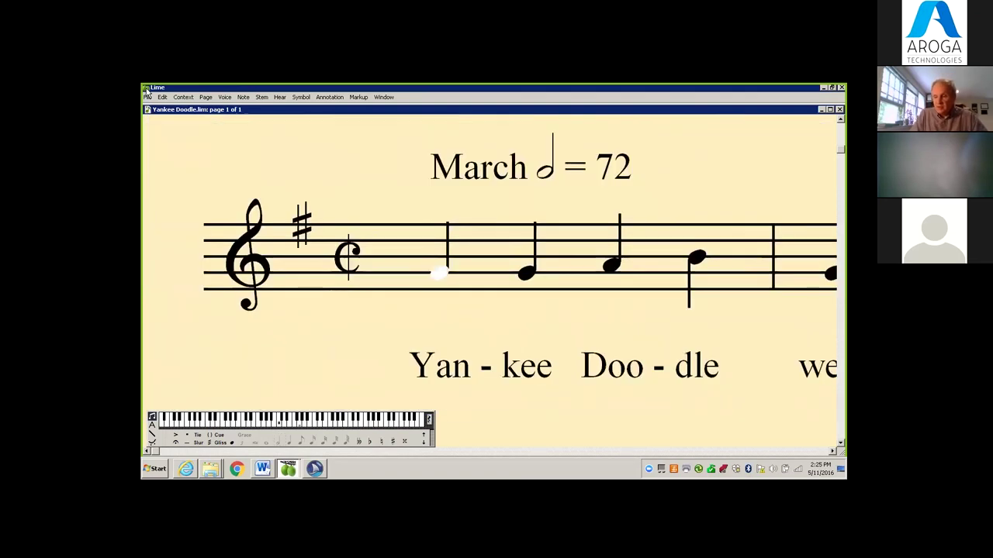
key(F11)
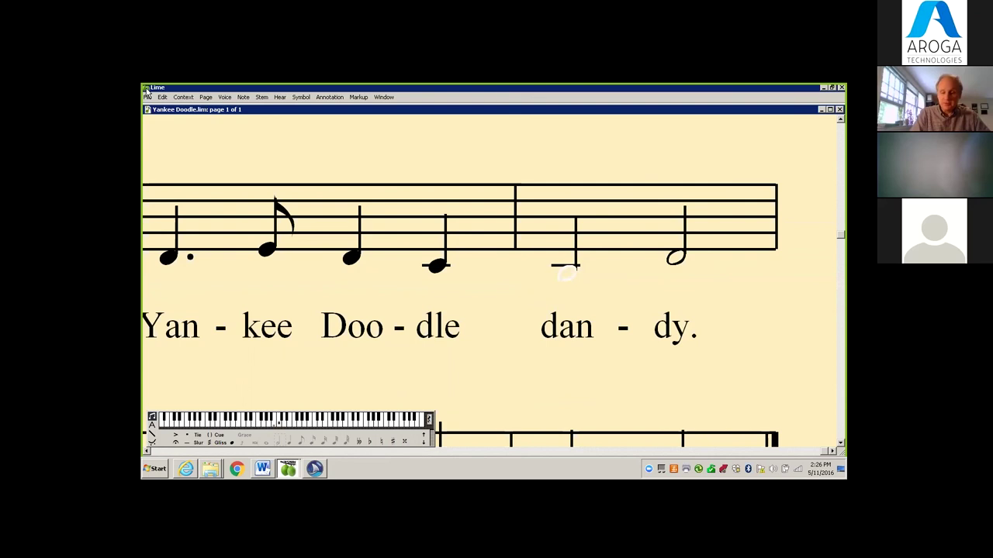
Return to bar 1 and step through Yankee Doodle bar by bar with manual scrolling up to bar 9.
key(ctrl+g)
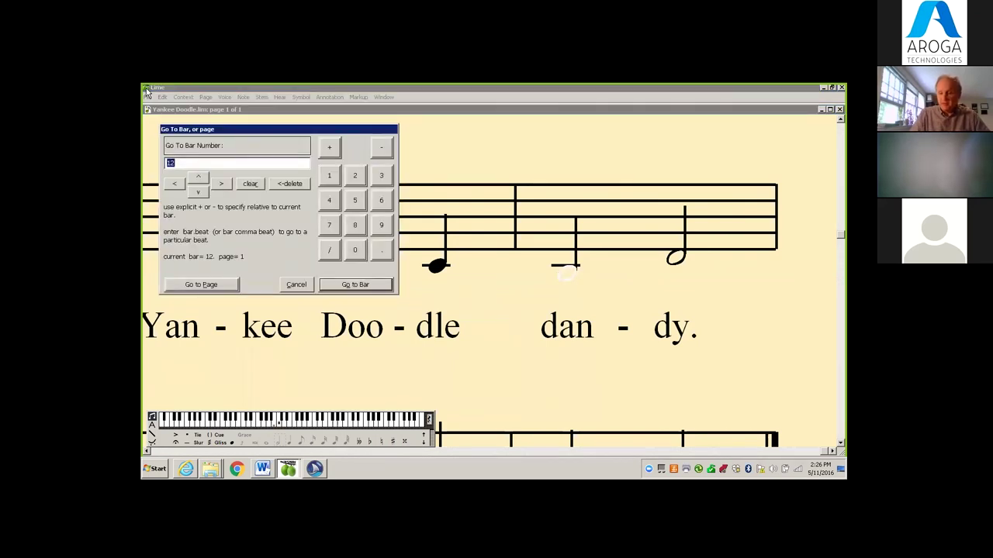
text(1)
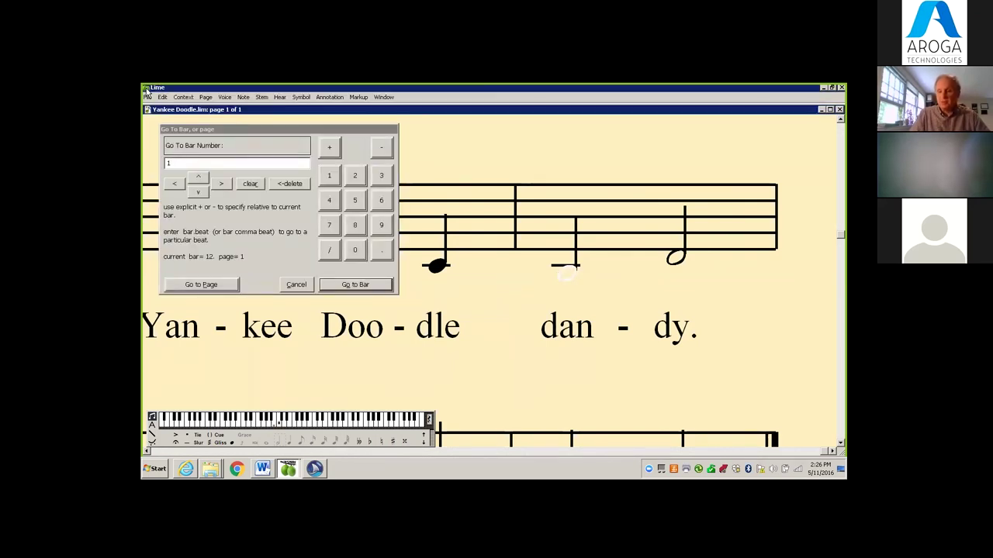
key(Return)
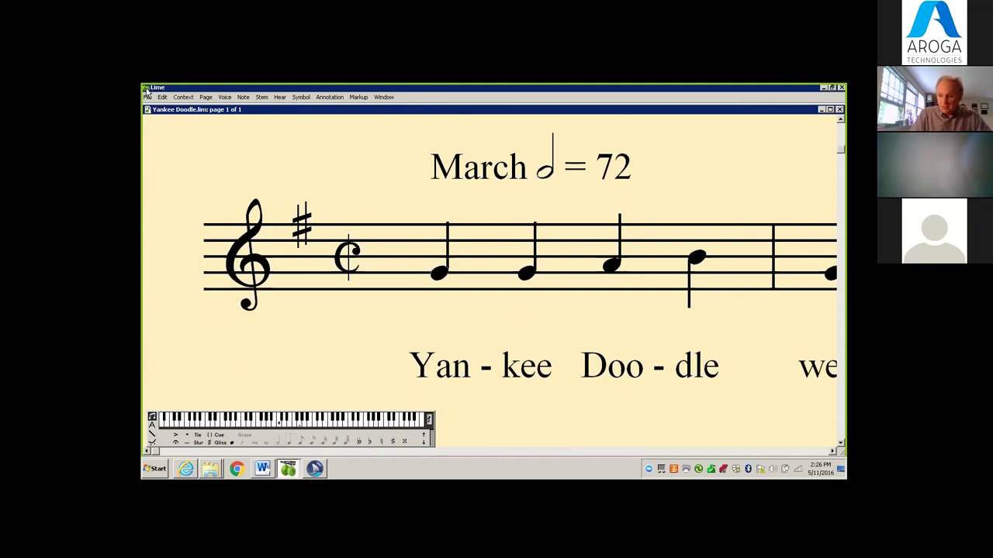
key(F11)
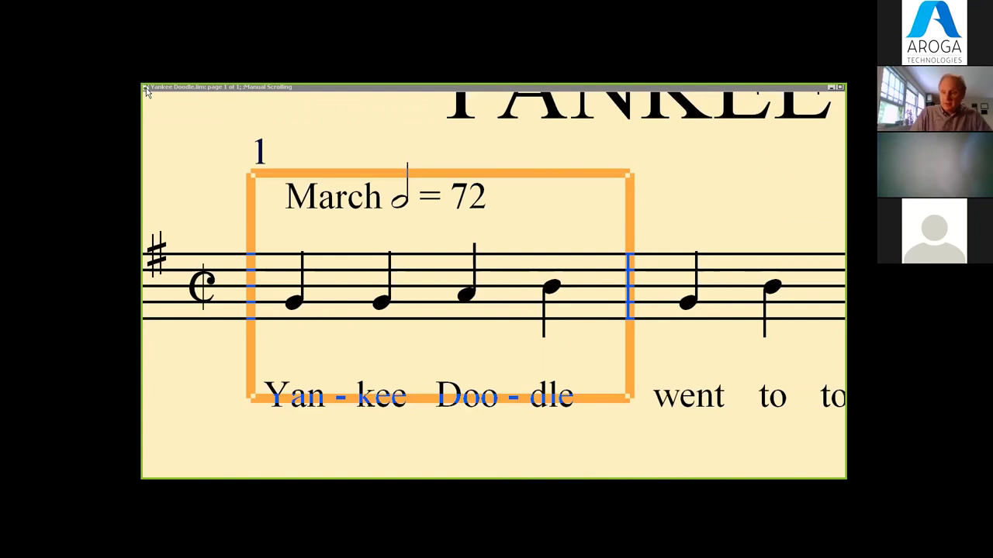
key(Right)
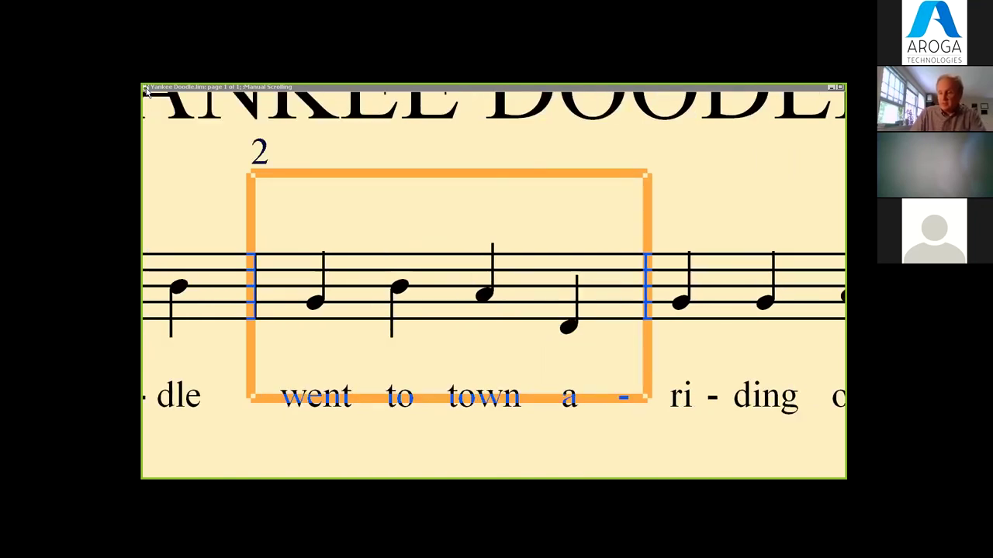
key(Right)
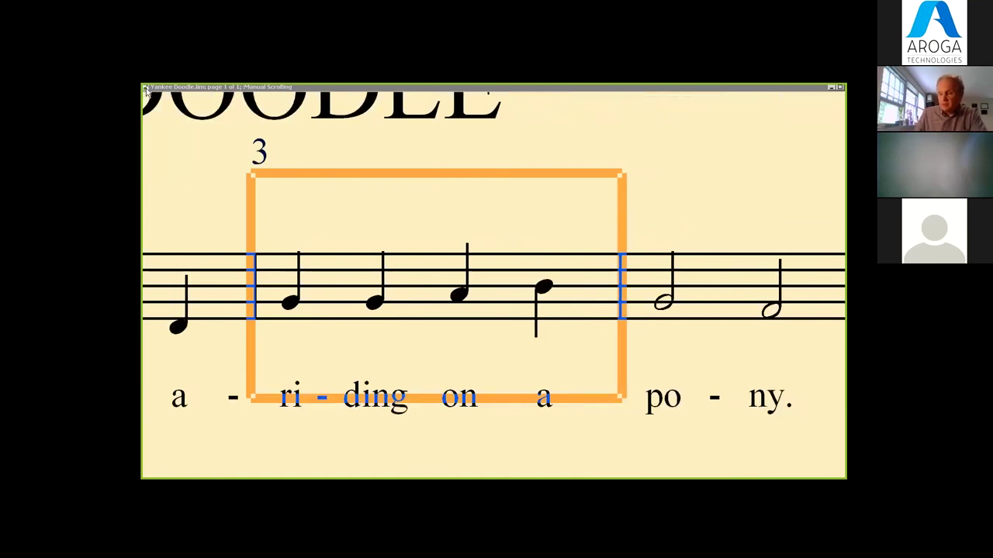
key(Right)
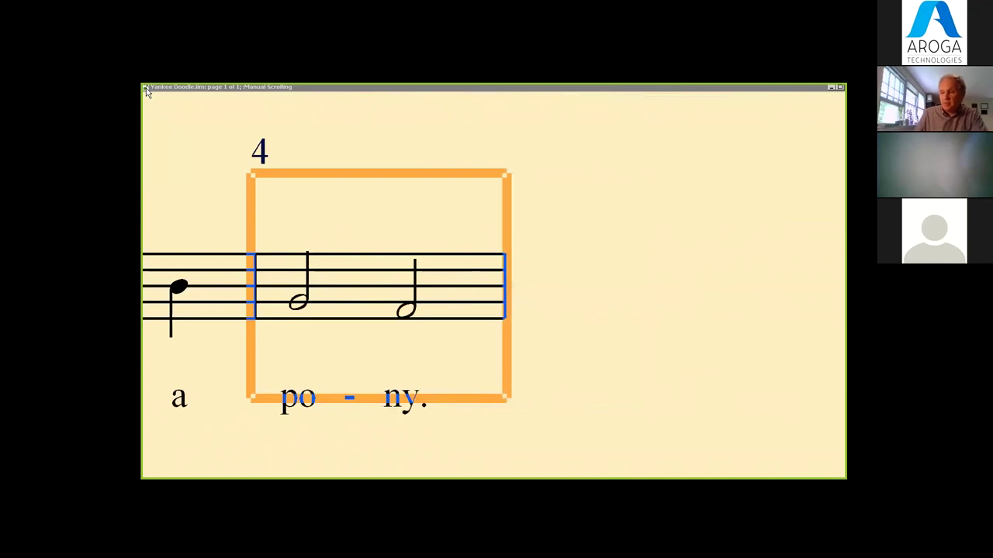
key(Right)
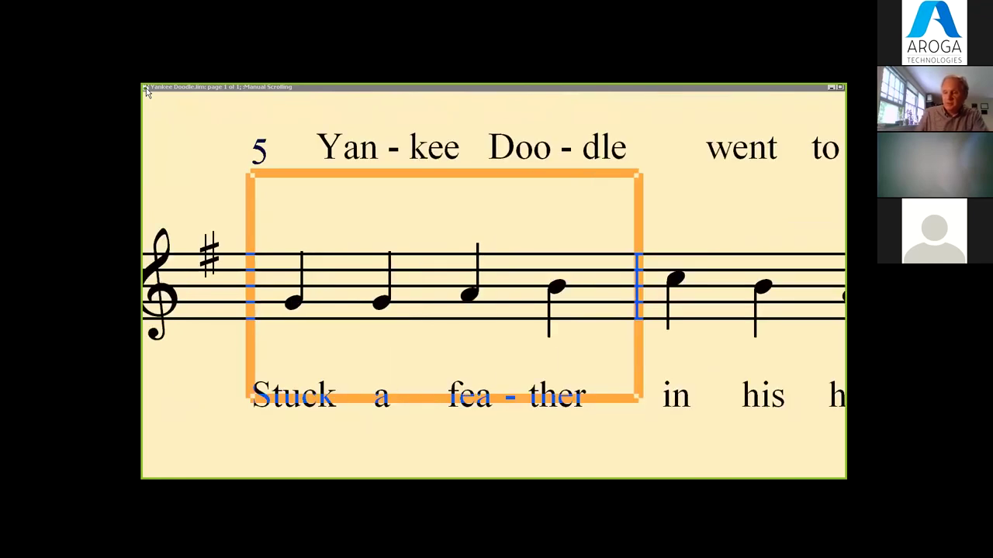
key(Right)
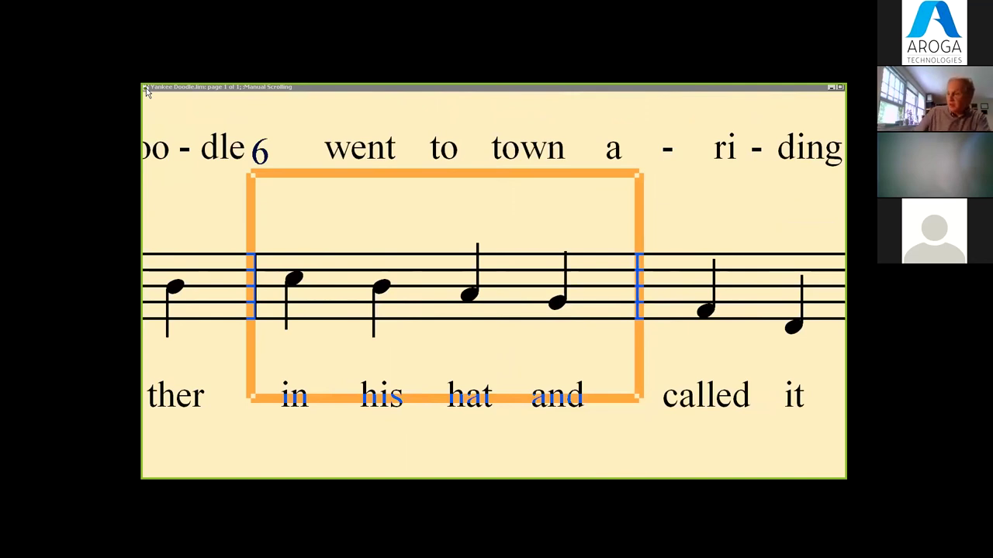
key(Right)
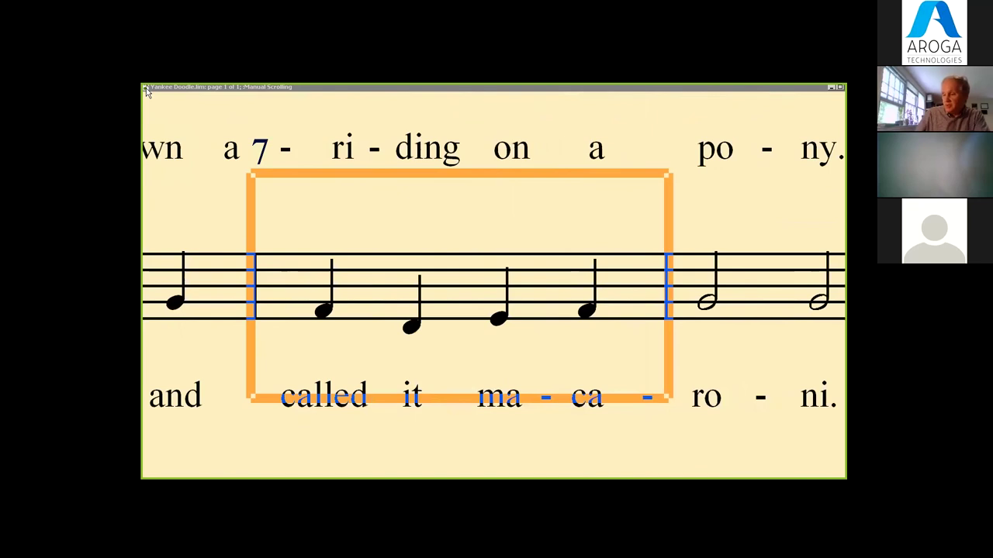
key(Right)
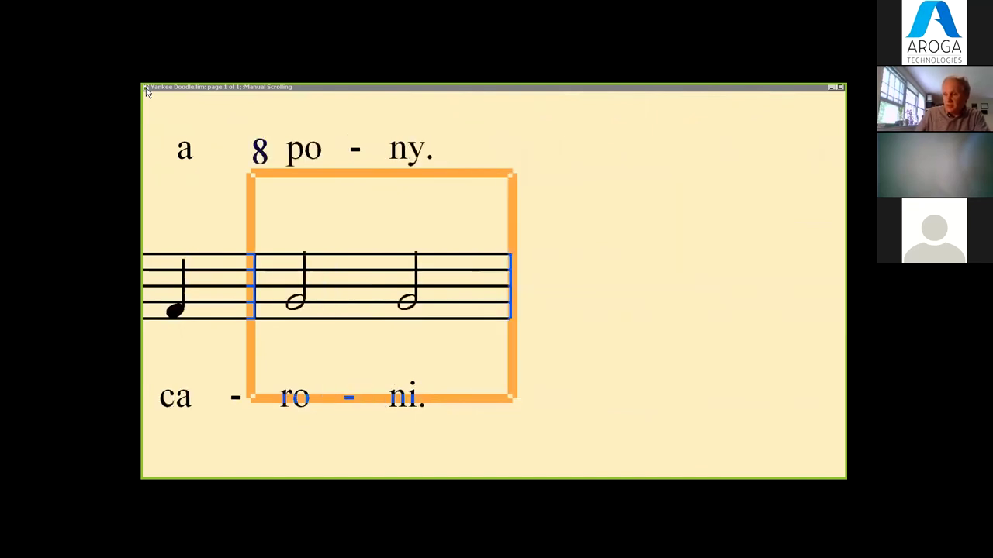
key(Right)
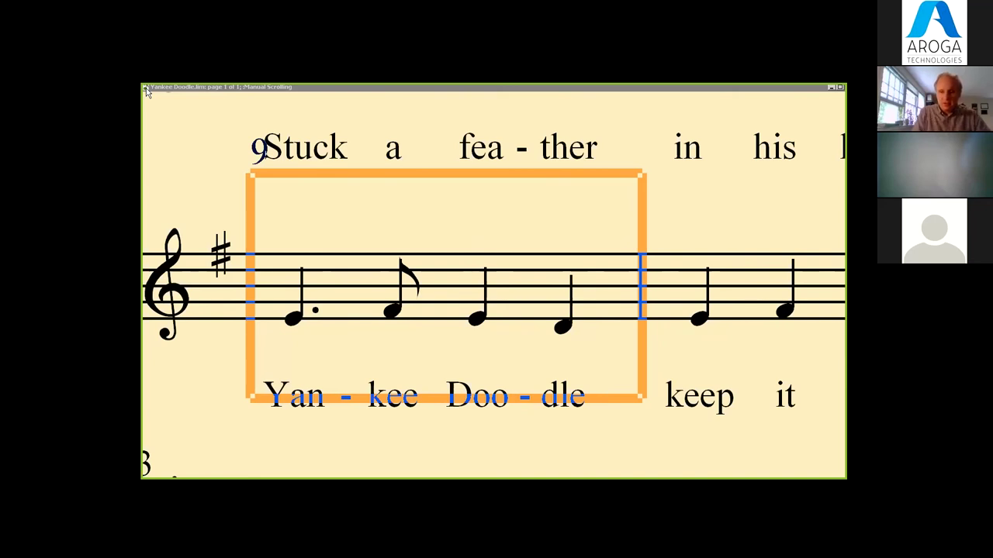
Leave manual scrolling and go to bar 7 of the score.
key(Escape)
key(ctrl+g)
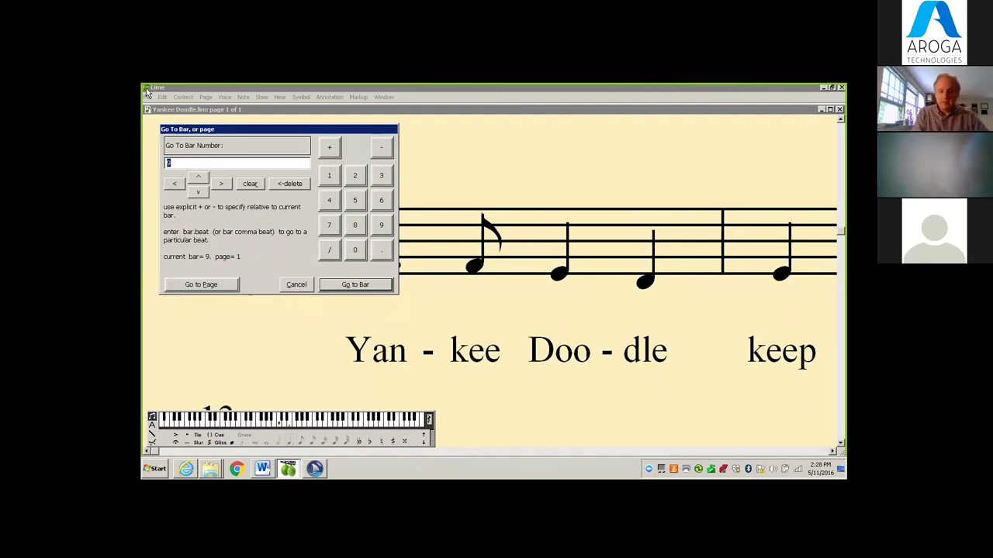
text(7)
key(Return)
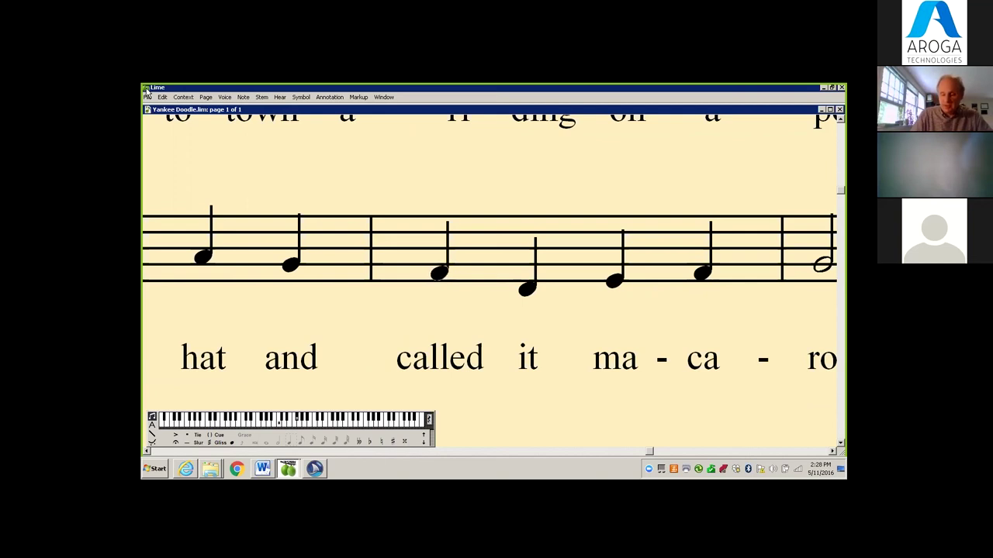
Try to go to bar 17 of the Yankee Doodle score.
key(ctrl+g)
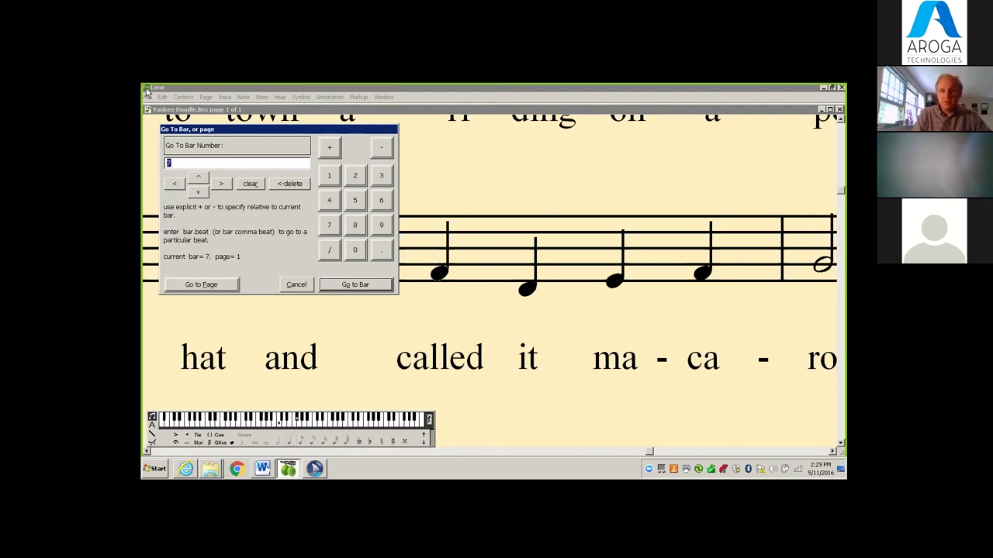
text(17)
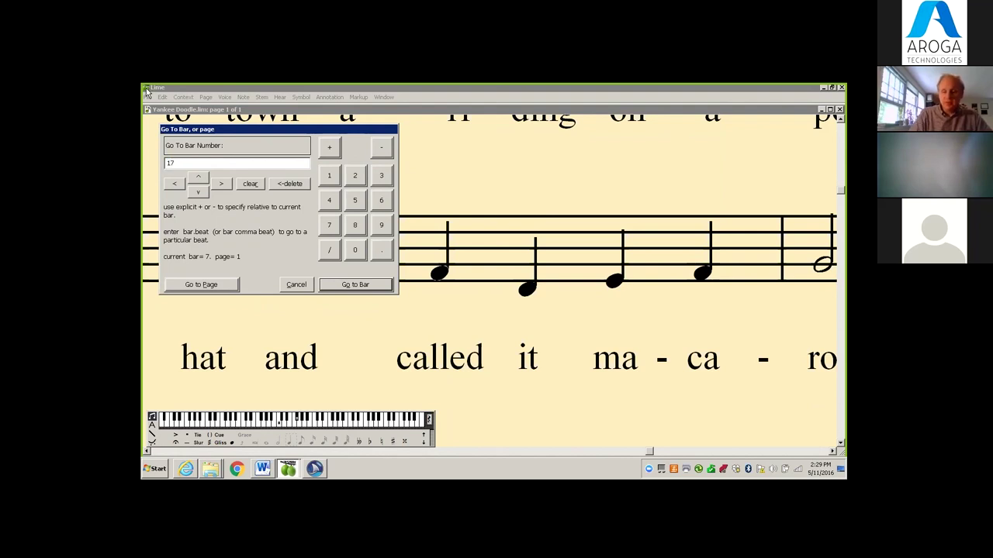
key(Return)
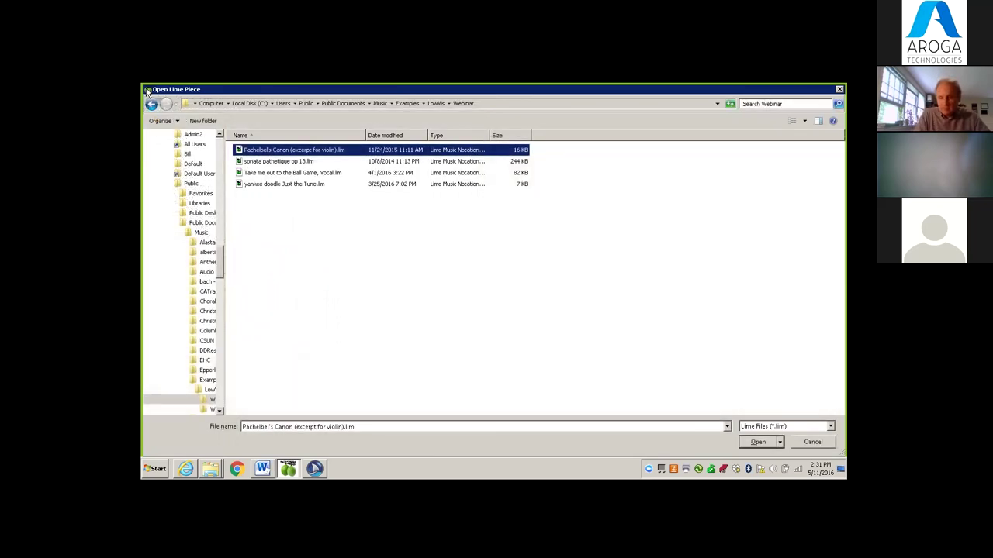
Open Pachelbel's Canon (excerpt for violin).lim, run automatic scrolling as far as bar 8, and return to the normal score view.
key(Return)
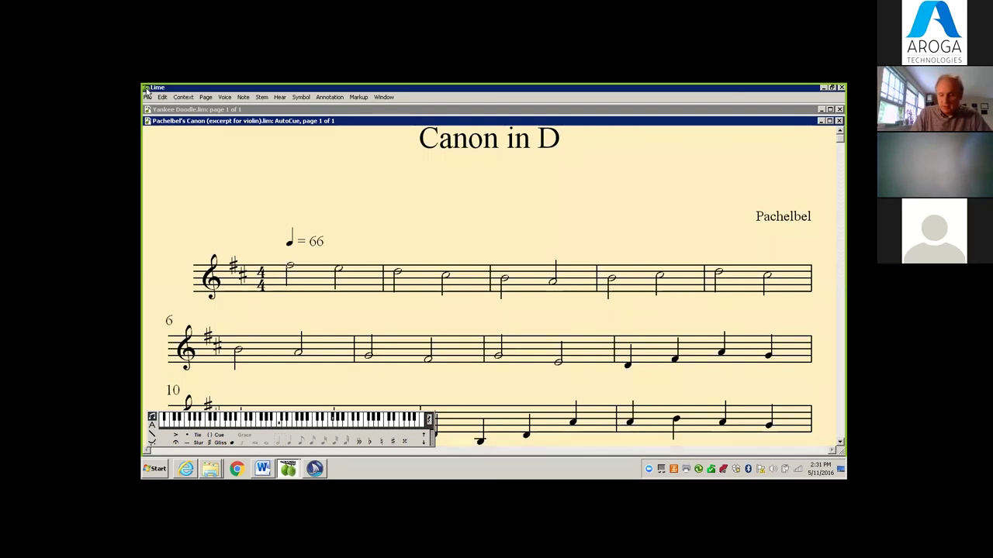
key(space)
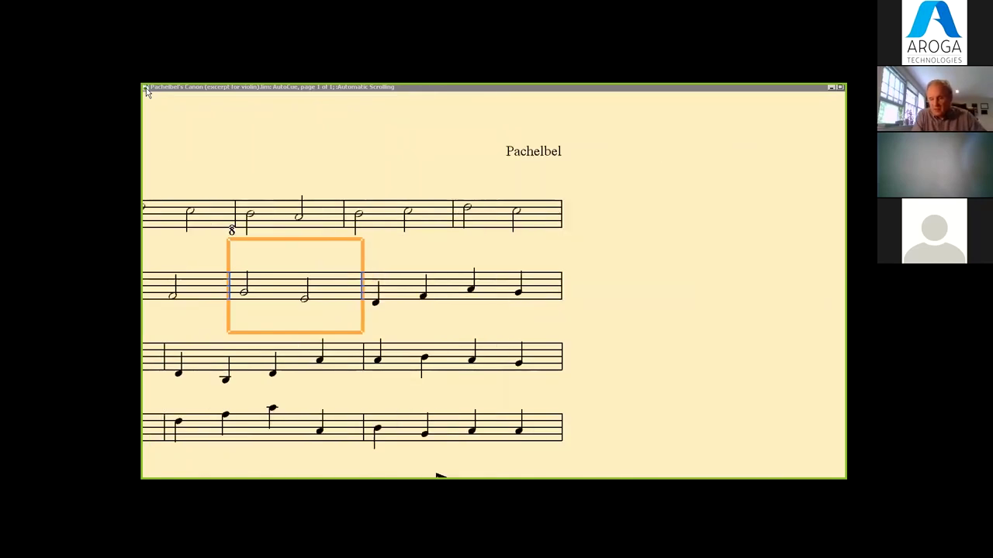
double_click(147, 89)
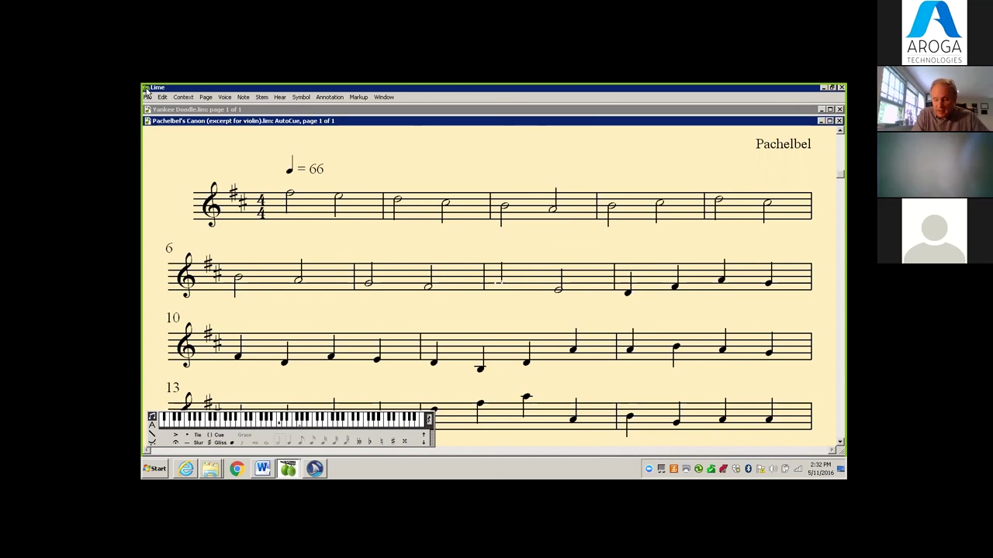
Play Pachelbel's Canon with the metronome while playing turned off, and stop playback after listening.
key(ctrl+h)
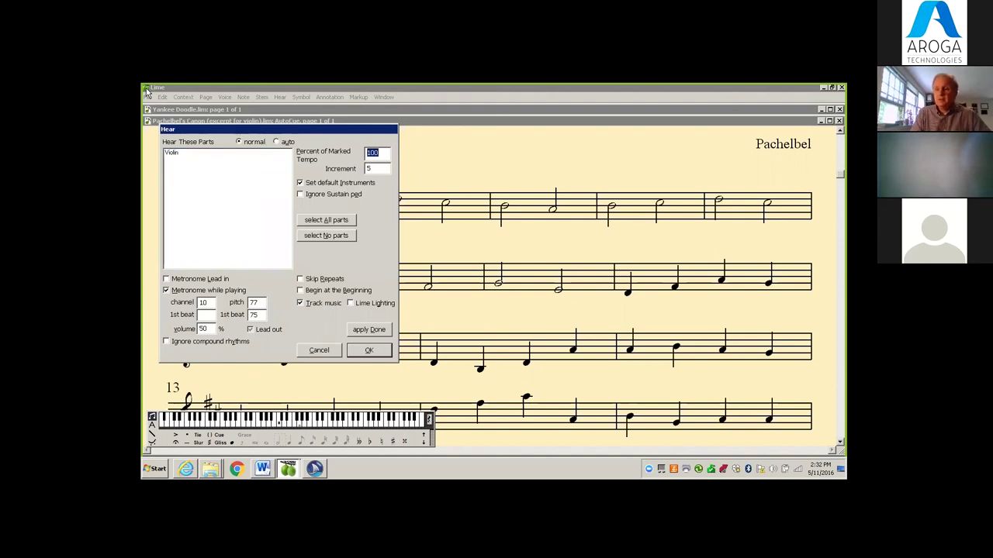
key(alt+w)
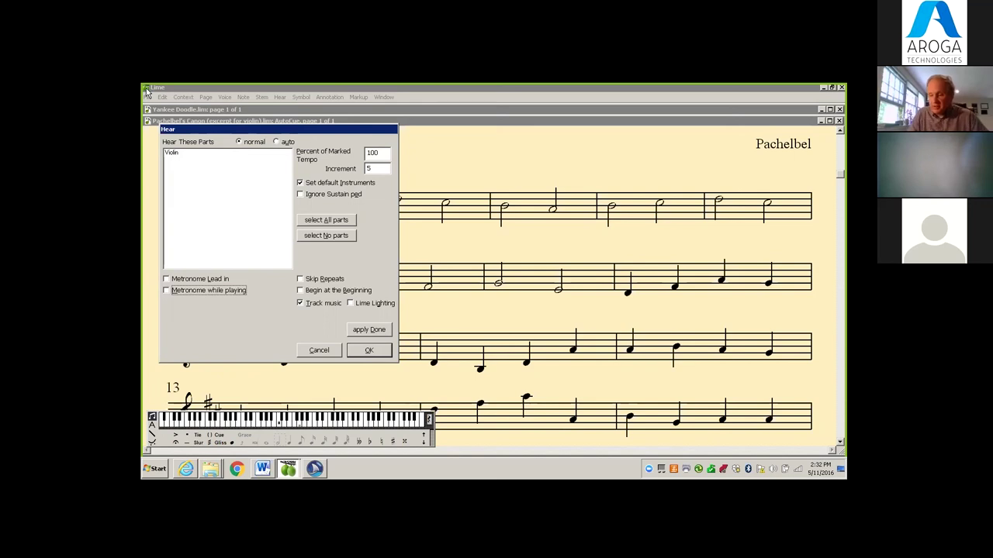
key(Return)
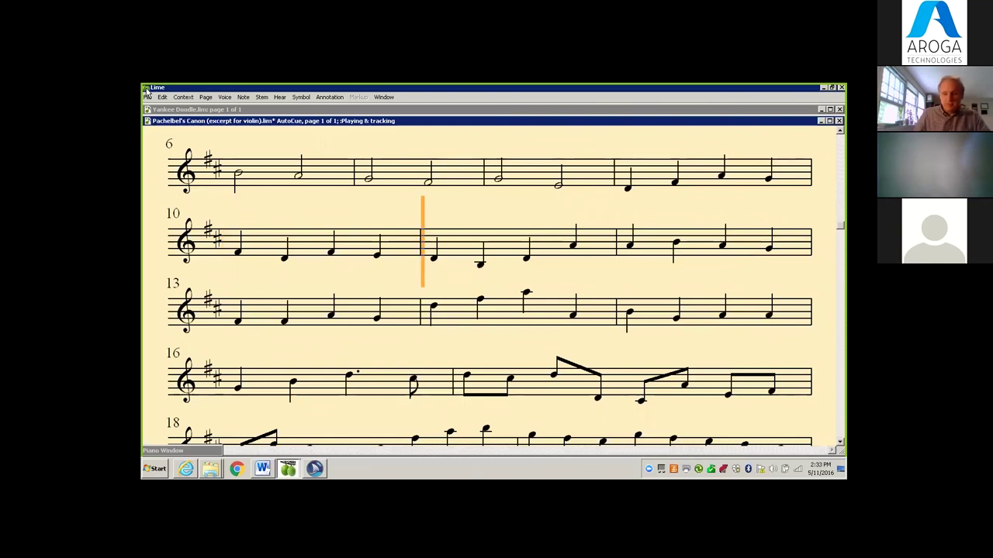
key(Escape)
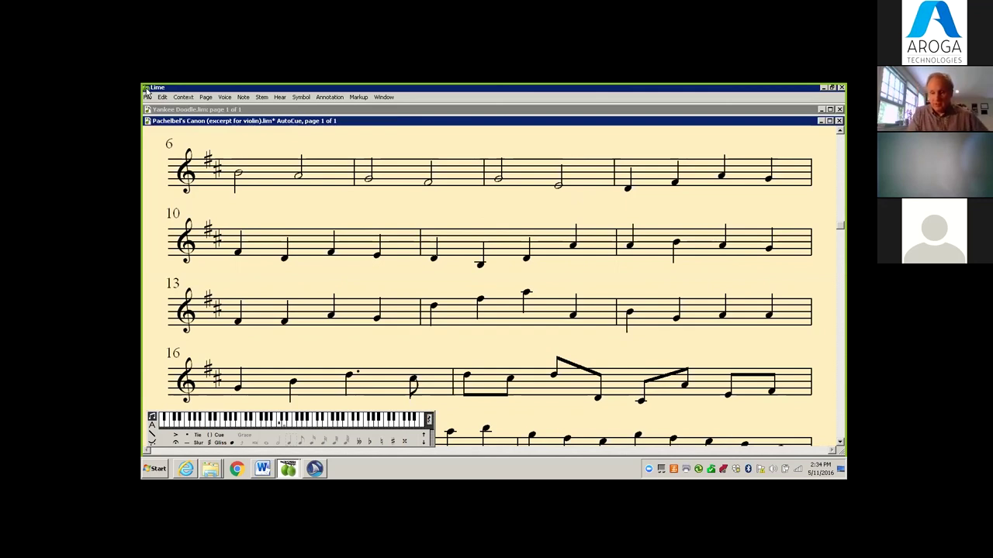
Open the piece sonata pathetique op 13.lim from the Webinar folder.
key(ctrl+o)
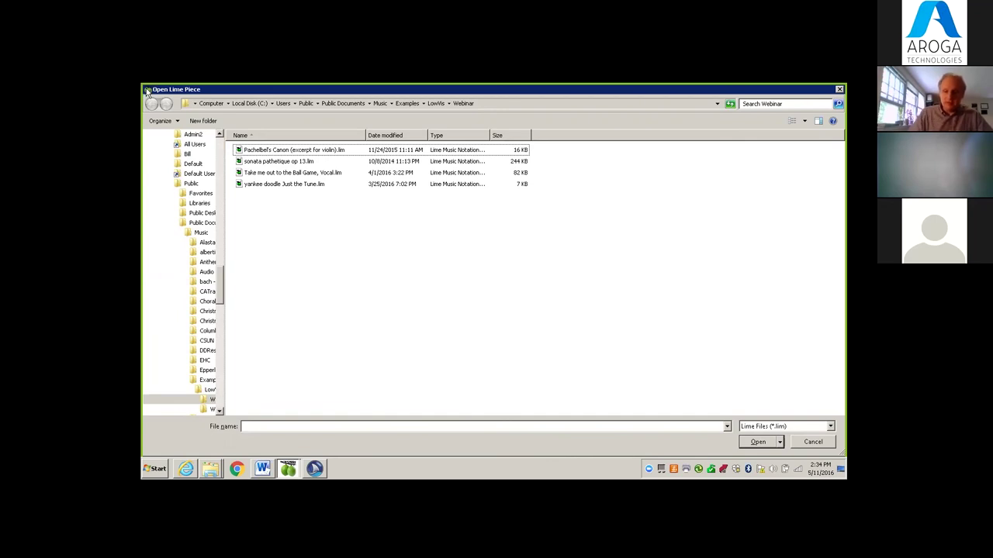
key(Down)
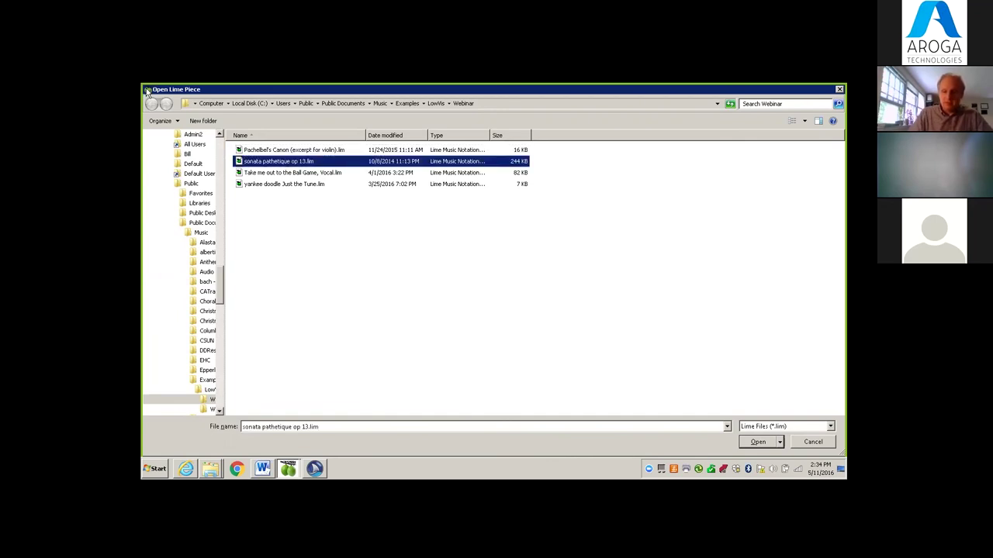
key(Return)
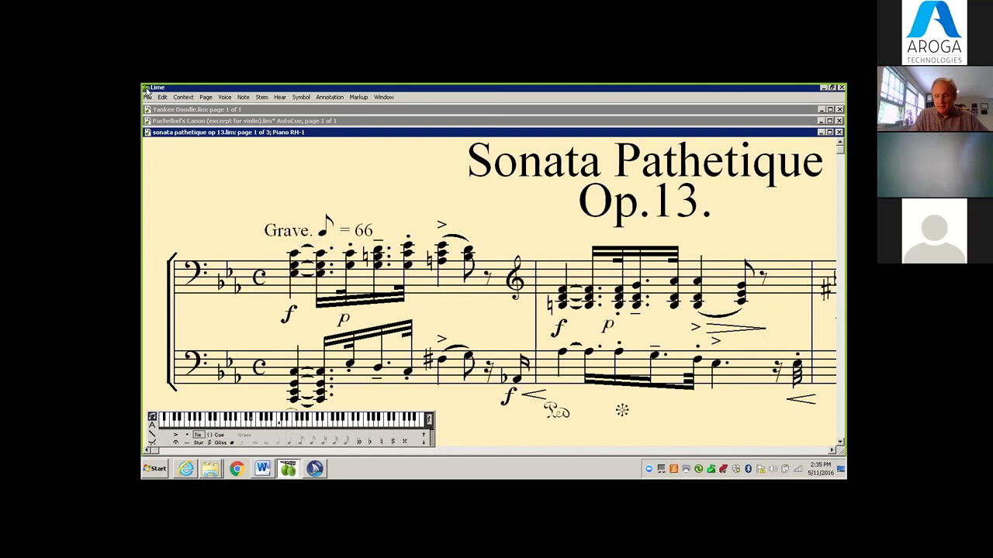
Enlarge the Sonata Pathetique score by one zoom level.
key(alt+e)
key(z)
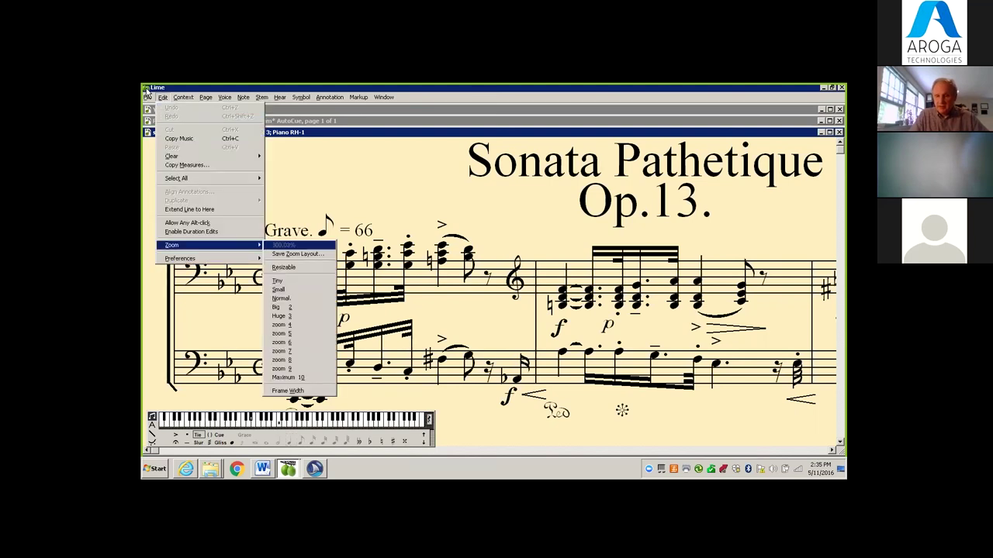
key(Down)
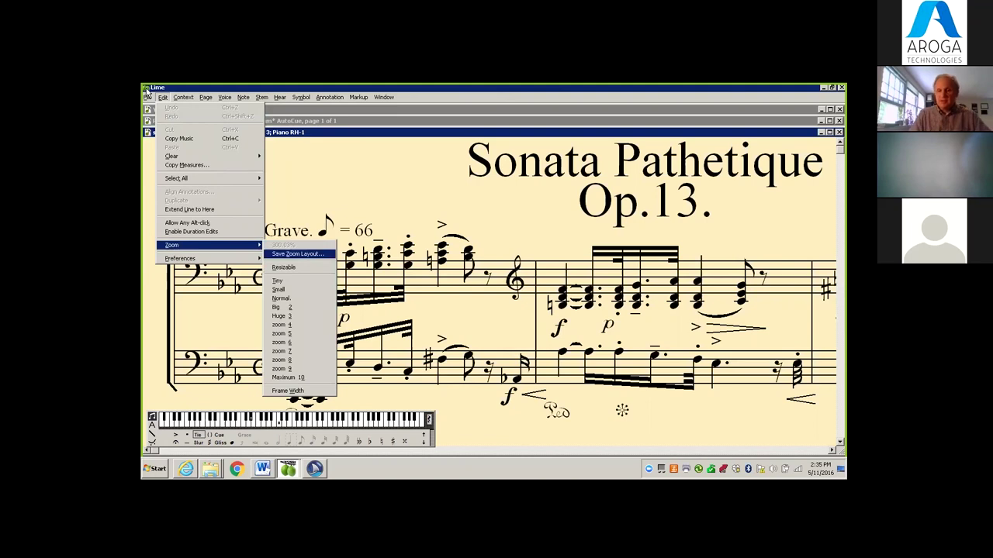
key(Return)
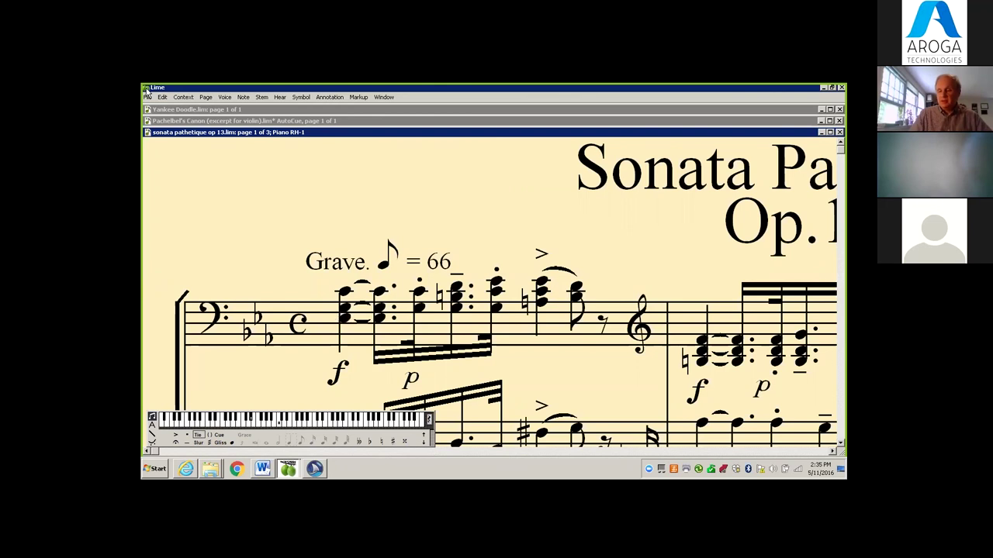
Run automatic scrolling through the Sonata Pathetique from bar 1 and suspend it at bar 6.
key(F11)
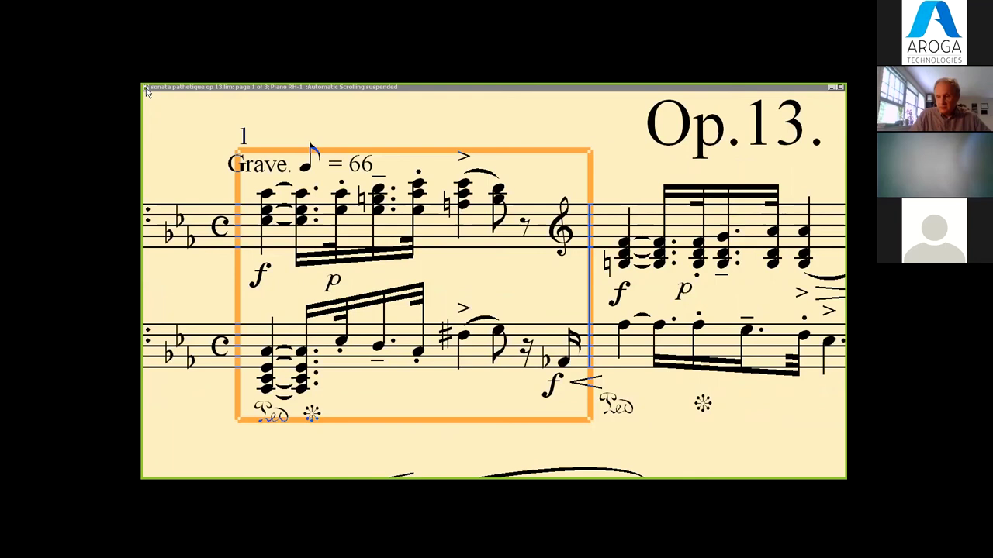
key(space)
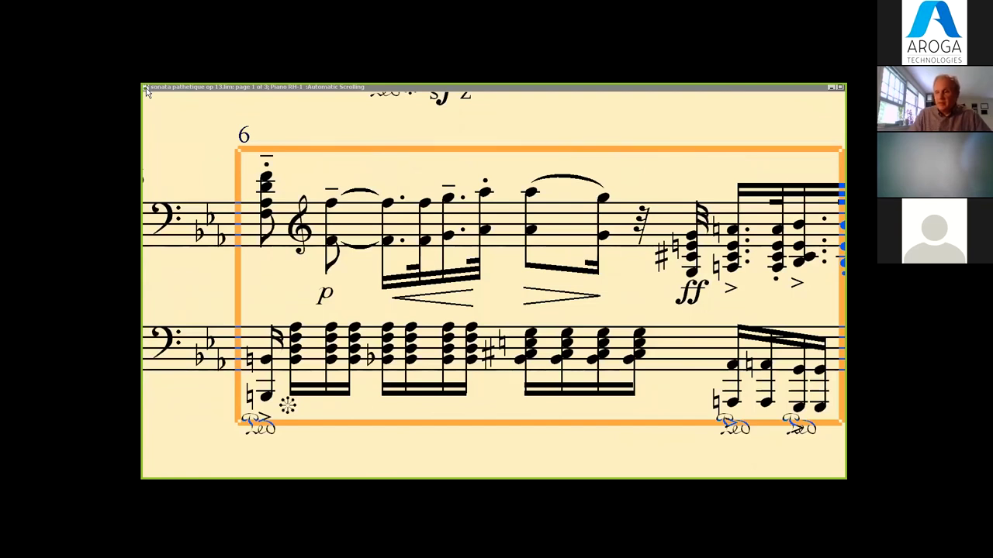
key(space)
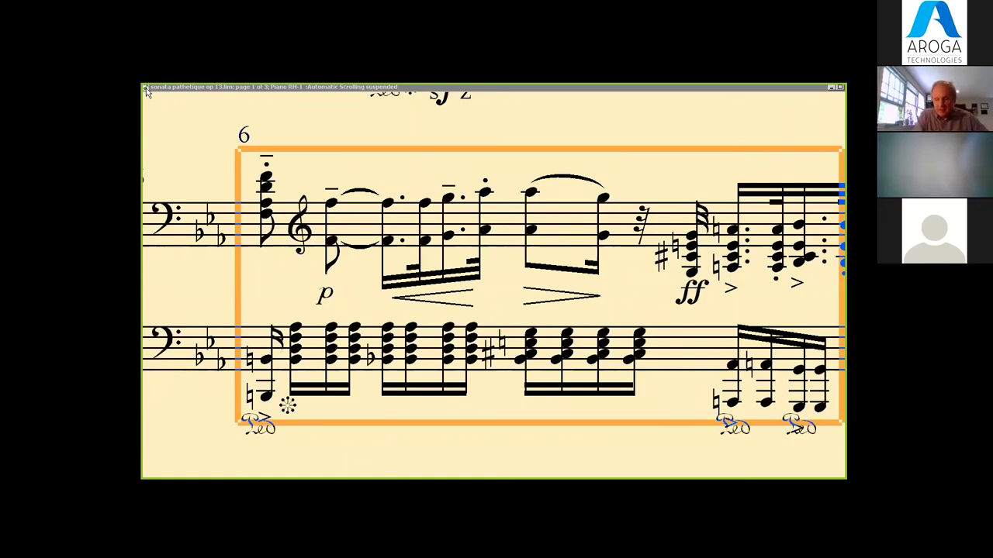
Create a new piece with 32 measures of 4/4 time and a single-staff first part named Clarinet.
click(145, 88)
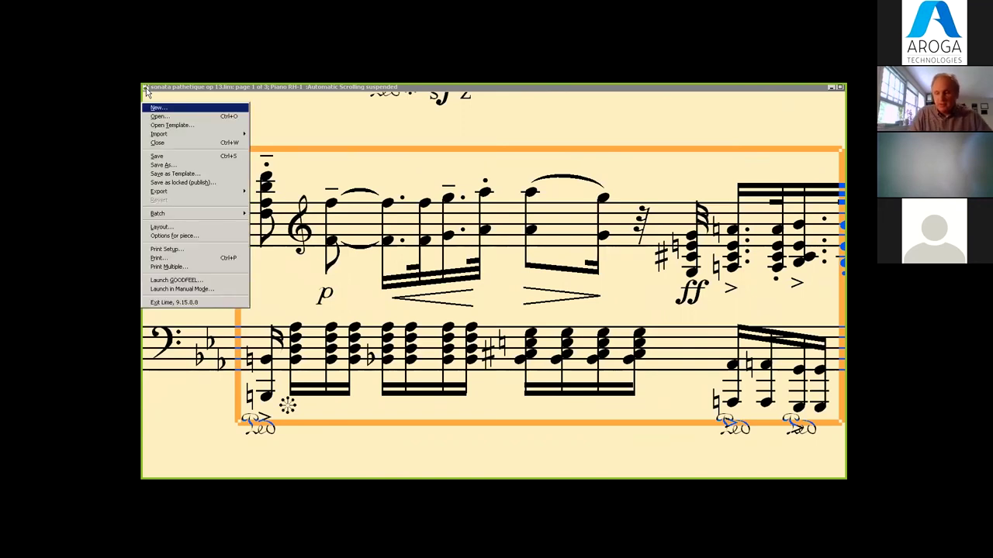
key(Return)
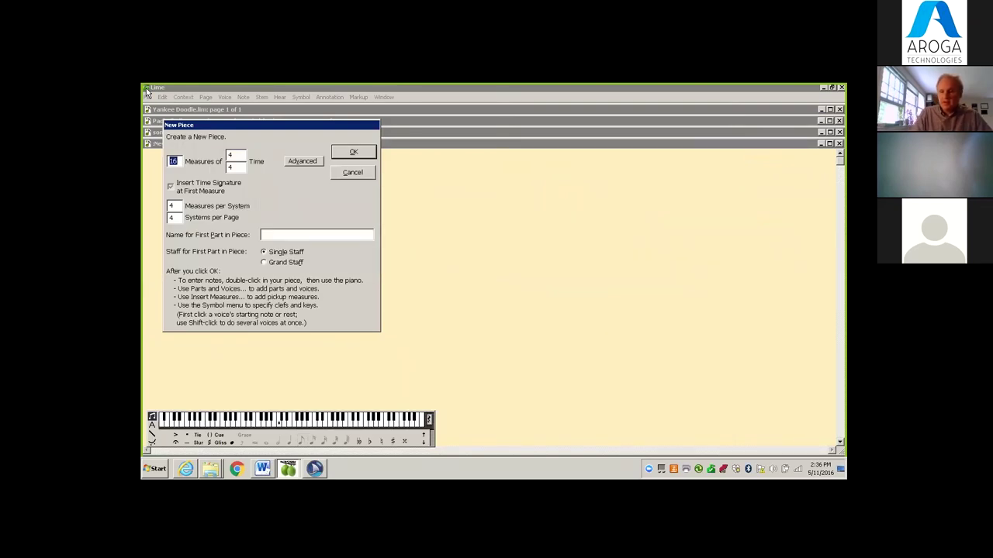
text(32)
key(Tab)
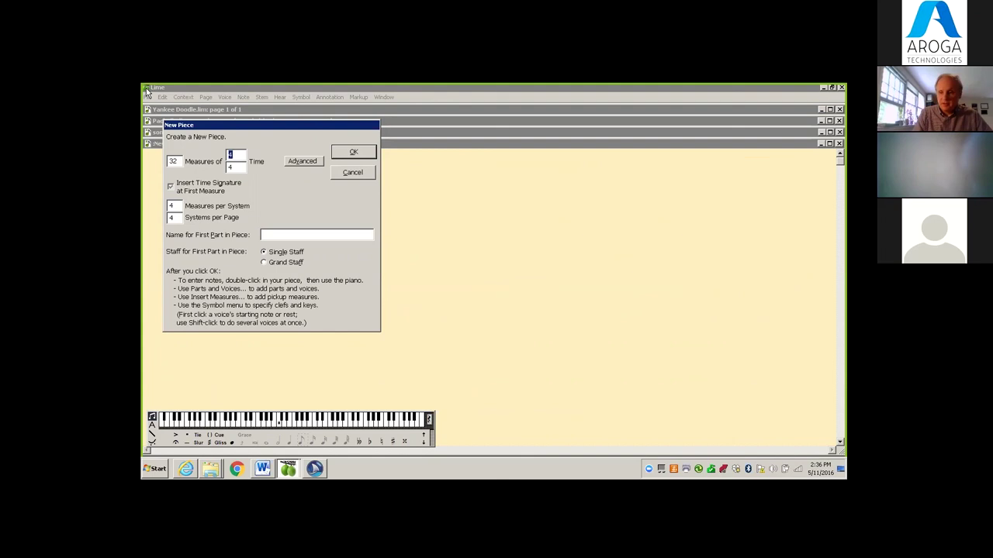
text(4)
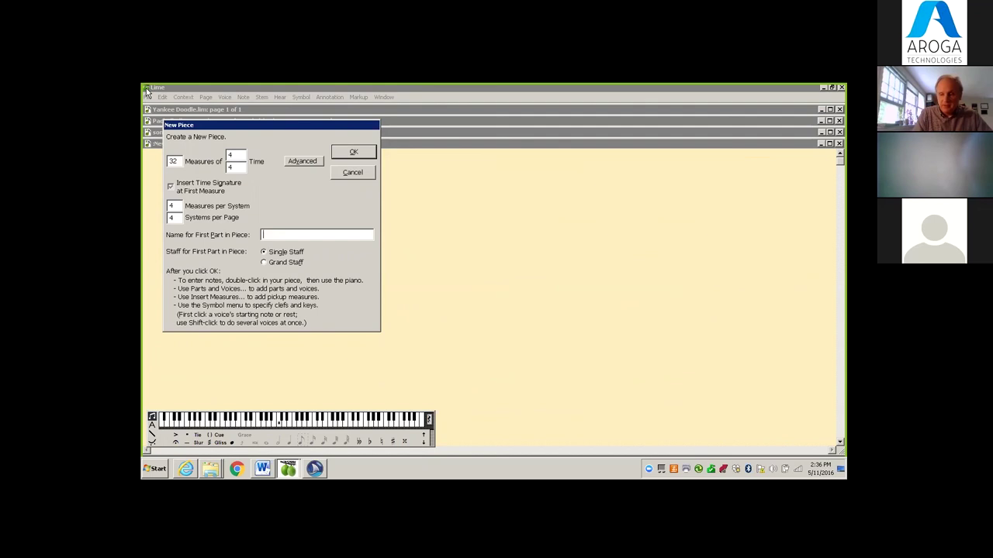
text(Clarinet)
key(Return)
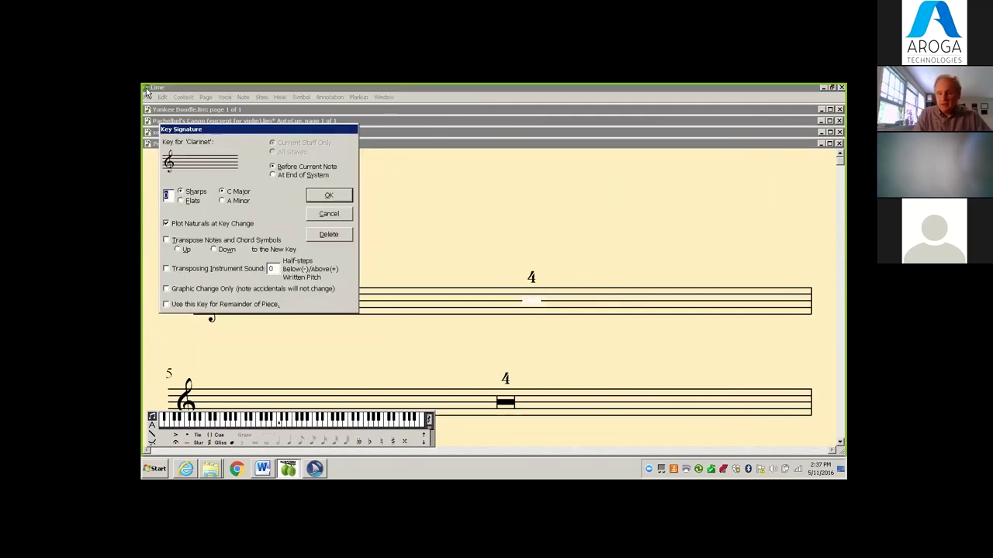
Set the Clarinet part's key signature to one flat, F Major.
text(1)
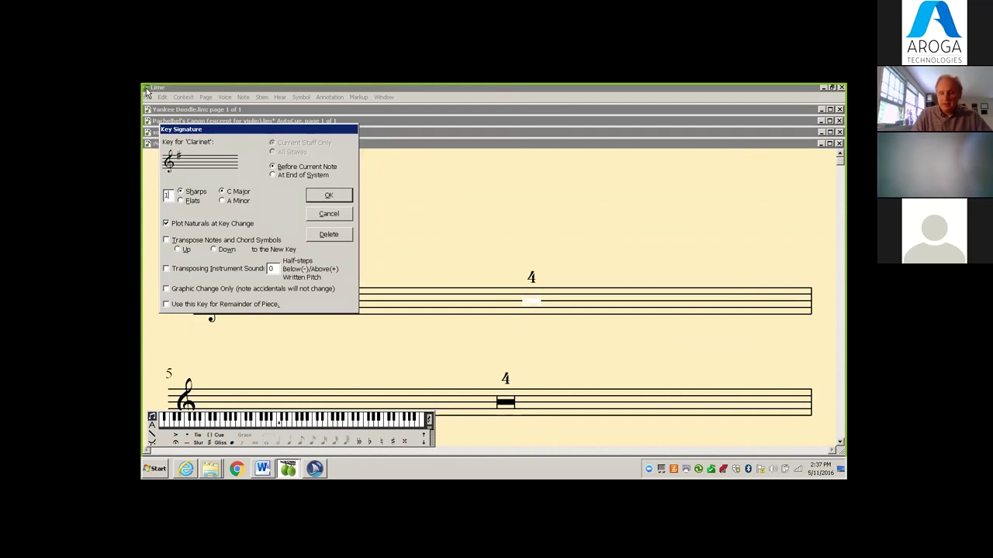
key(Tab)
key(Down)
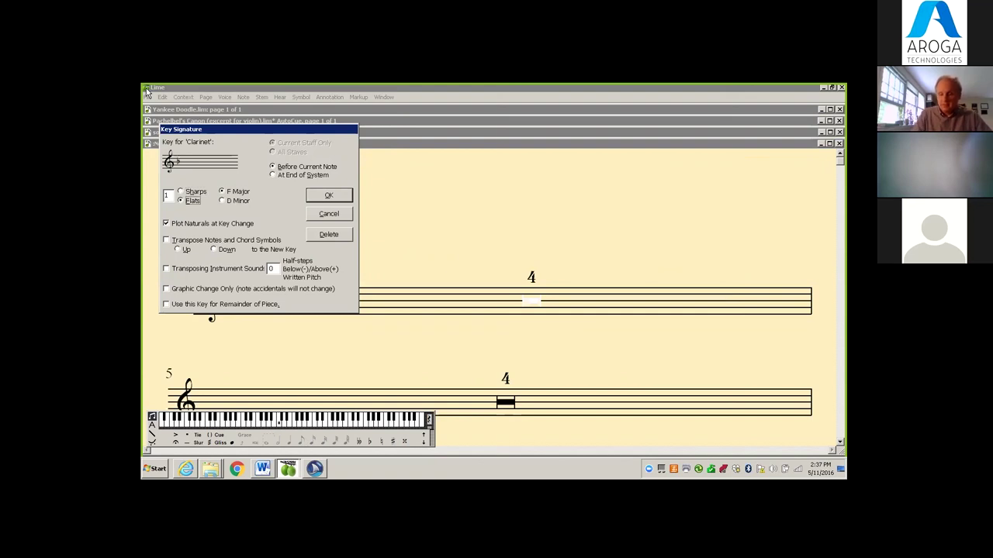
key(Tab)
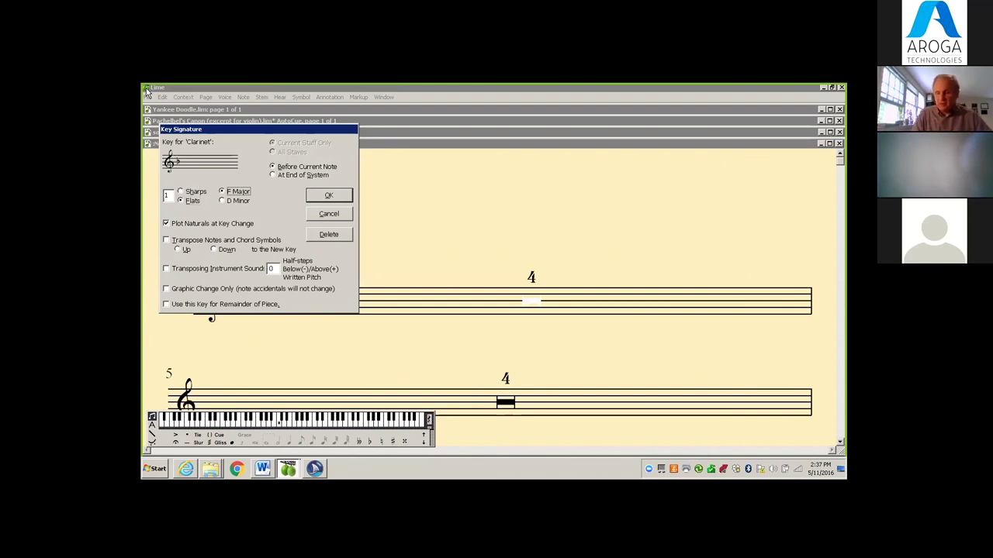
key(Return)
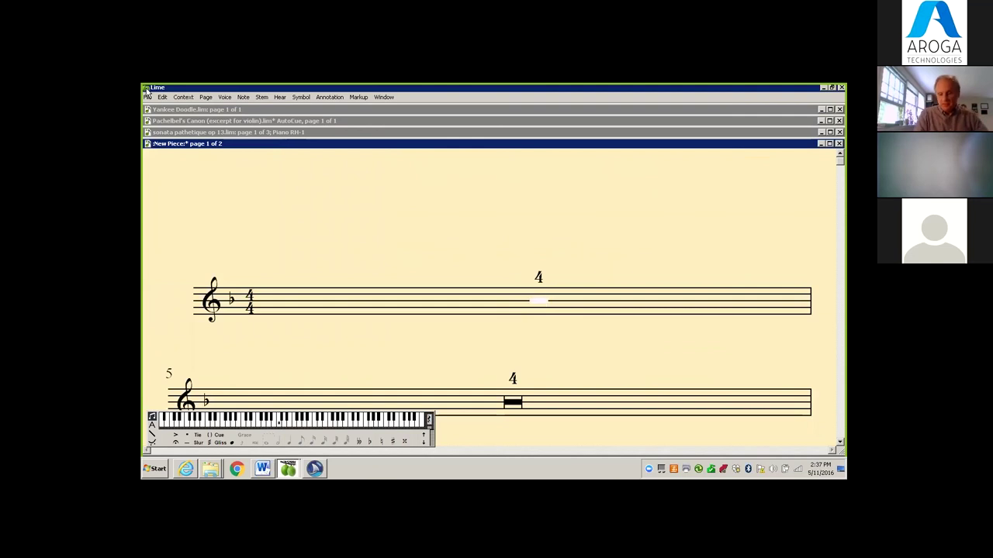
Add a General MIDI instrument annotation to the part, using the Reeds class and the Clarinet instrument.
key(alt+a)
key(Down)
key(Down)
key(Right)
key(Up)
key(Return)
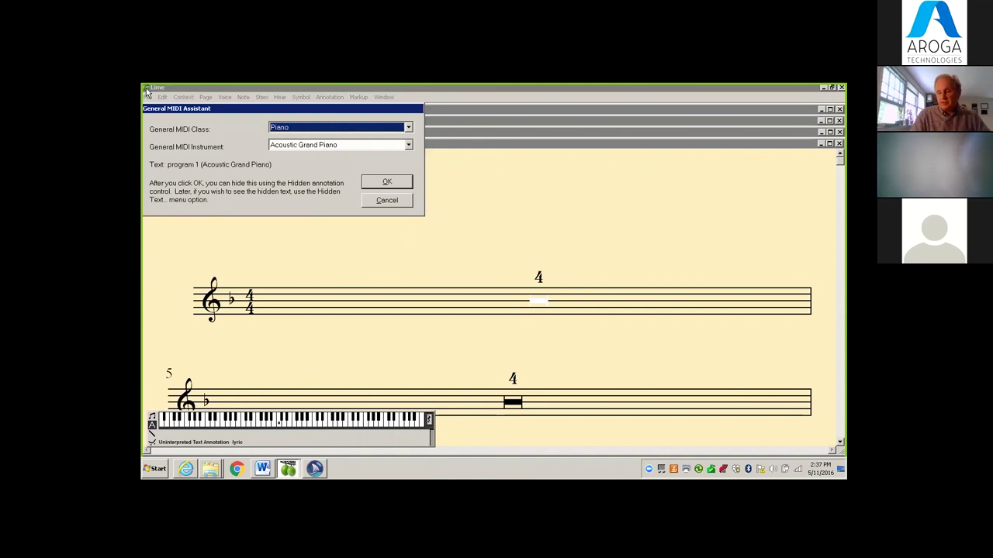
key(r)
key(Tab)
key(c)
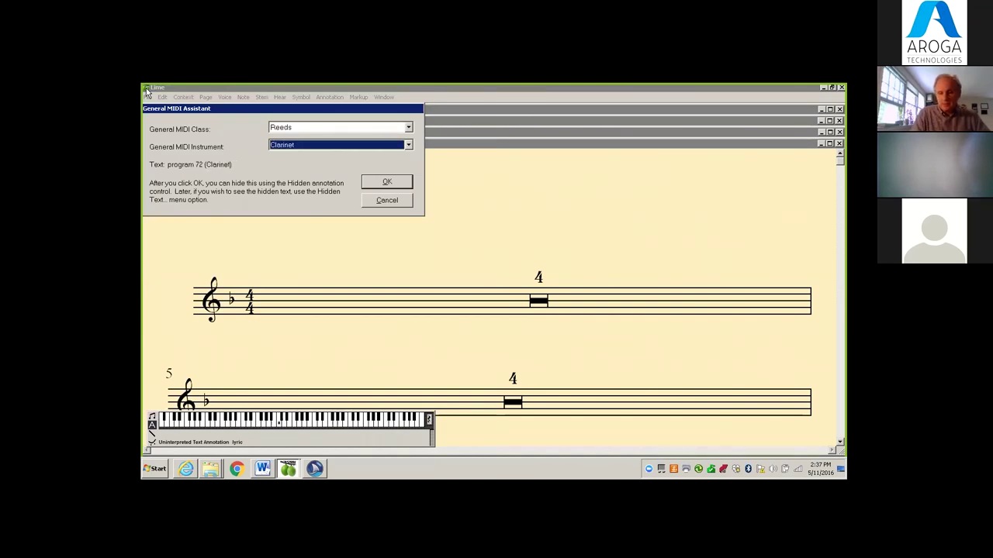
key(Return)
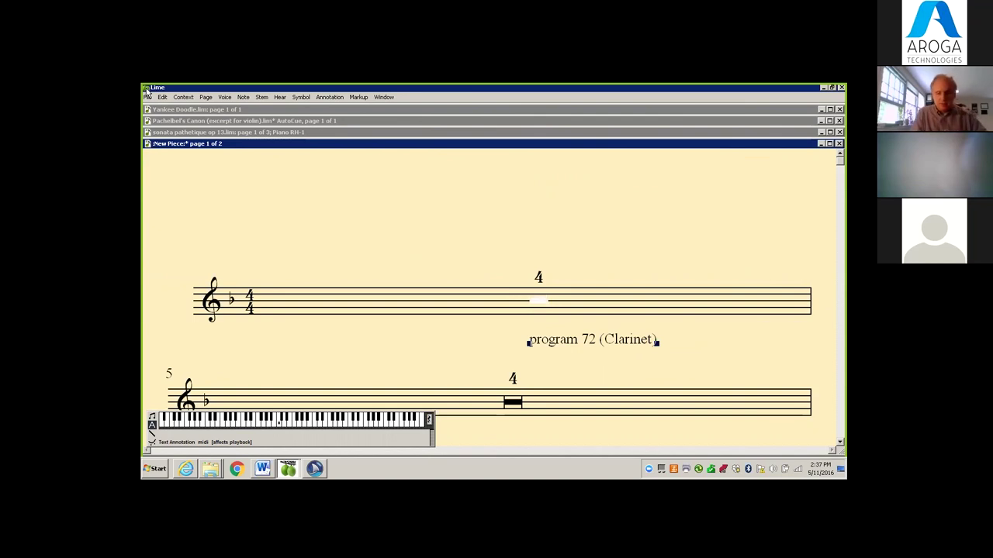
Select Oxygen 25 as the MIDI input device for note entry.
key(alt+h)
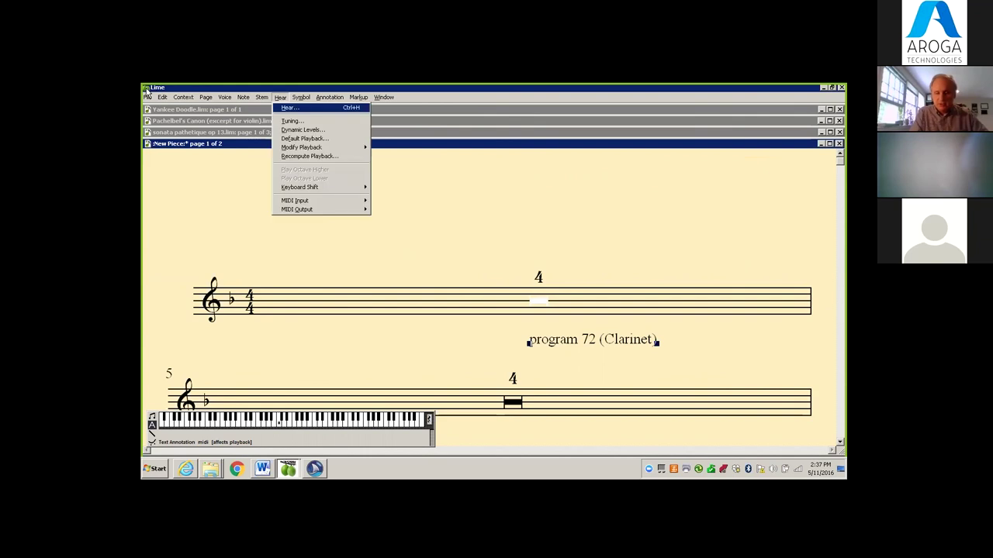
key(Up)
key(Up)
key(Right)
key(Down)
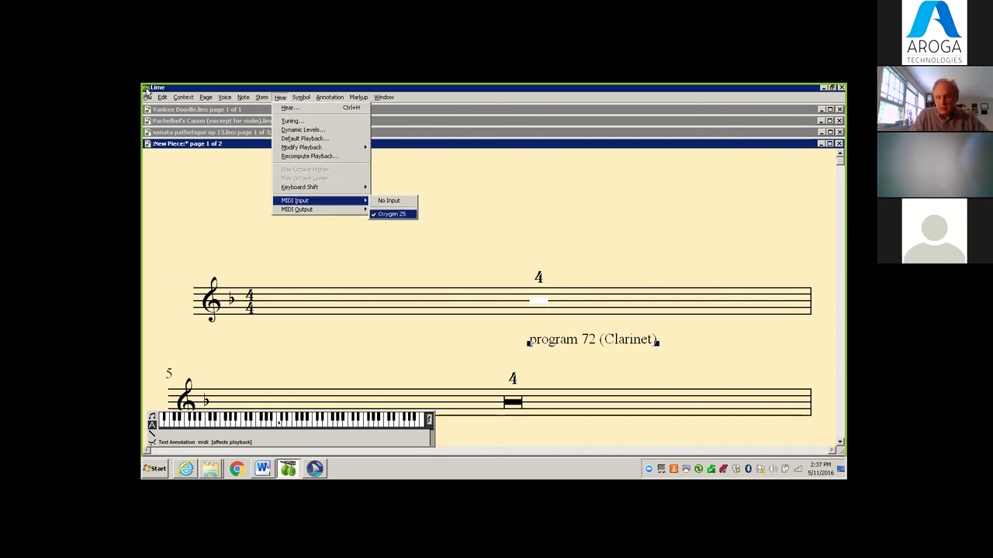
key(Up)
key(Down)
key(Return)
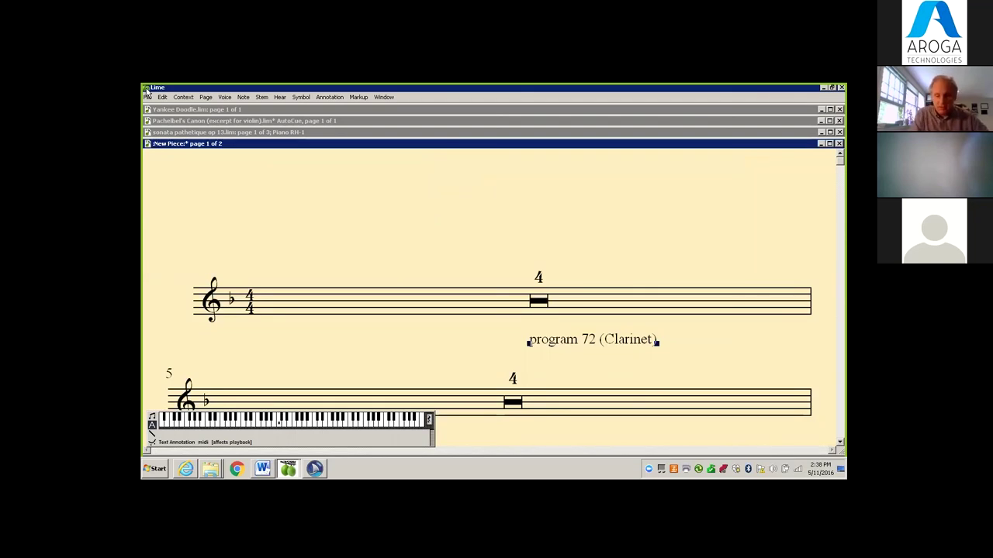
Enter the eighth notes C, F, A and C on the first two beats of bar 1.
key(Escape)
key(4)
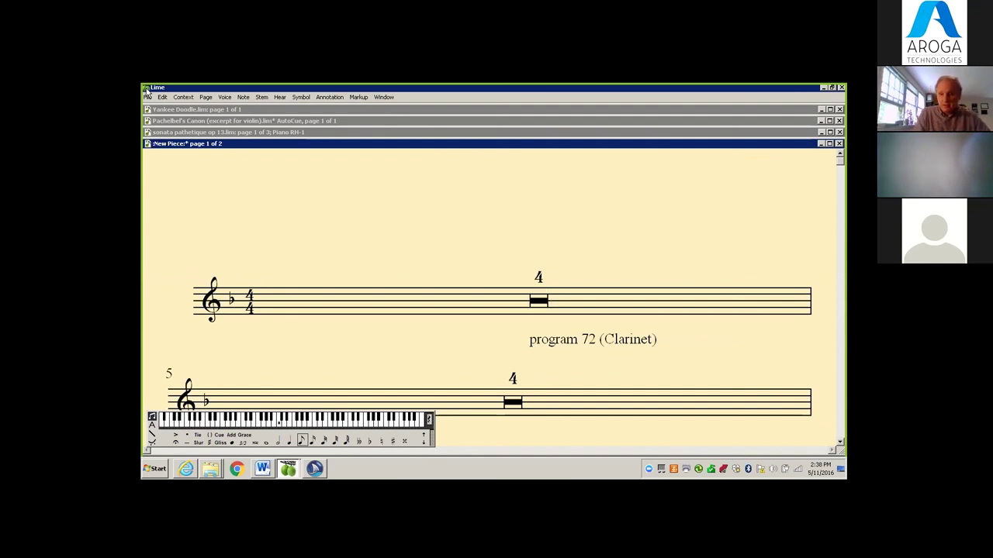
key(c)
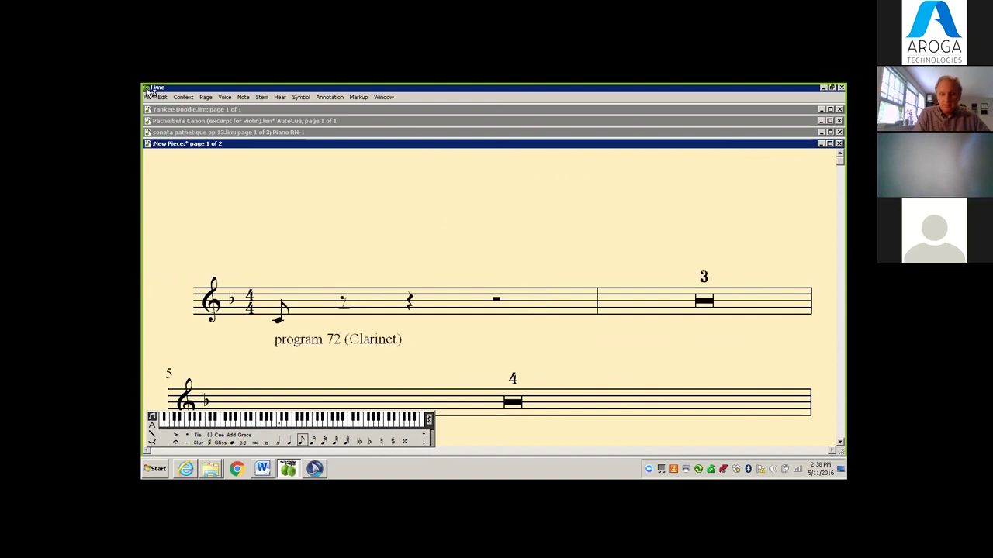
key(f)
key(g)
key(c)
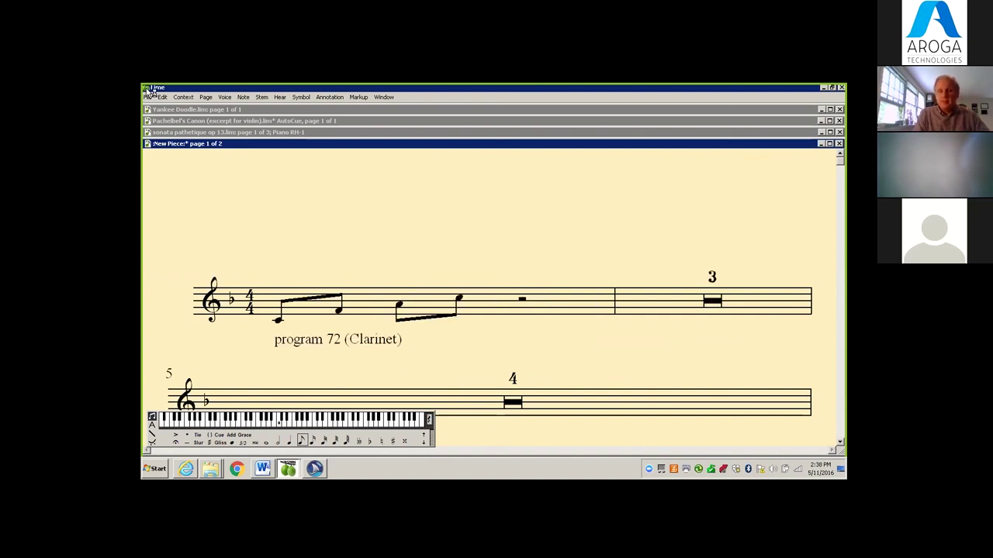
Fill the rest of bar 1 with the sixteenth notes D, C, B natural, D, C, B flat, A and G.
key(6)
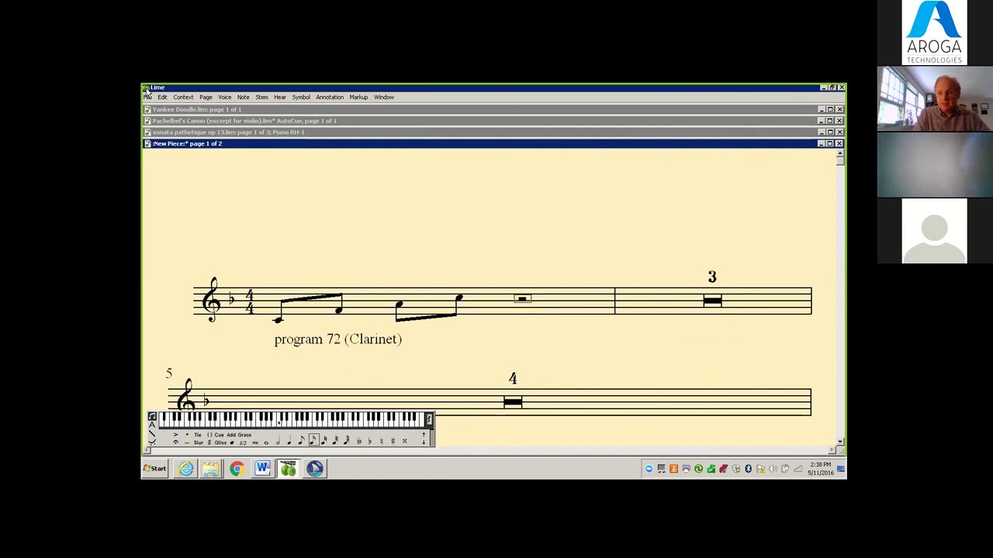
key(c)
key(c)
key(b)
key(d)
key(c)
key(b)
key(a)
key(g)
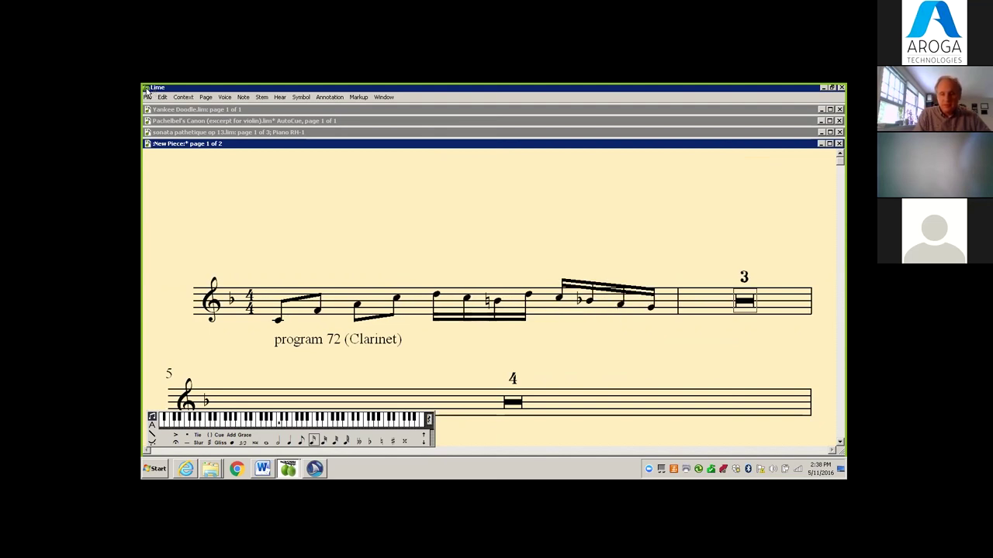
Enter the quarter notes C and E in bar 2, followed by the eighth notes F, E, G and F.
key(c)
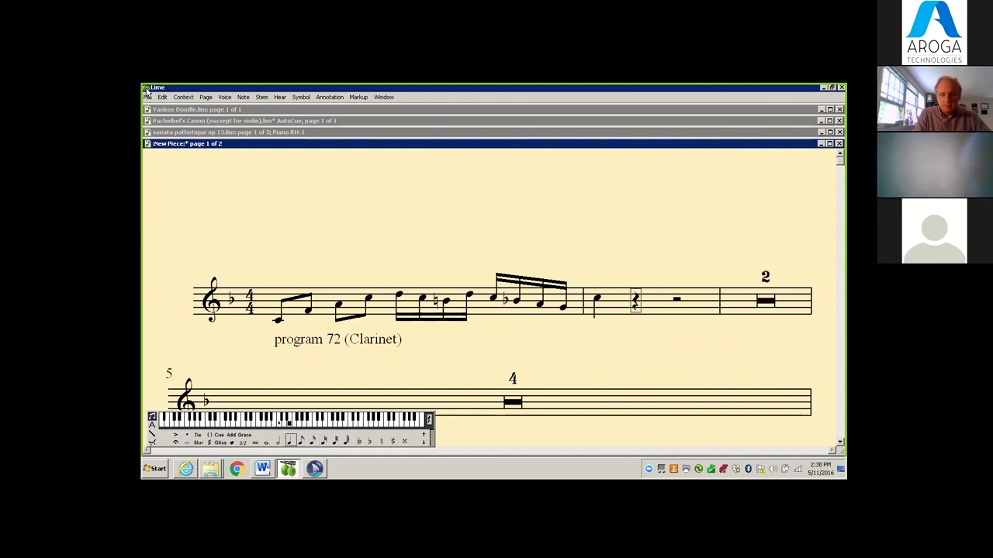
key(e)
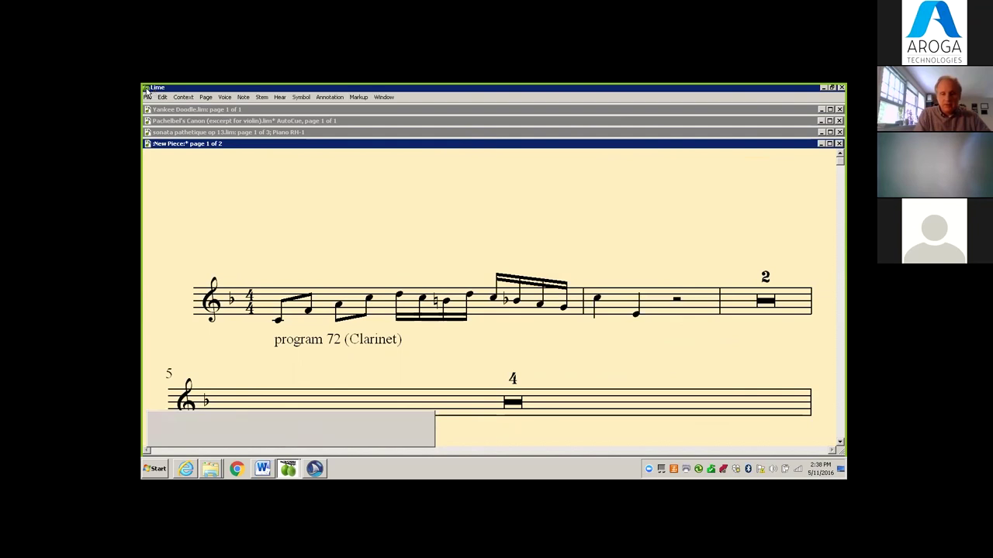
key(8)
key(f)
key(e)
key(g)
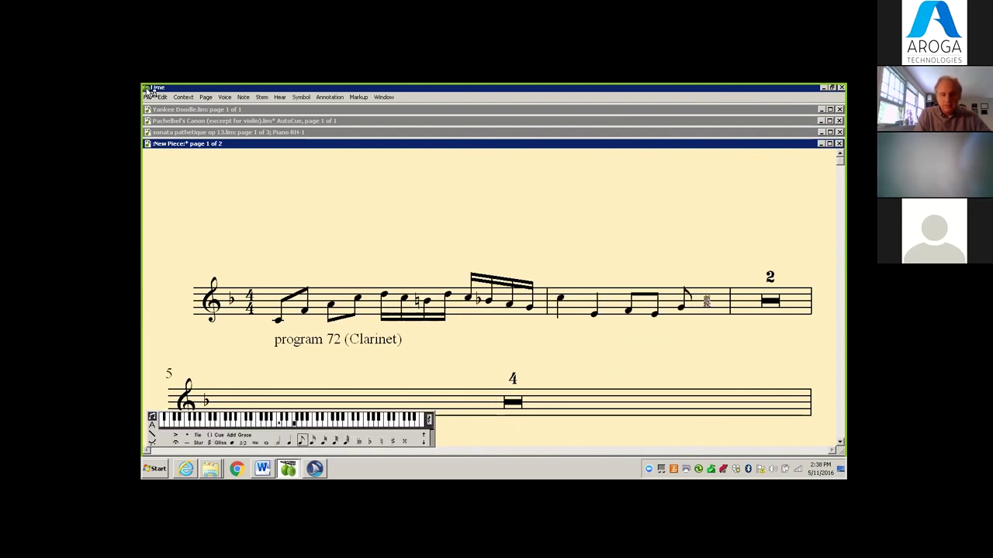
key(f)
Enter the eighth notes A, G, B flat and high C on the first two beats of bar 3.
key(a)
key(g)
key(b)
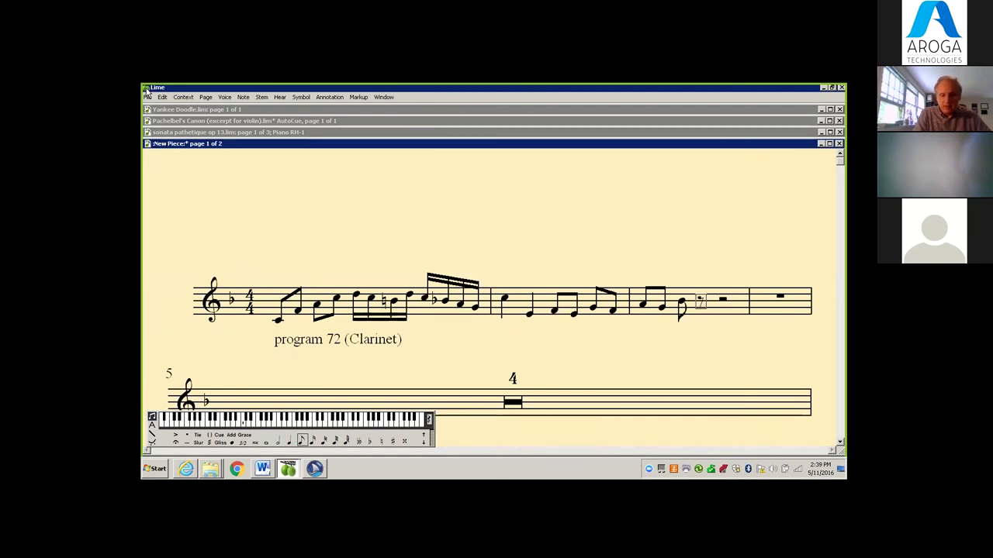
key(c)
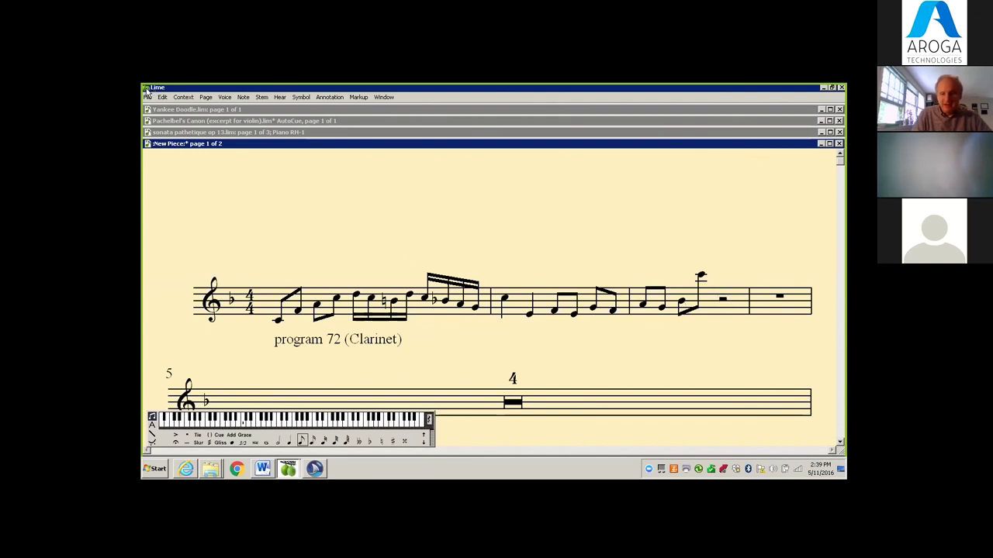
Switch off Lime Lighter arrow key mode and replace the high C in bar 3 with the C an octave lower.
key(F11)
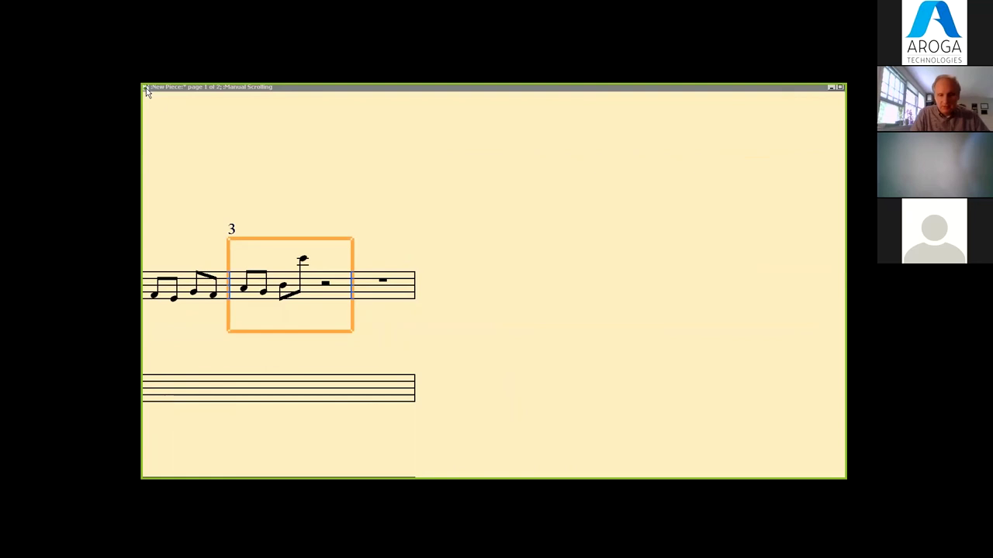
click(147, 89)
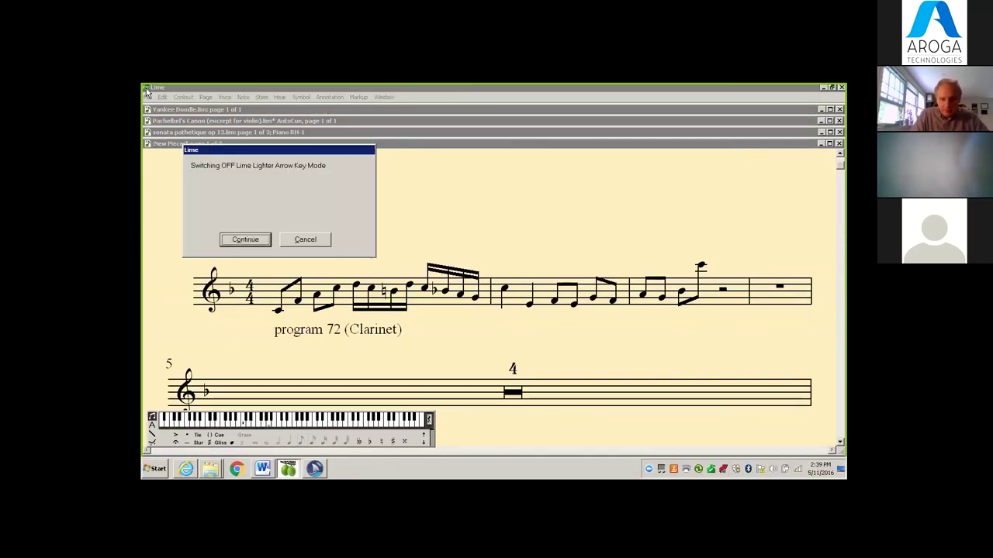
key(Return)
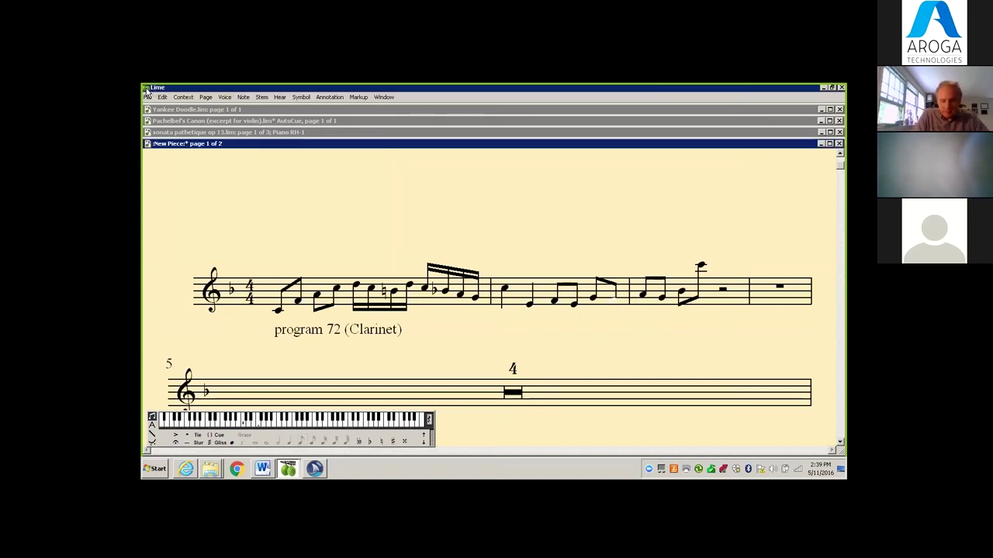
key(Right)
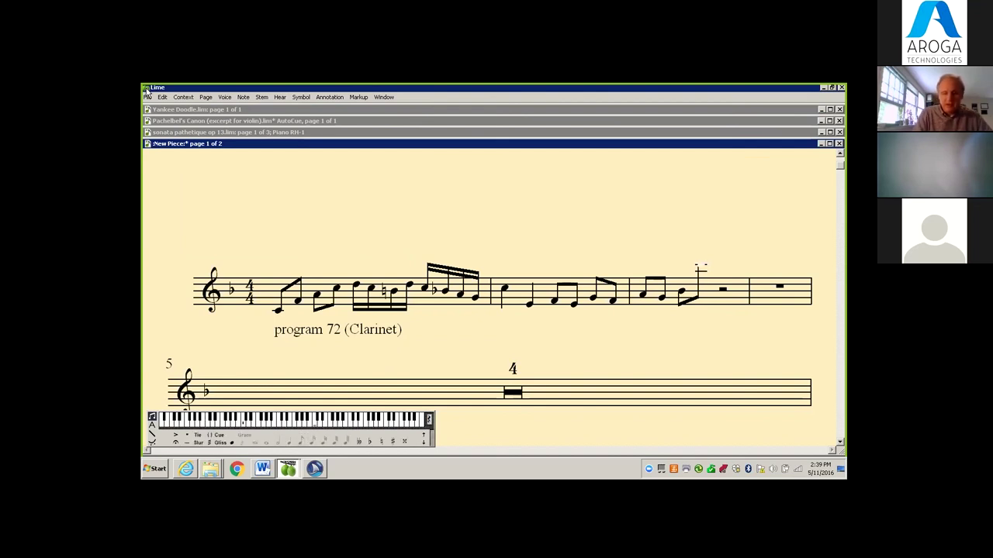
key(Right)
key(c)
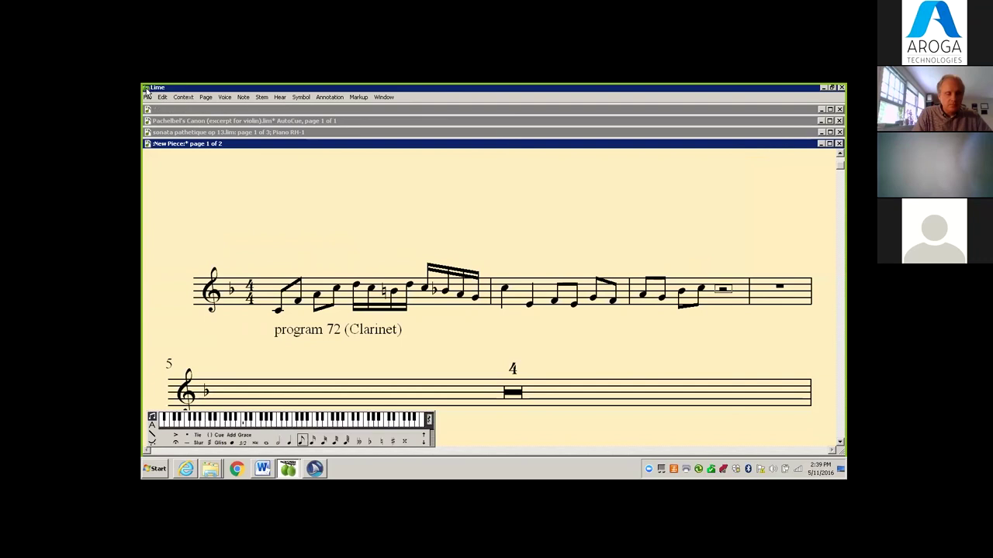
Complete bar 3 with the eighth notes C sharp, D, E and C natural, and start bar 4 with a half note F.
key(c)
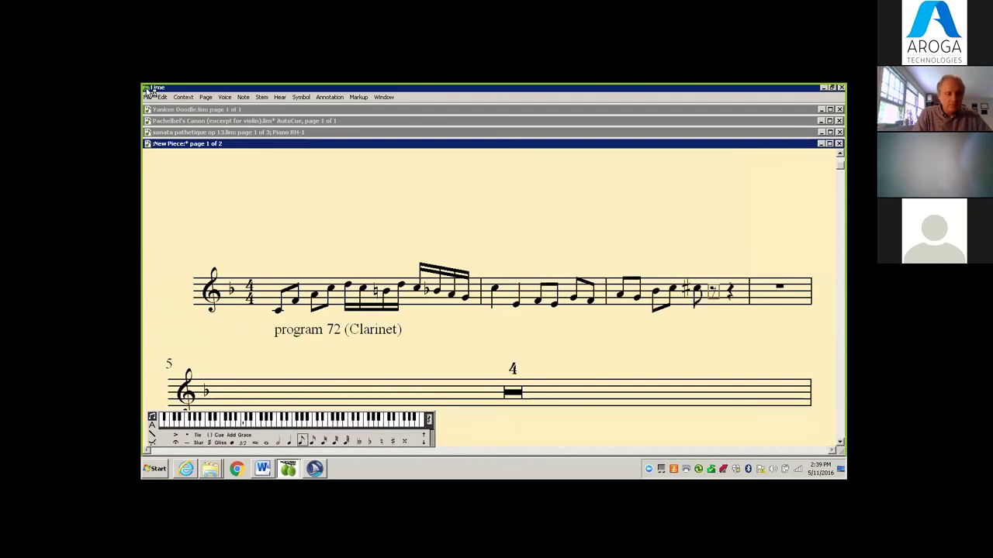
key(c)
key(c)
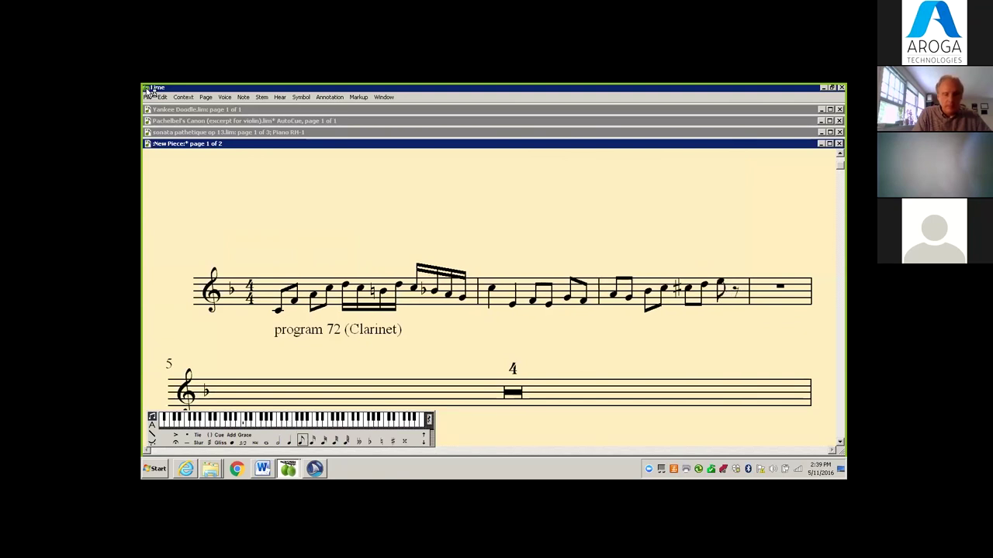
key(c)
key(2)
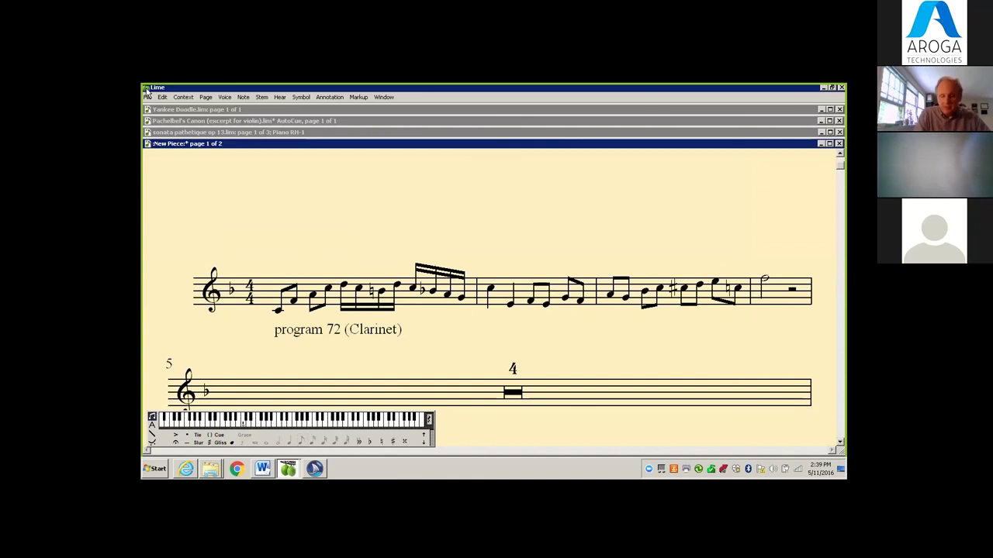
Zoom the score to Huge and switch on Lime Lighter arrow key mode.
key(alt+e)
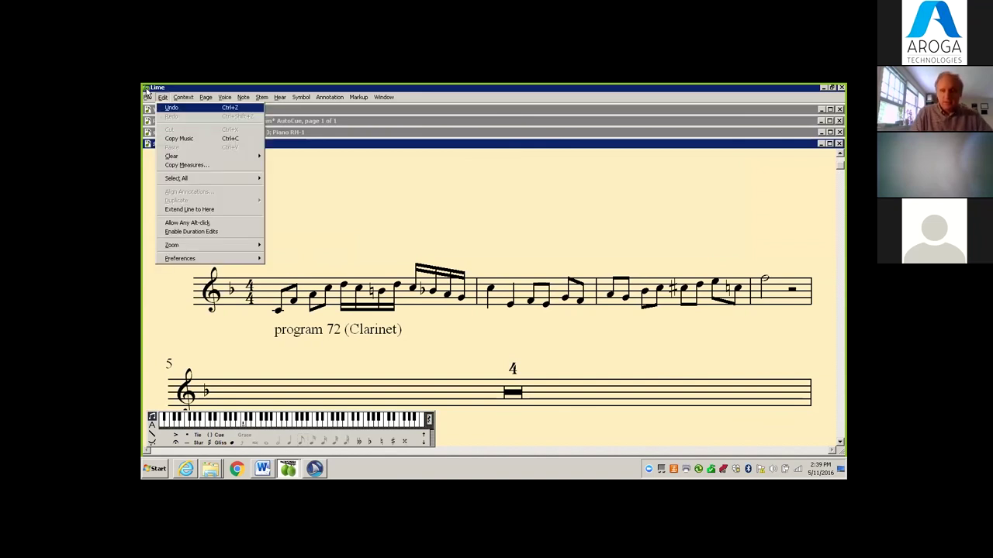
key(z)
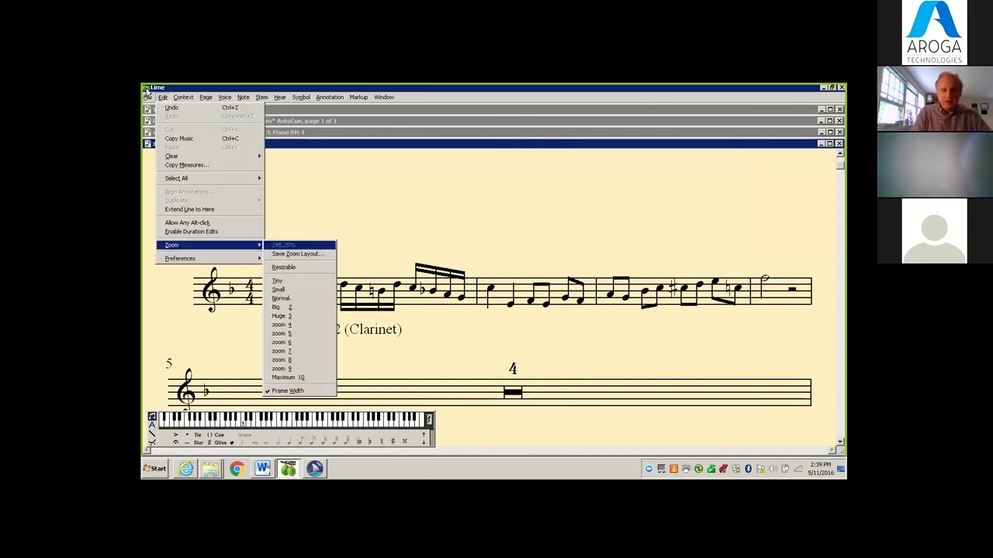
key(3)
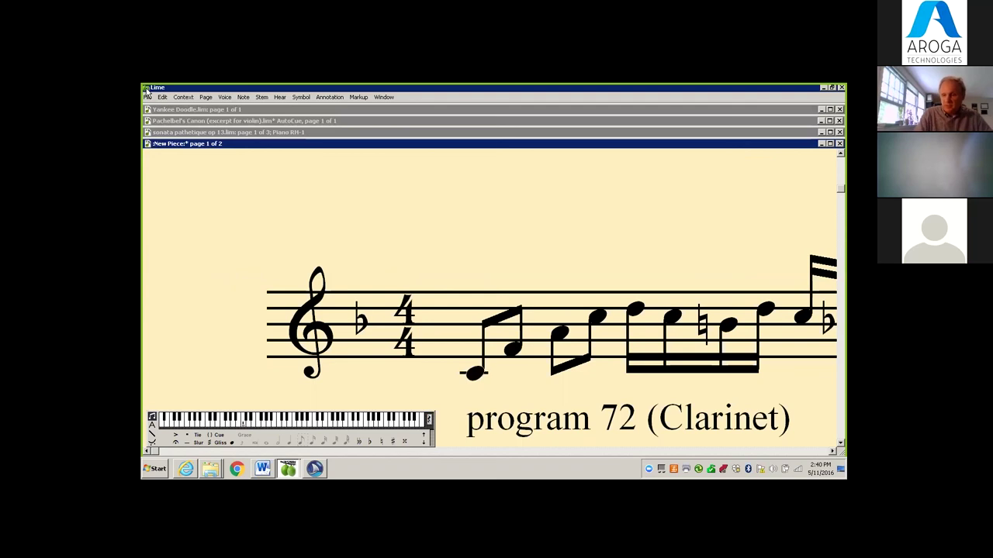
key(ctrl+l)
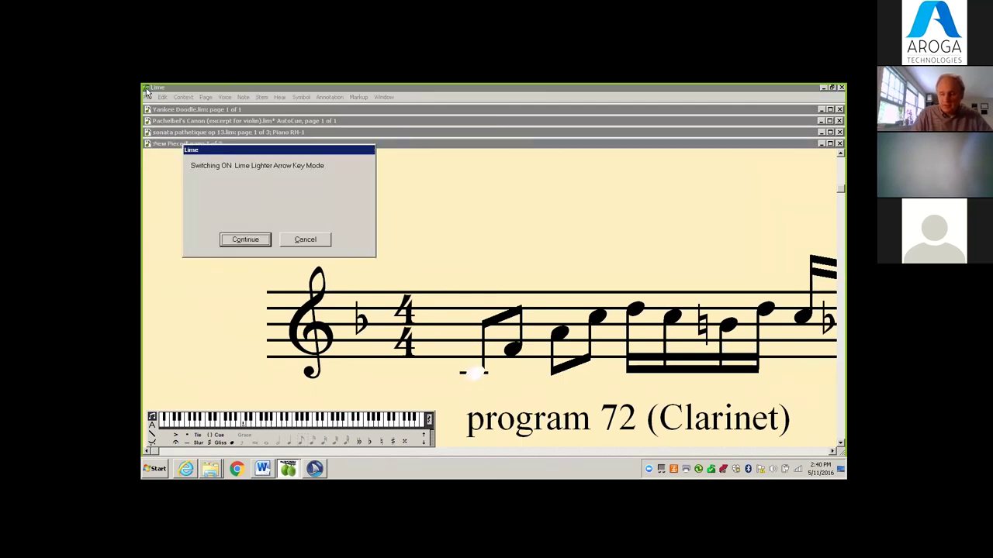
key(Return)
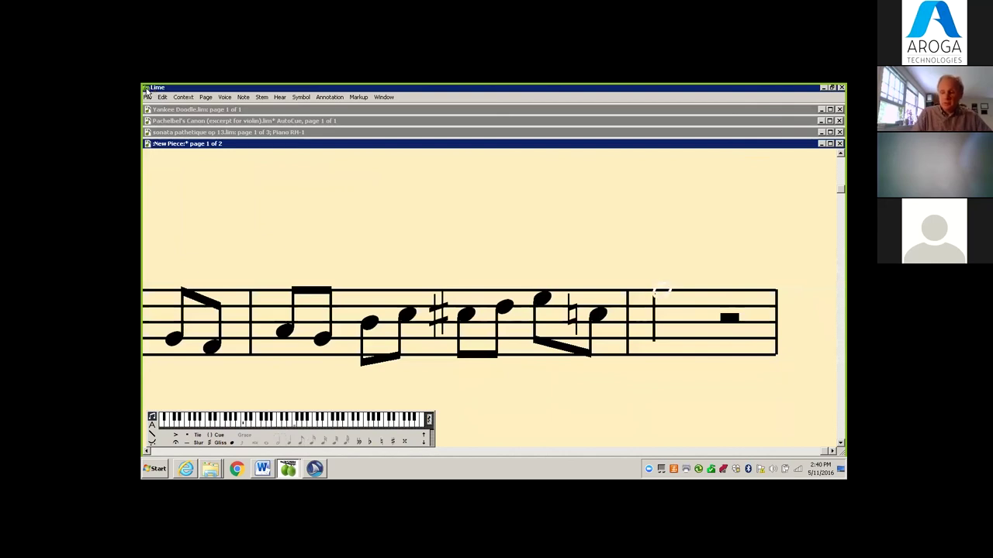
Add an mf dynamic to the half note F in bar 4 with the Dynamics Assistant.
key(alt+a)
key(Down)
key(Down)
key(Down)
key(Right)
key(Down)
key(Down)
key(Down)
key(Down)
key(Down)
key(Down)
key(Return)
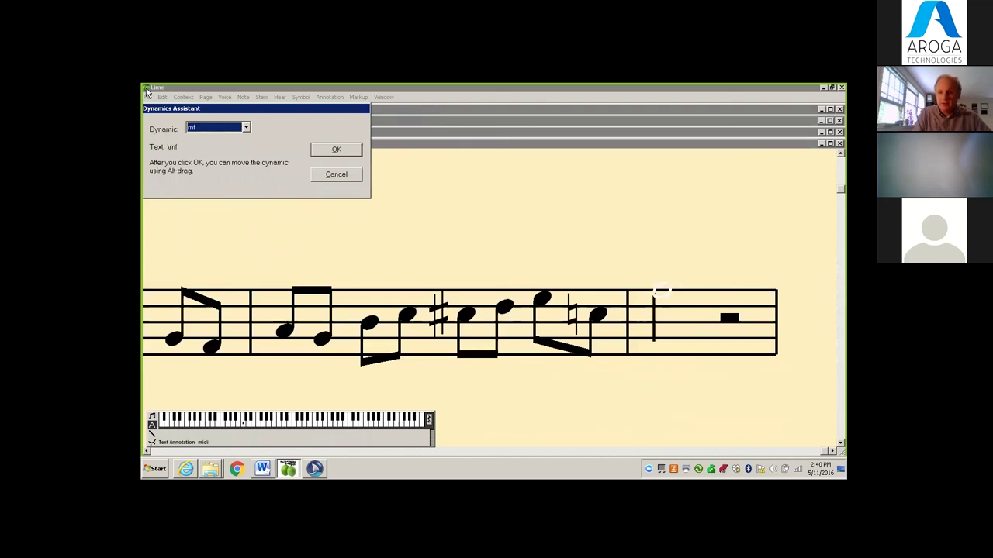
key(Return)
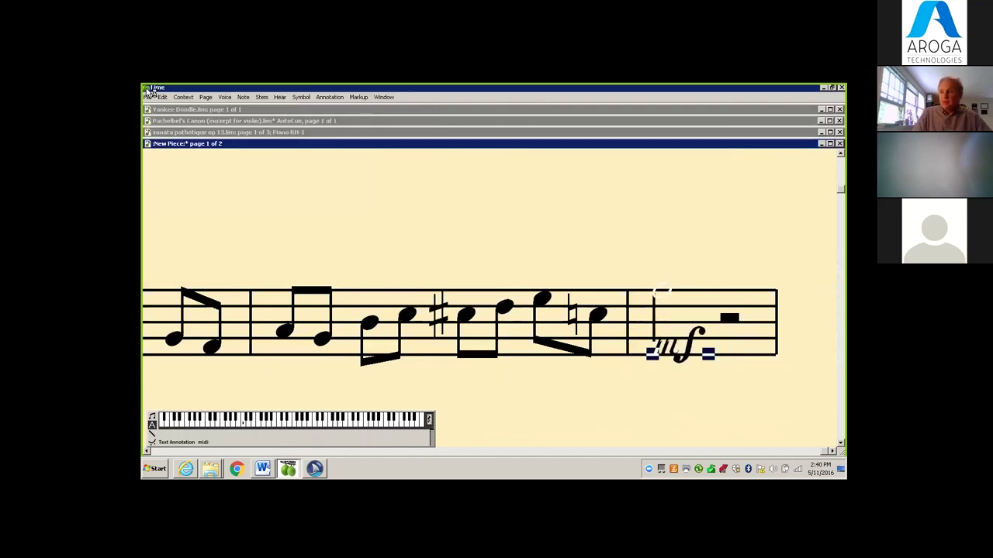
key(Escape)
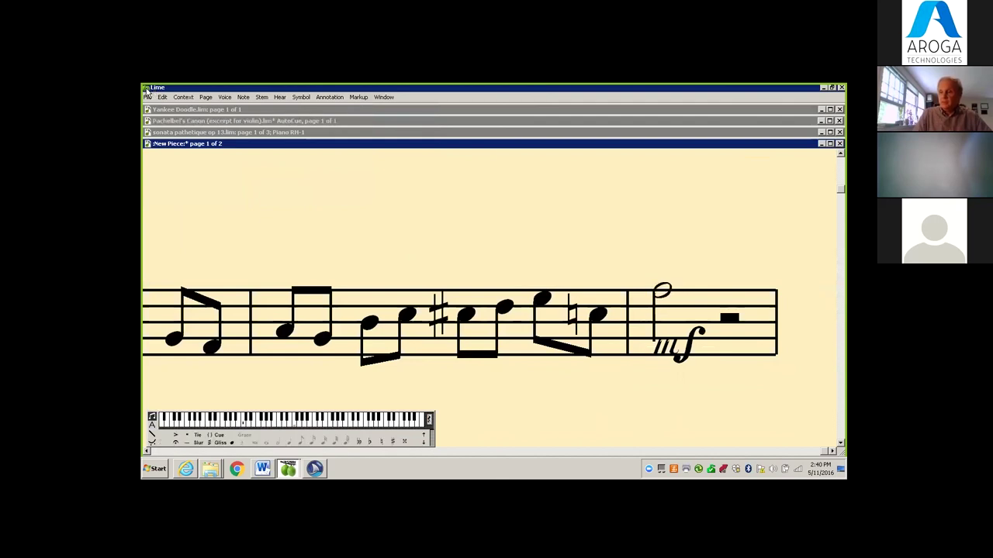
Show bar 4 in the Lime Lighter view, return to the score and switch off Lime Lighter arrow key mode.
key(F11)
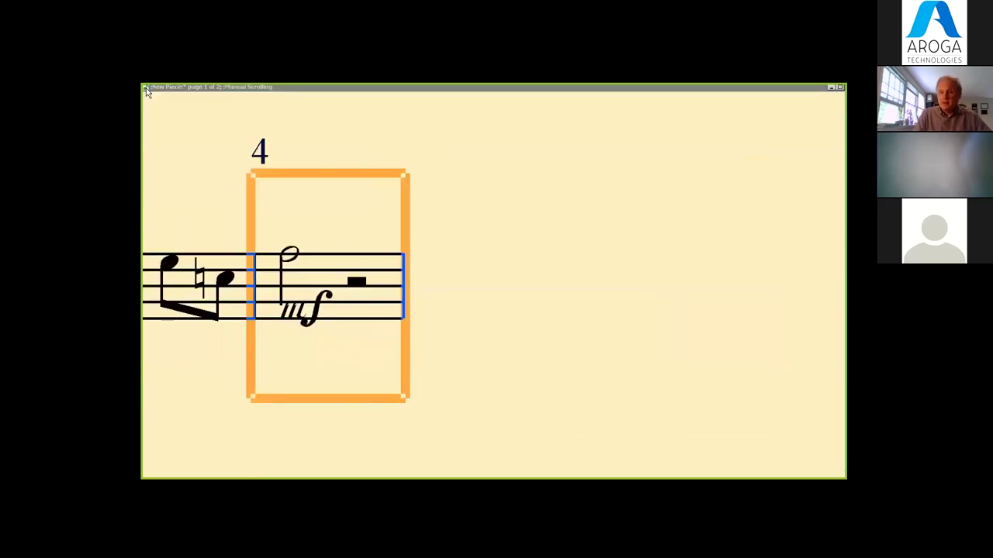
key(F11)
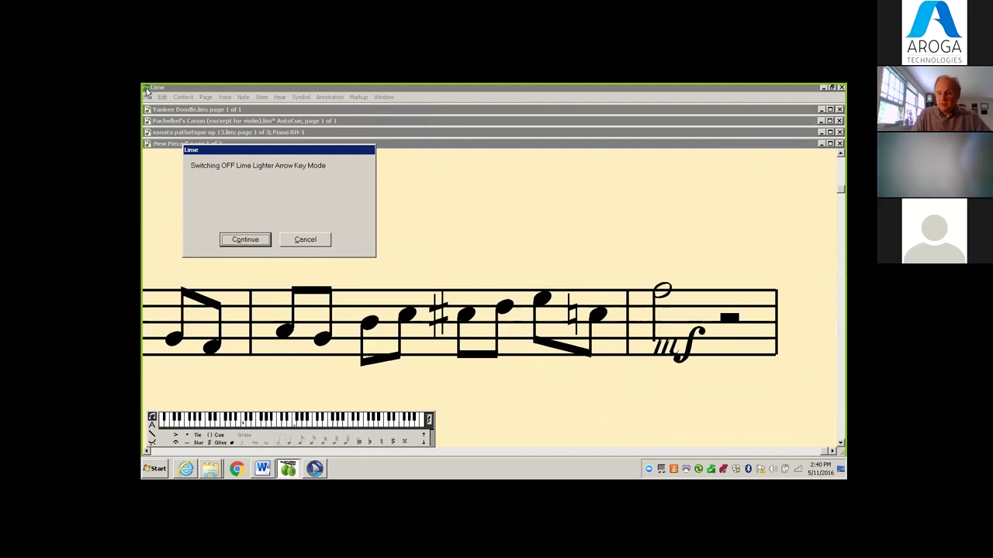
key(Return)
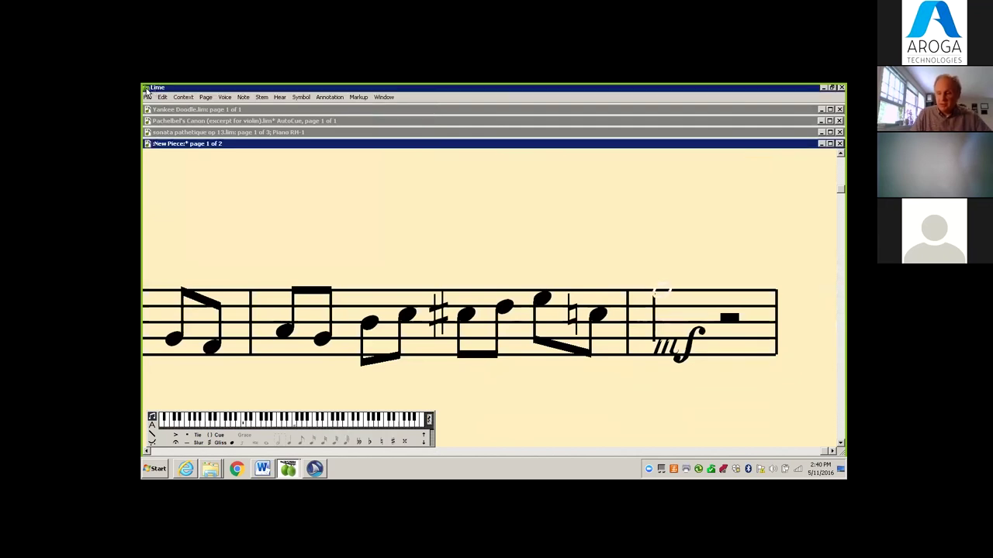
Add an accent to the first sixteenth note, D, on beat 3 of bar 1.
key(f)
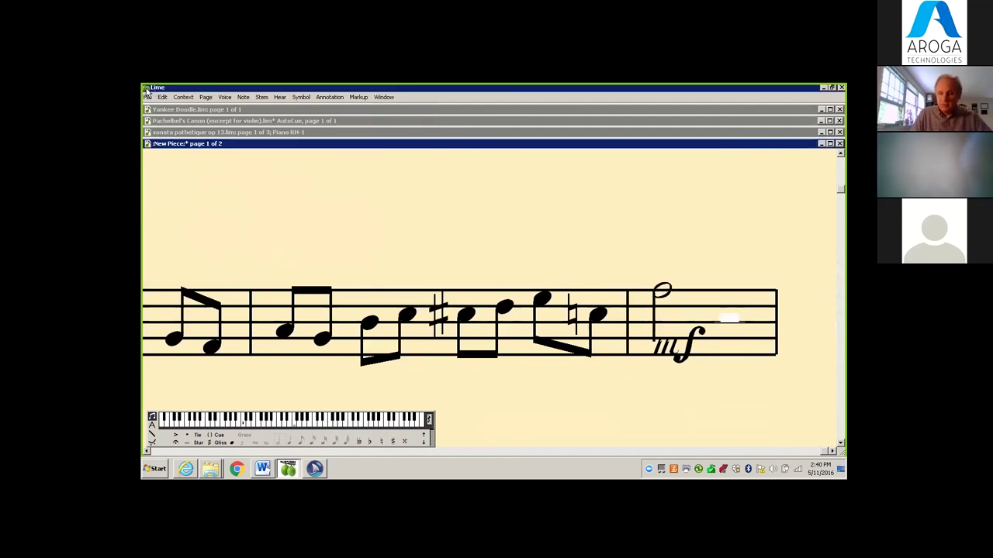
key(Home)
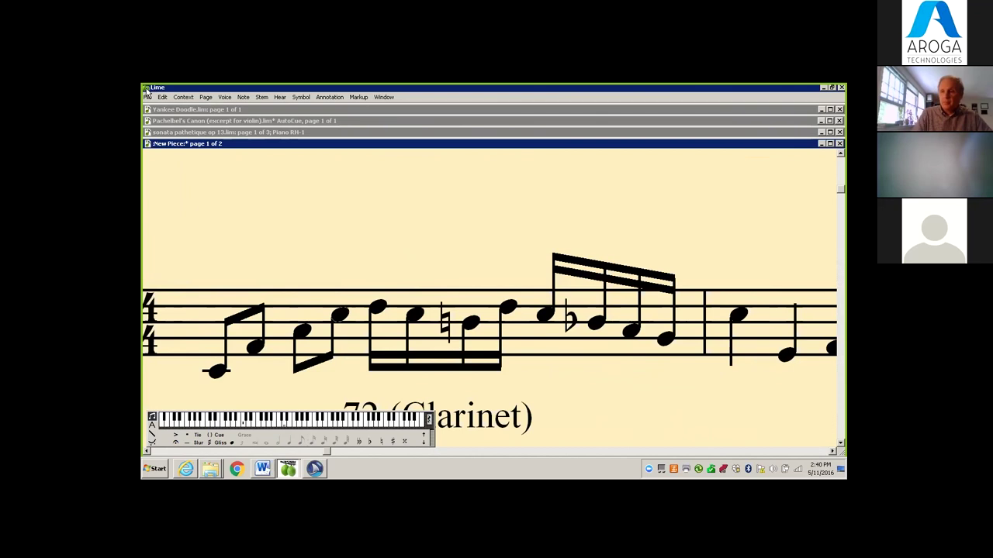
key(shift+period)
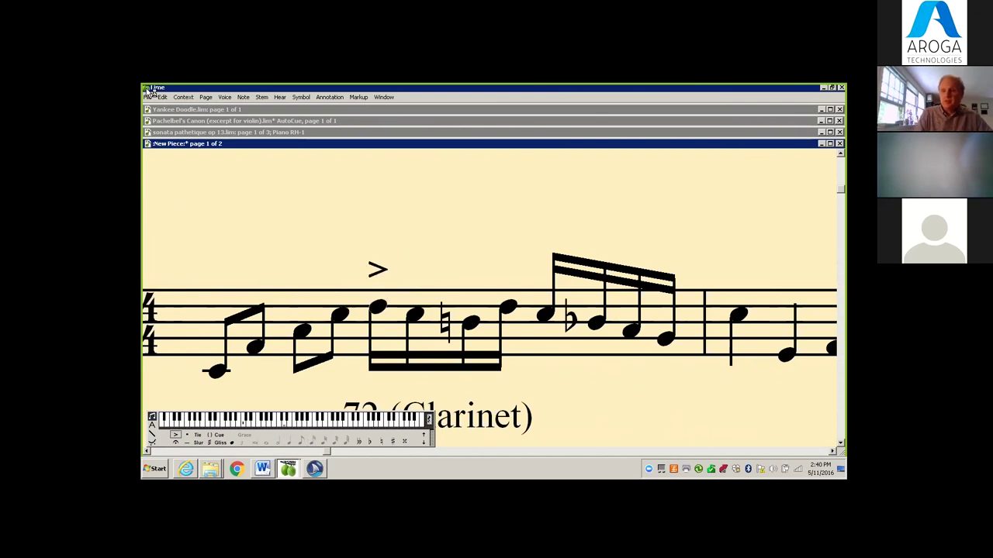
Slur the sixteenth note B natural in bar 1 to the D that follows it.
key(Right)
key(Right)
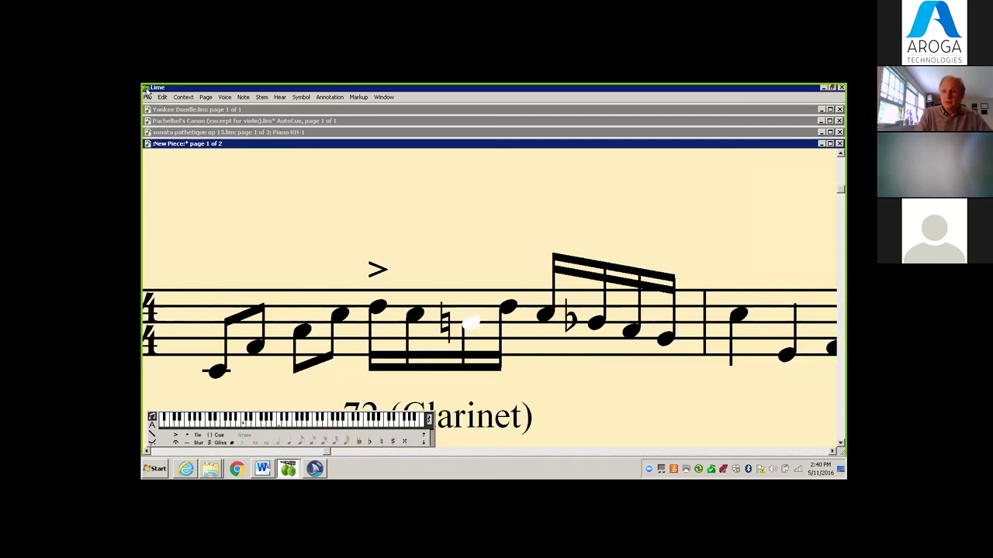
key(s)
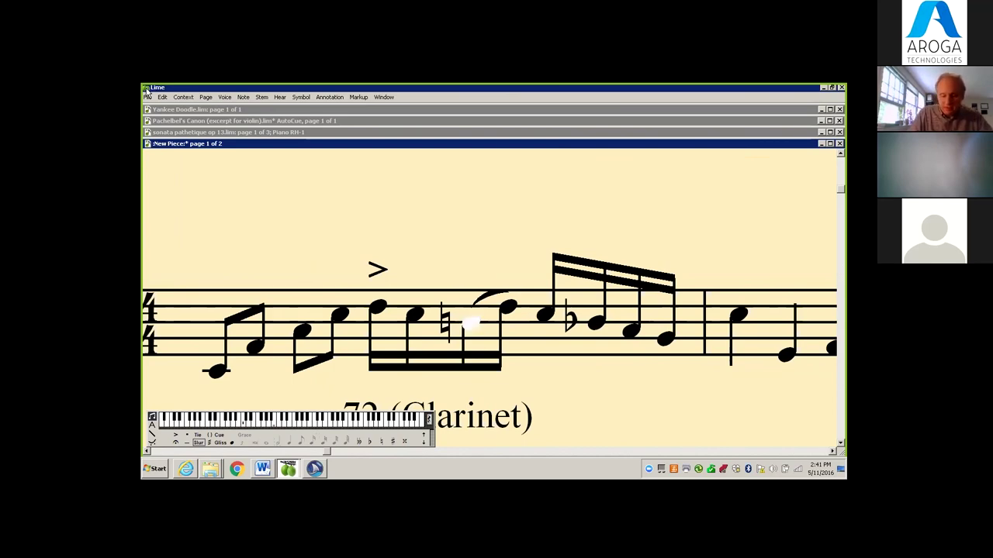
Raise the computer's speaker volume slightly.
key(alt+Tab)
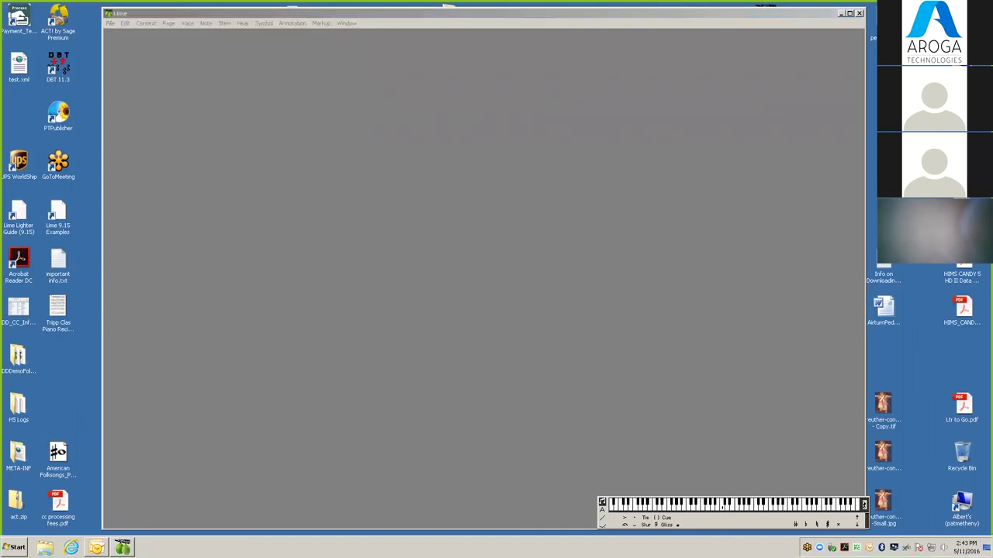
click(943, 547)
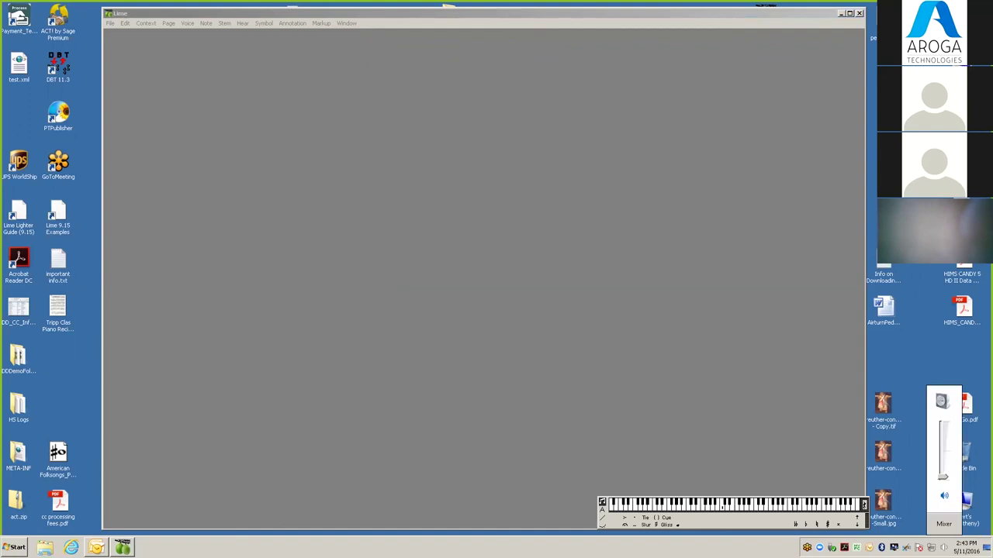
drag(943, 476, 943, 475)
click(293, 86)
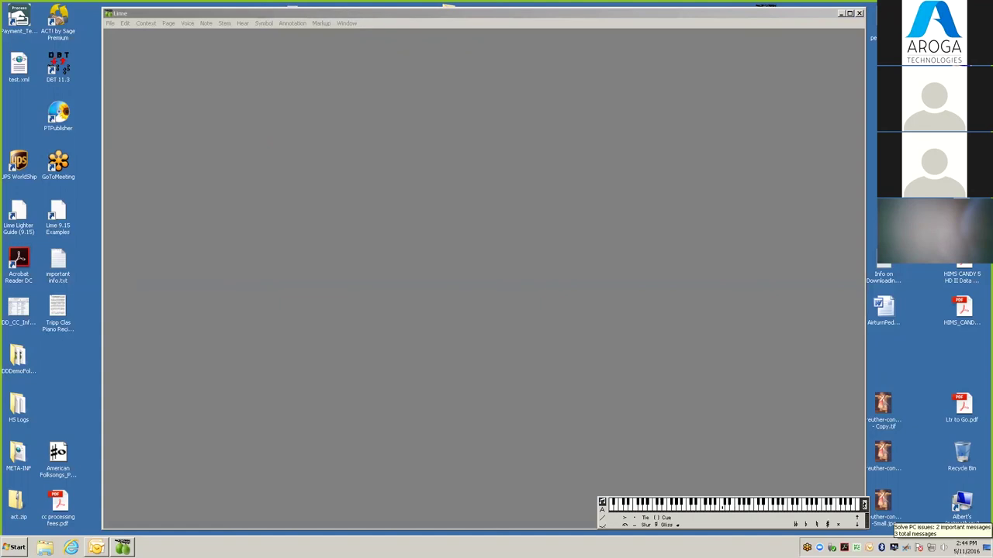
click(943, 547)
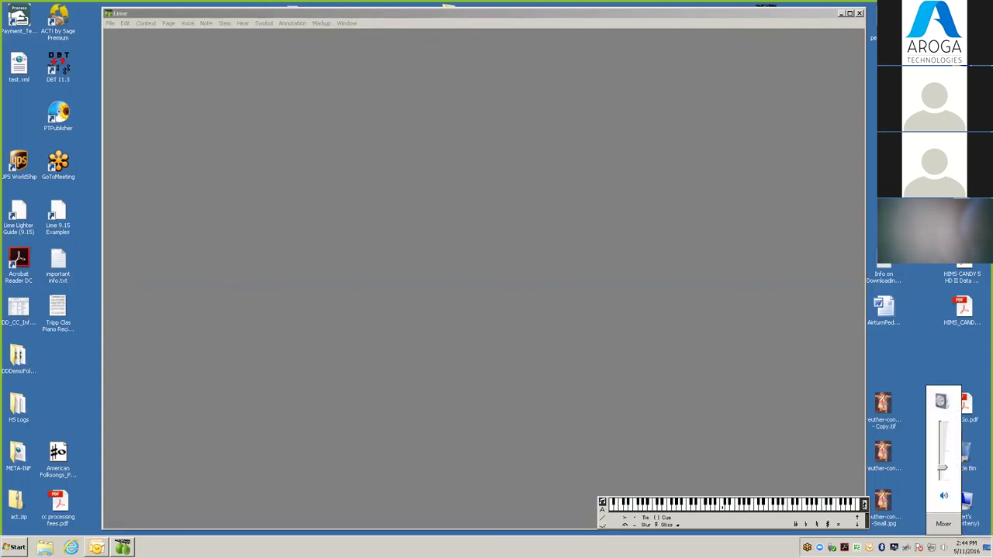
mouse_move(942, 468)
mouse_down()
mouse_move(942, 481)
mouse_move(942, 462)
mouse_up()
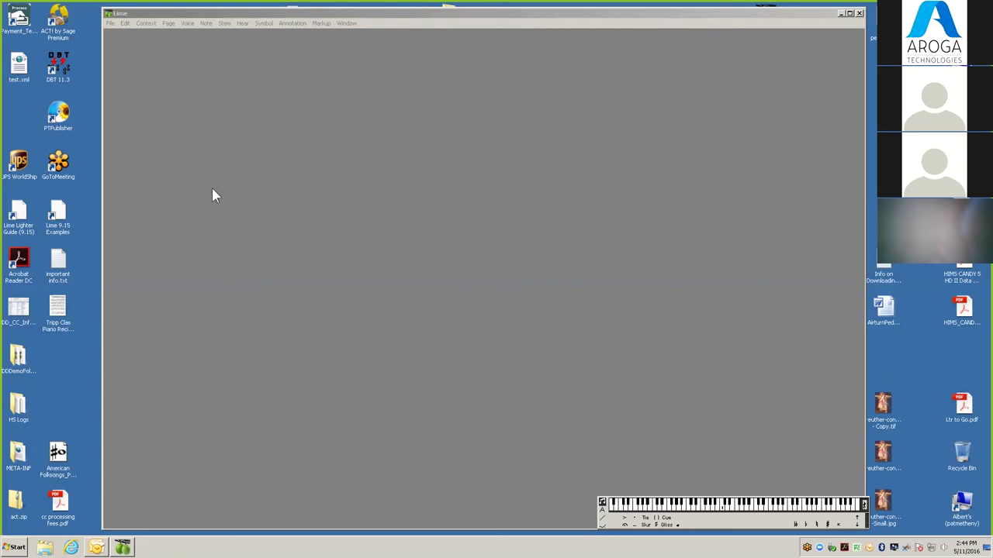
Switch to SharpEye 2 by launching it from the installed programs.
click(15, 548)
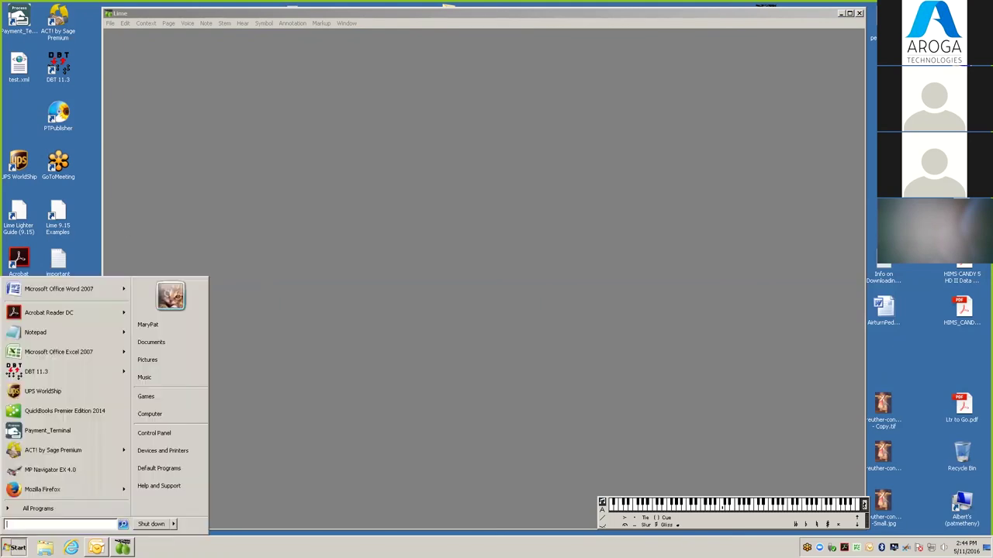
click(31, 507)
click(45, 489)
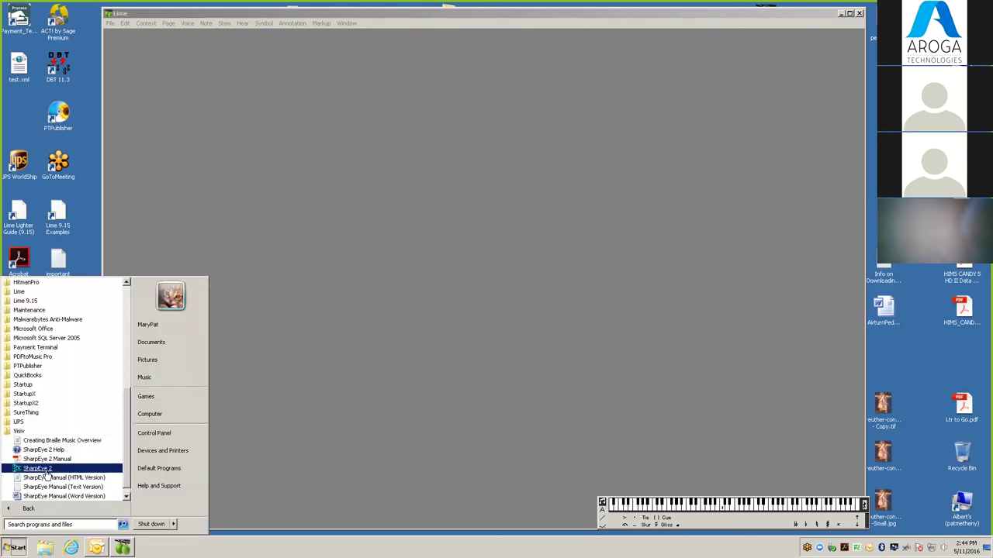
click(48, 473)
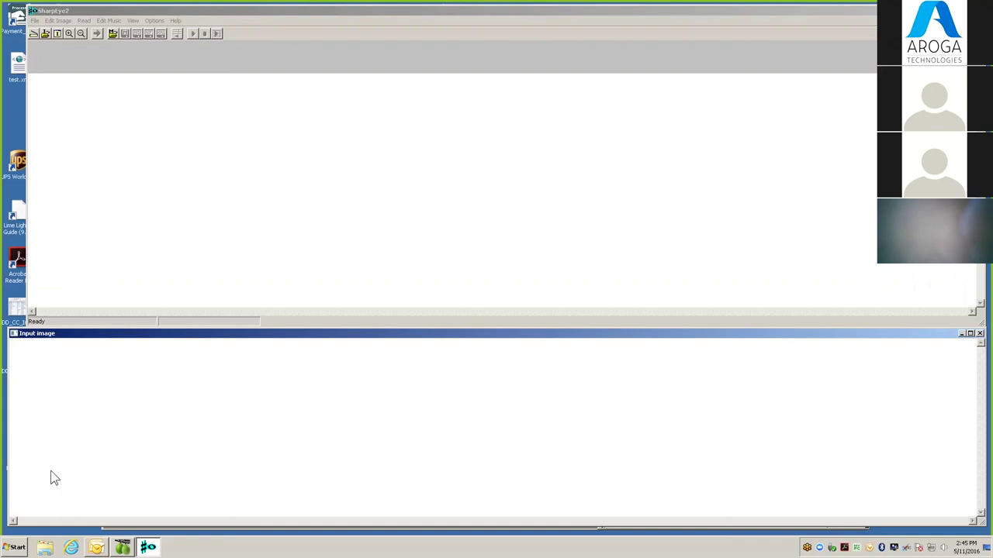
Acquire a scan of the Megaforce B-flat Clarinet 2 page through ScanGear, previewing it with the 300 dpi grayscale settings.
click(35, 21)
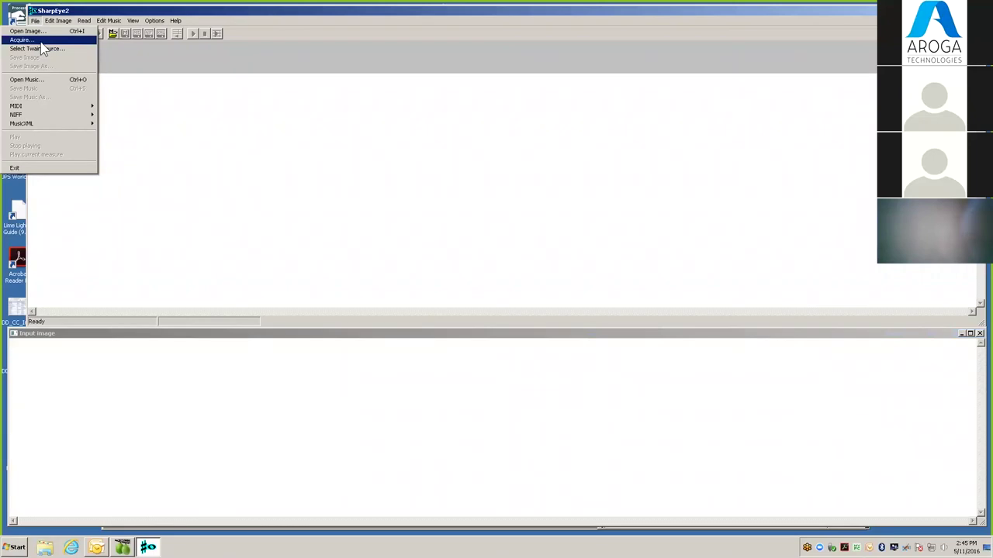
click(43, 41)
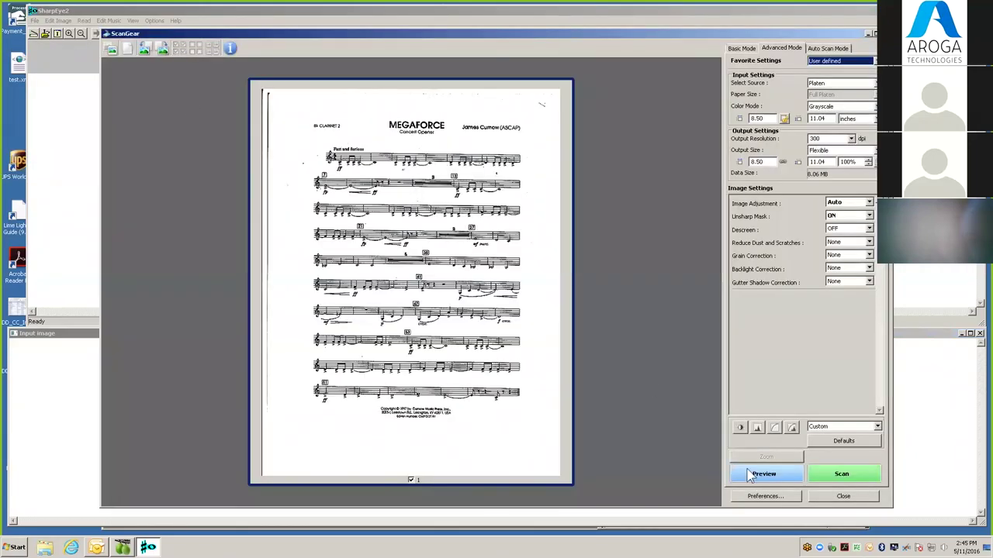
click(750, 475)
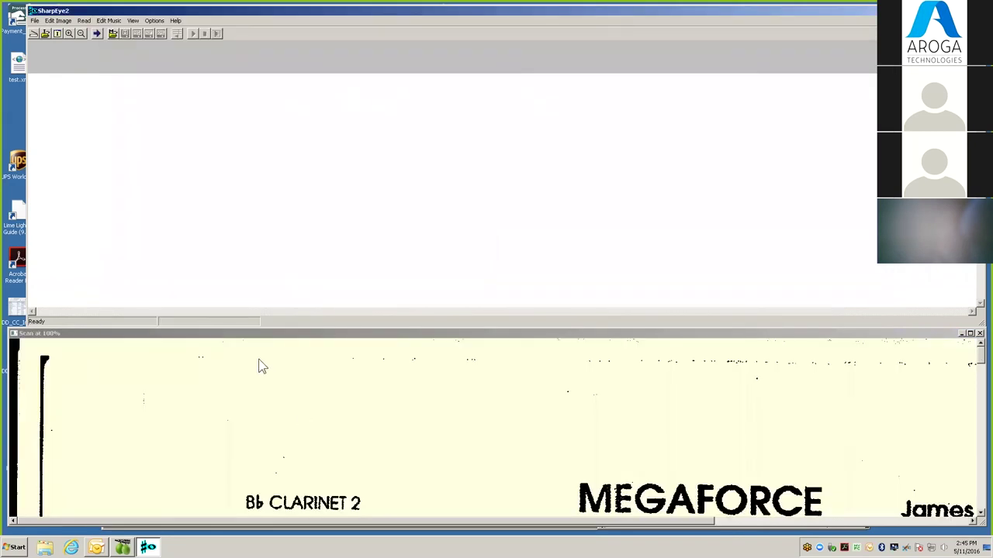
Display the scanned page at 50% zoom and lower the computer's speaker volume.
click(153, 21)
mouse_move(117, 26)
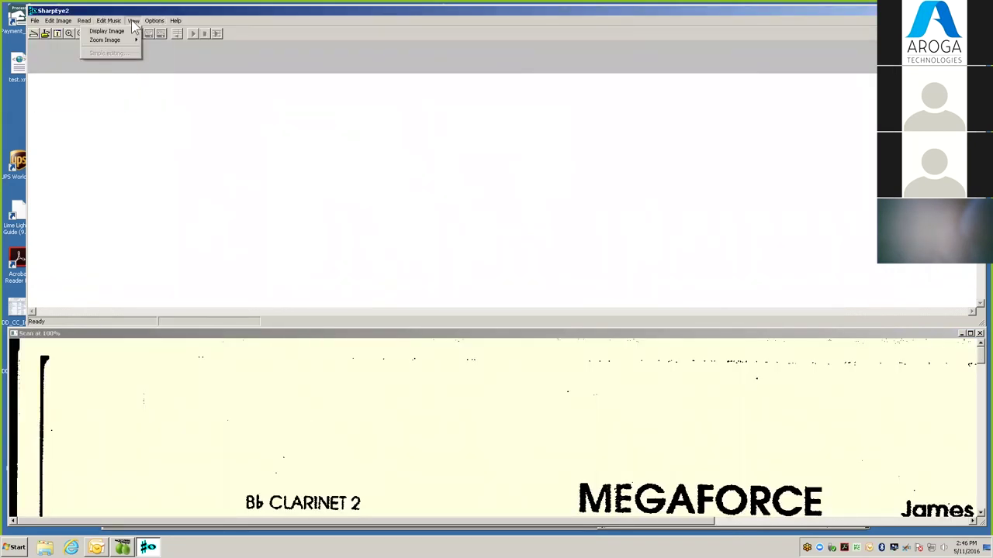
click(51, 39)
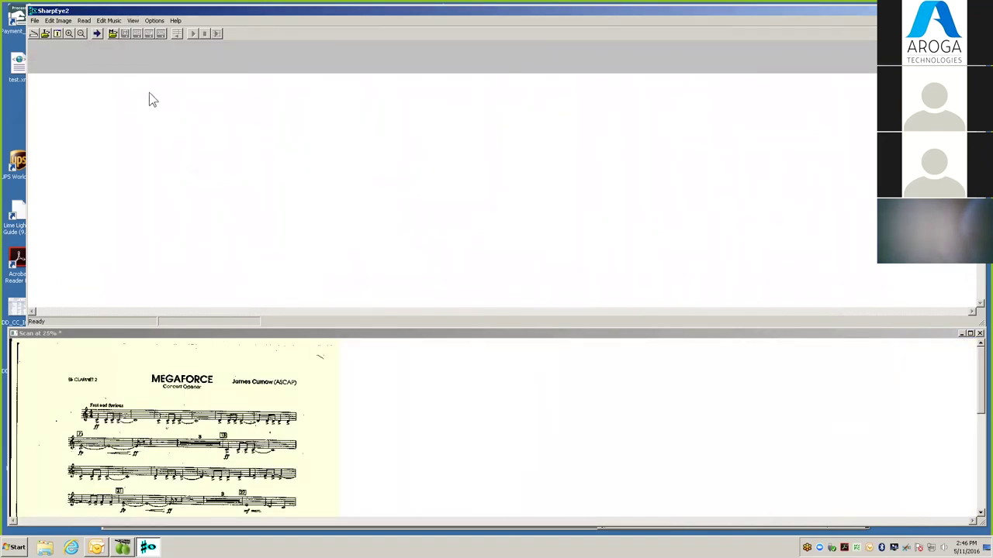
click(135, 20)
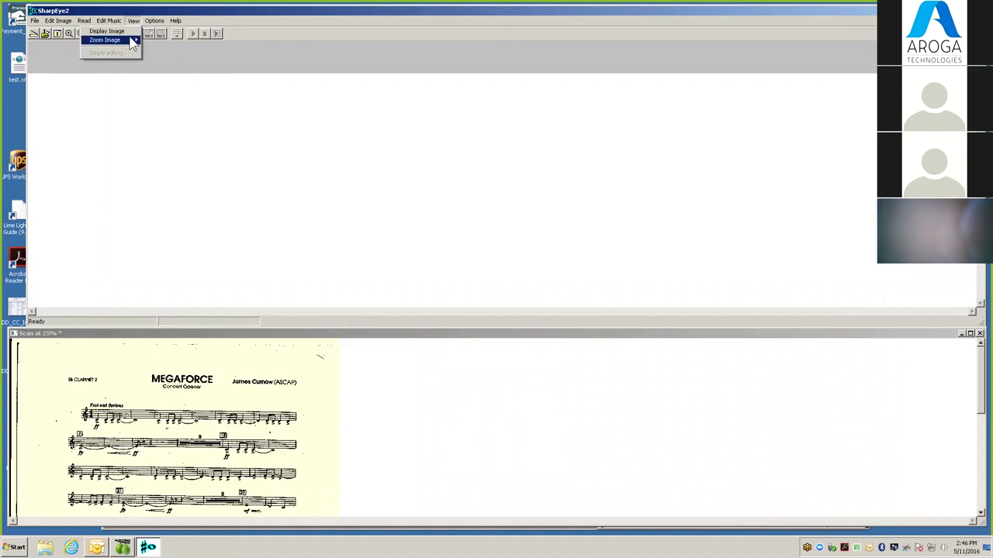
mouse_move(132, 44)
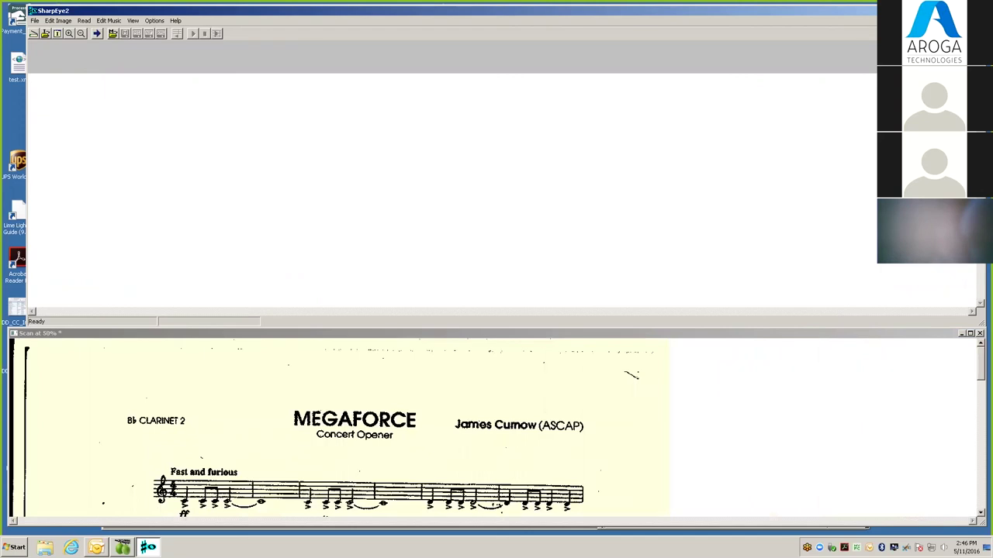
key(XF86AudioLowerVolume)
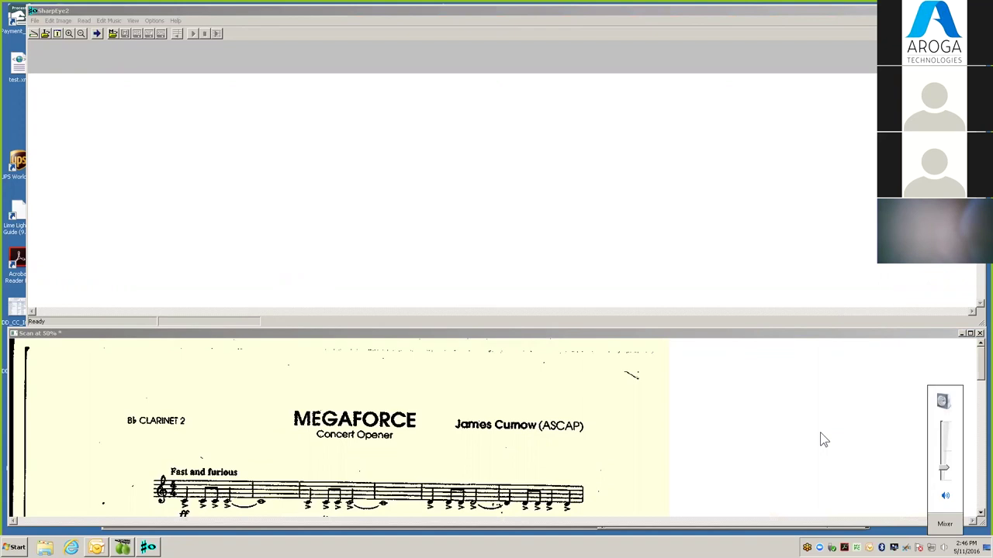
click(629, 339)
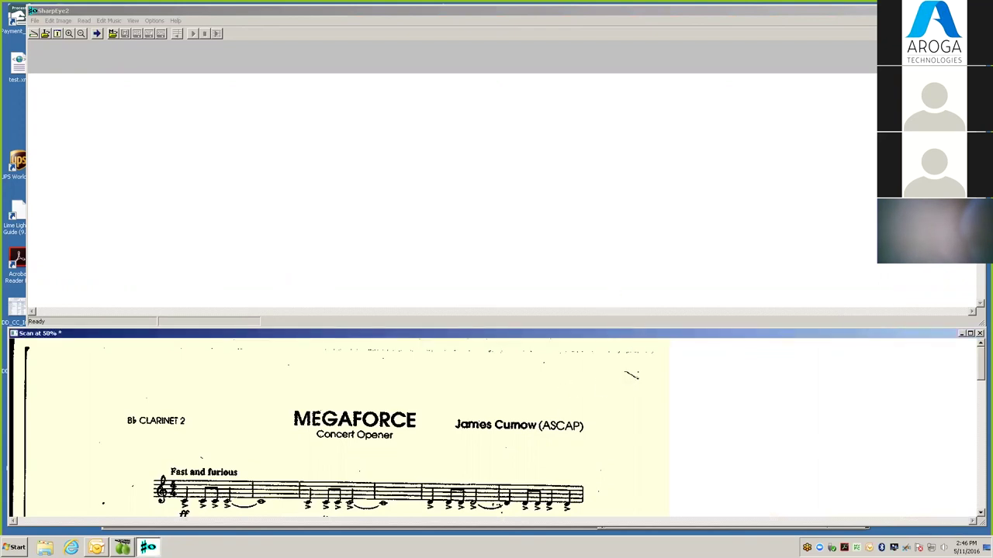
Check the scanned Megaforce page from beginning to end and run music recognition on it.
scroll(499, 428, down, 3)
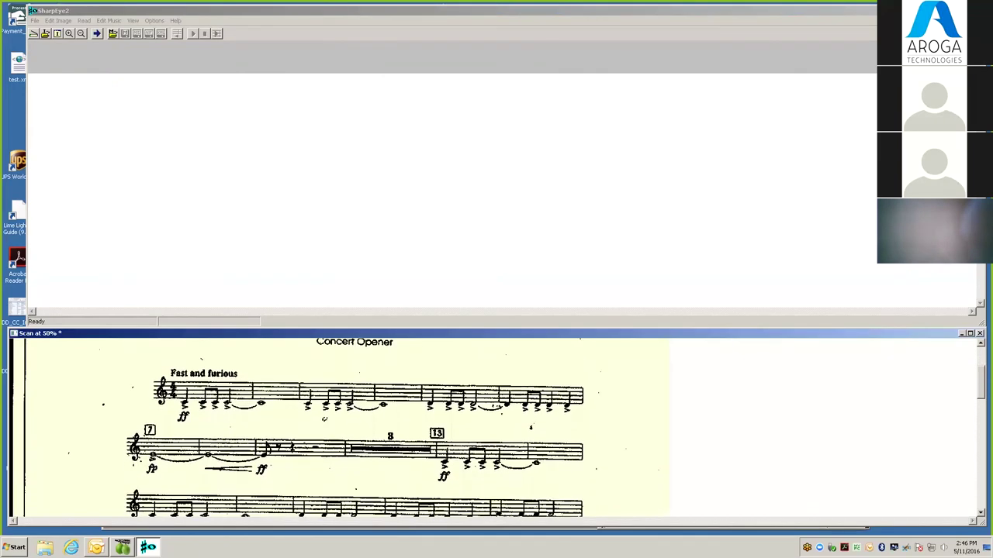
scroll(498, 428, up, 1)
scroll(499, 428, down, 6)
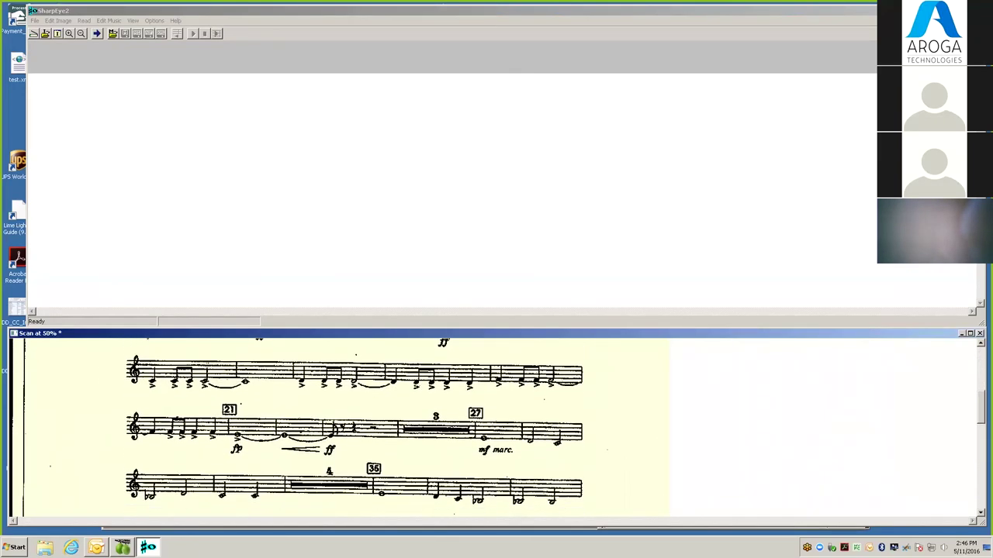
scroll(498, 428, down, 8)
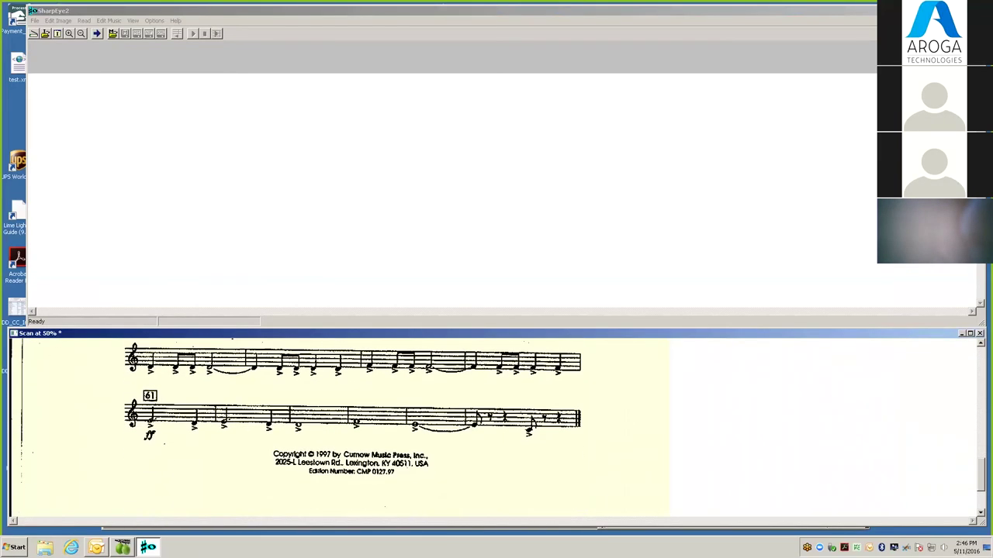
scroll(499, 428, up, 12)
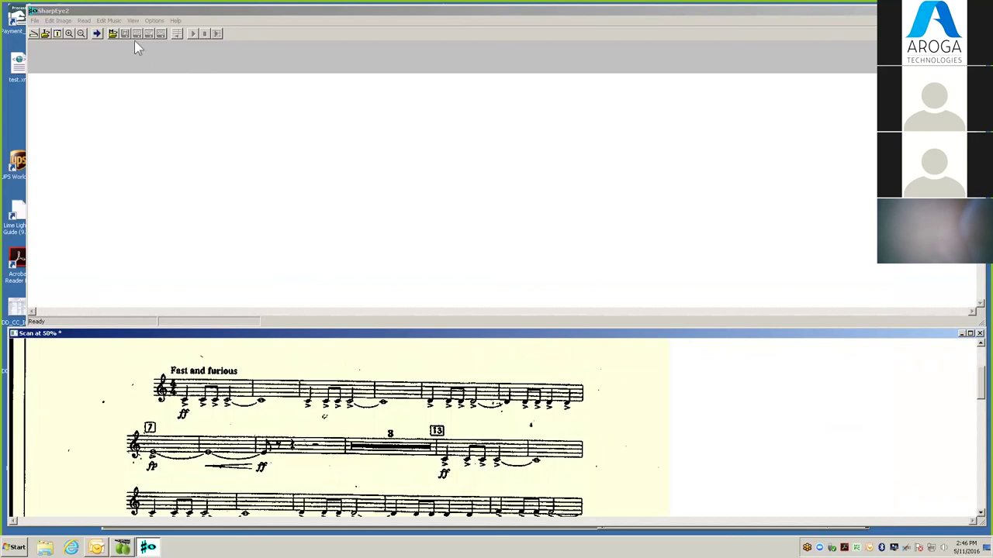
click(85, 21)
click(85, 21)
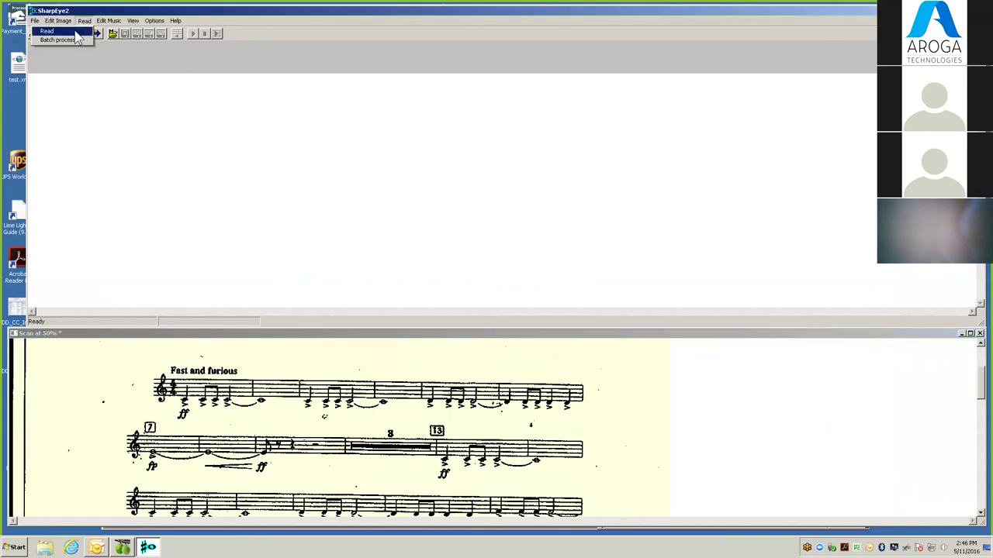
click(75, 33)
click(536, 305)
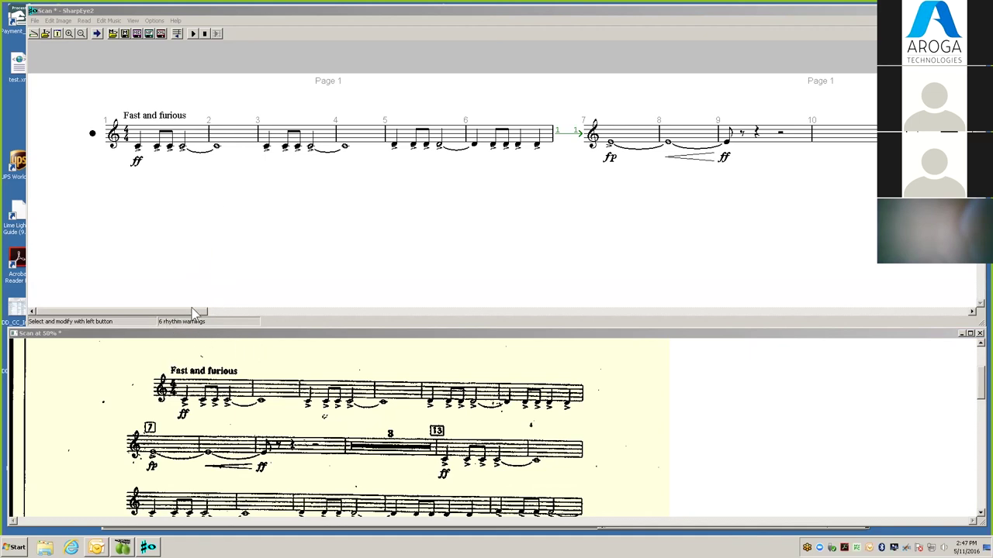
Divide the empty bar 10 into three bars with two barlines and insert a whole rest in each.
drag(186, 313, 263, 318)
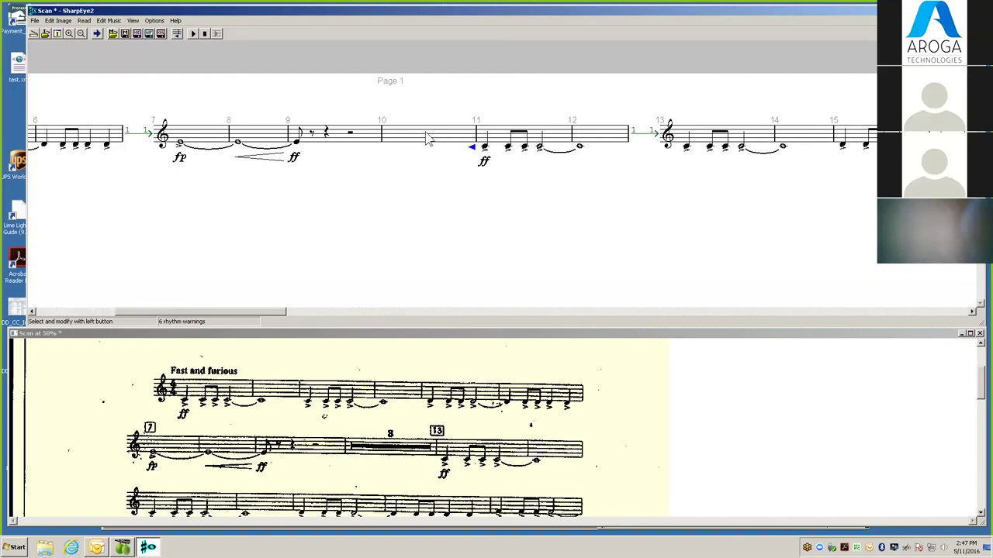
click(392, 148)
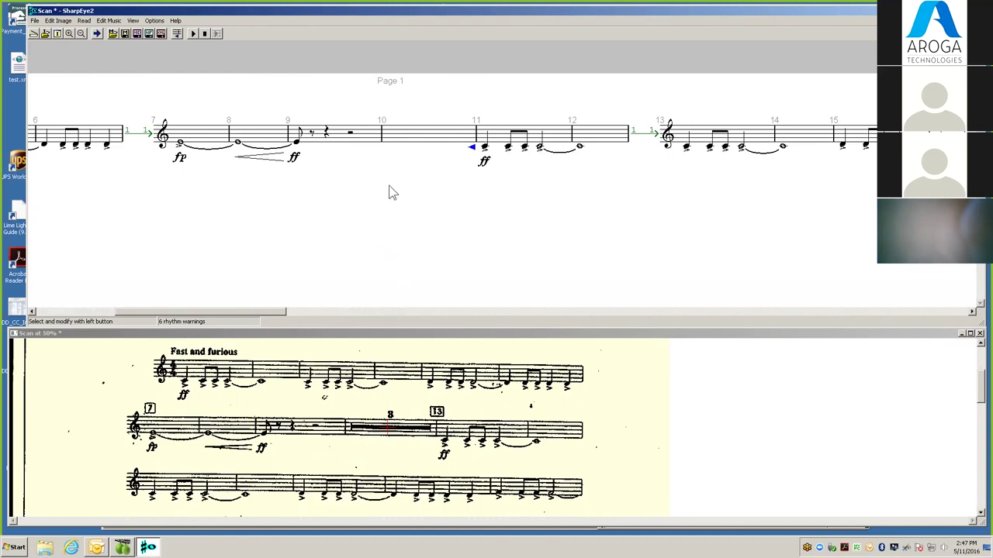
click(415, 138)
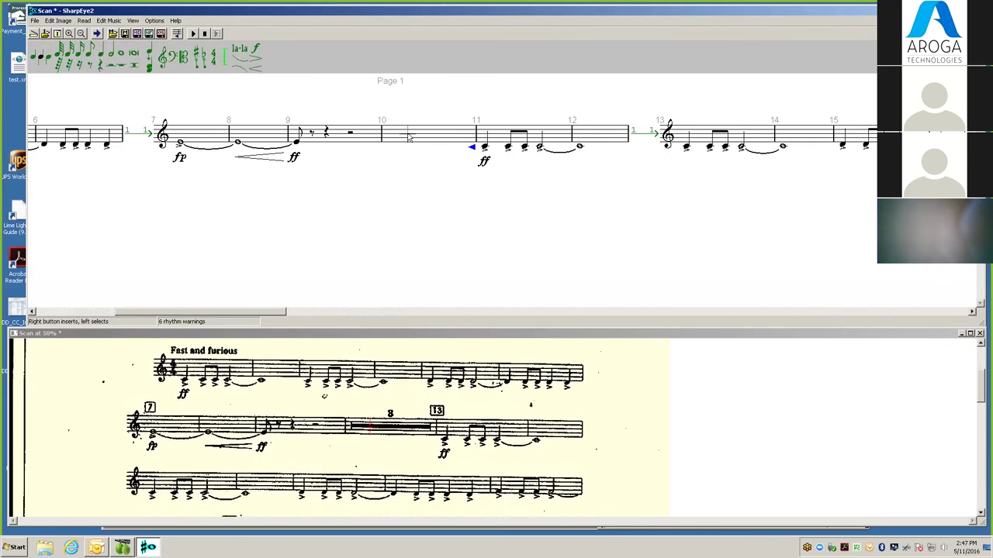
right_click(403, 137)
right_click(438, 136)
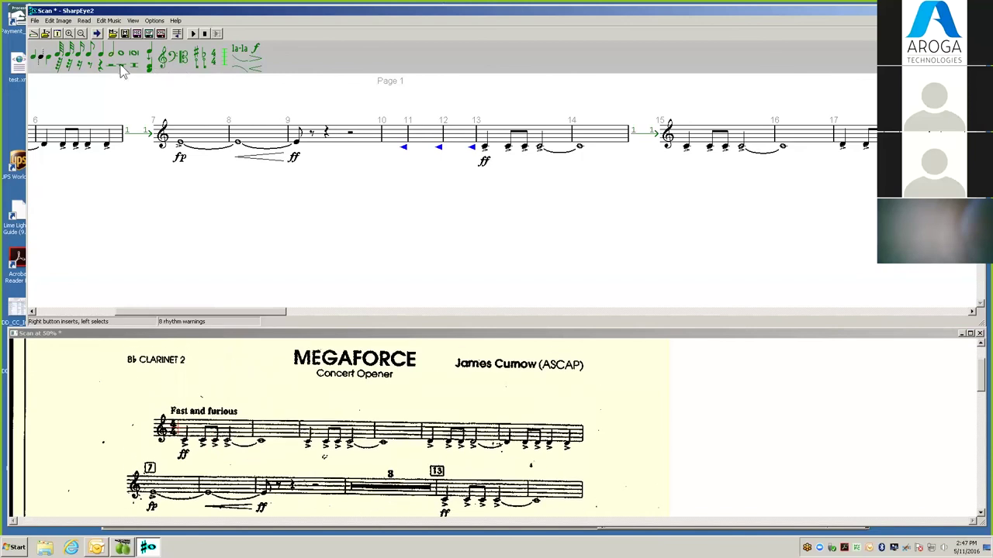
right_click(431, 135)
right_click(458, 134)
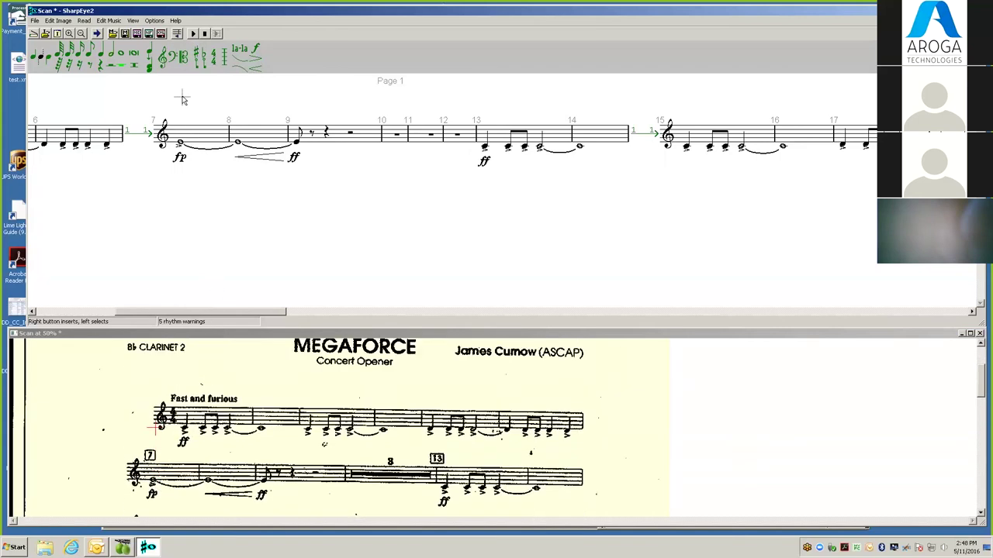
Insert three whole rests in the empty bar 24 and separate them with two barlines.
click(178, 34)
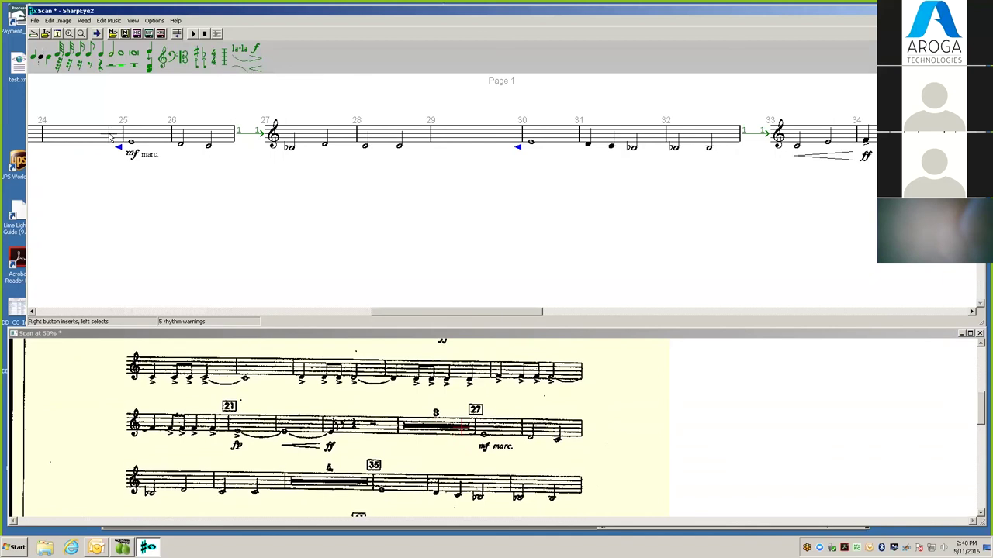
right_click(101, 133)
right_click(75, 134)
right_click(54, 134)
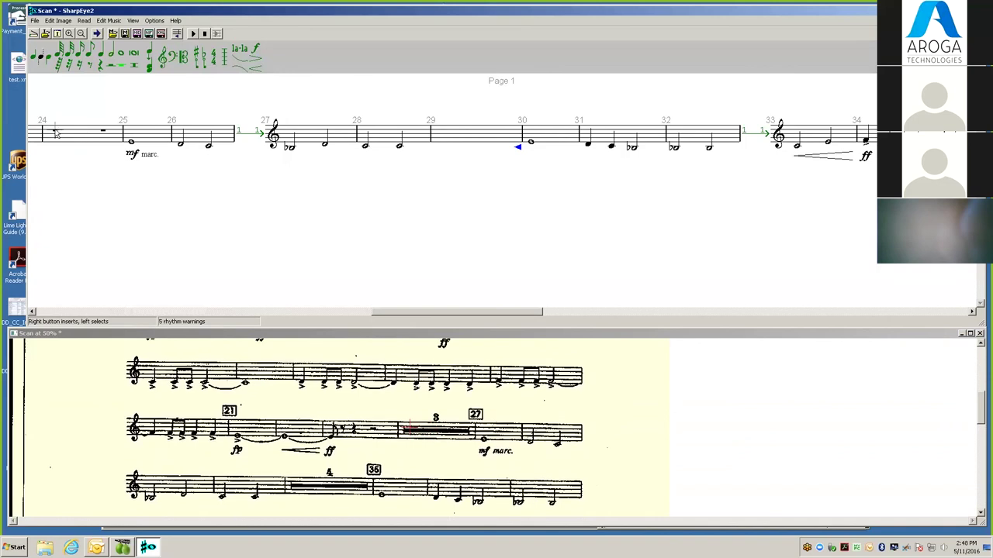
right_click(94, 134)
right_click(70, 133)
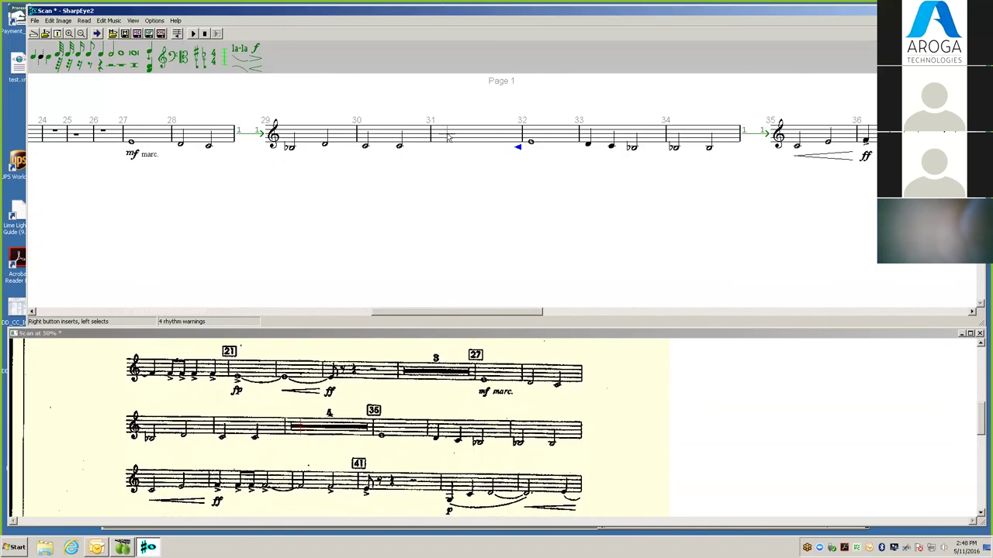
Divide the empty bar 31 into four bars with three barlines and insert a whole rest in each.
right_click(453, 133)
right_click(480, 135)
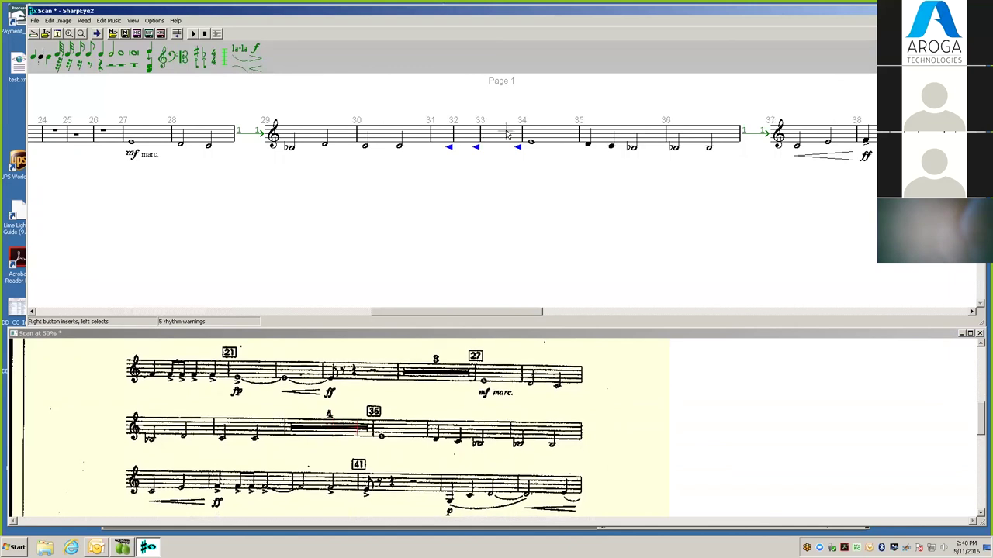
right_click(504, 135)
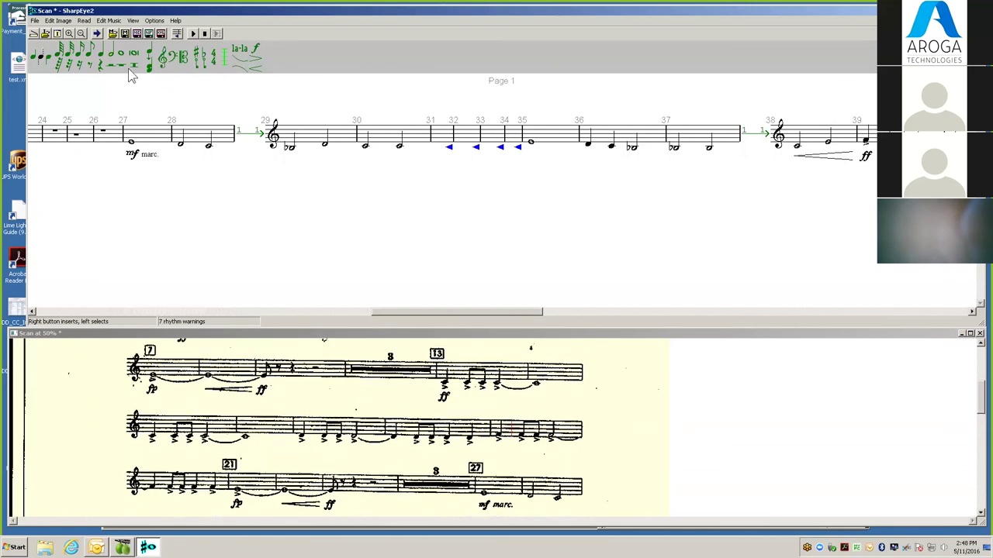
right_click(443, 135)
right_click(468, 135)
right_click(495, 135)
right_click(518, 136)
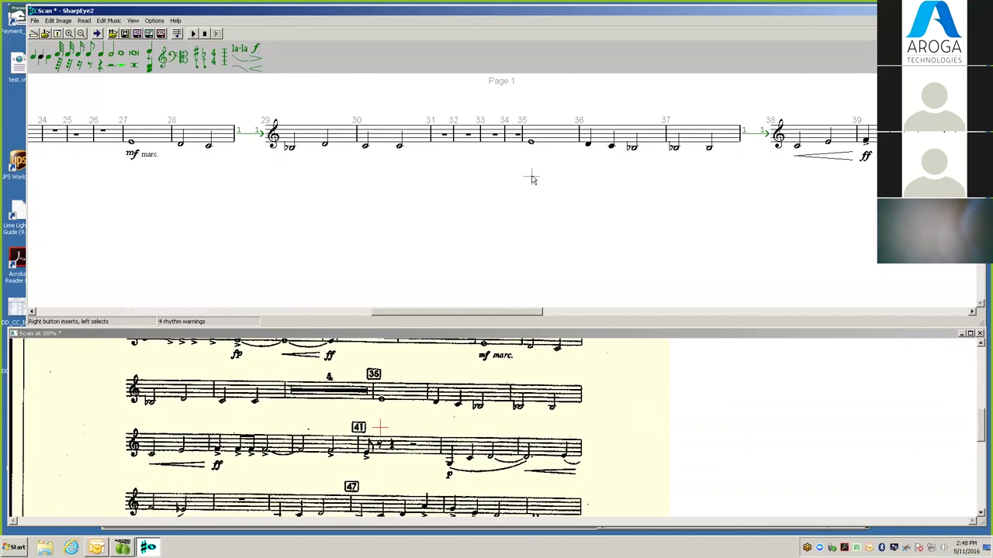
Turn the second and third notes of bar 50 into a beamed pair of eighth notes.
click(176, 34)
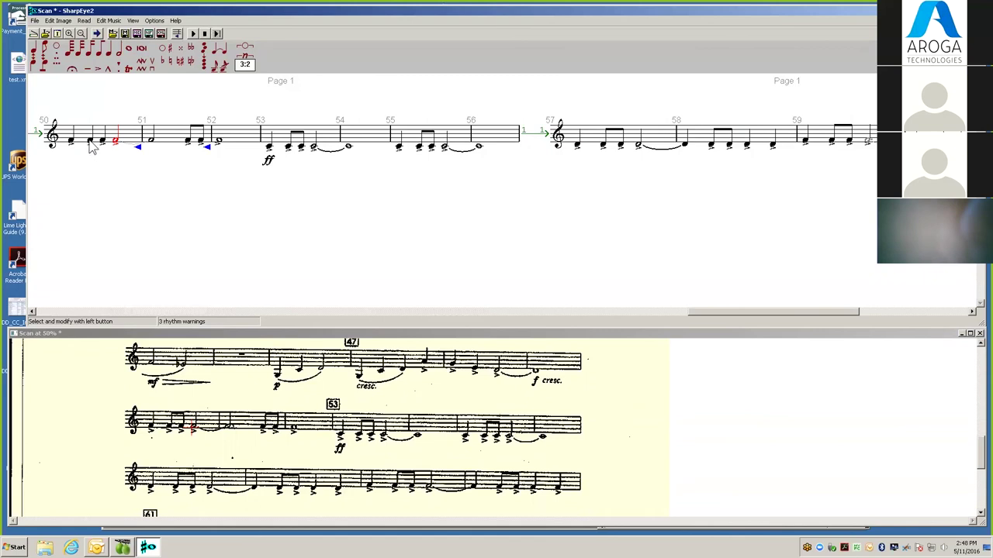
click(91, 145)
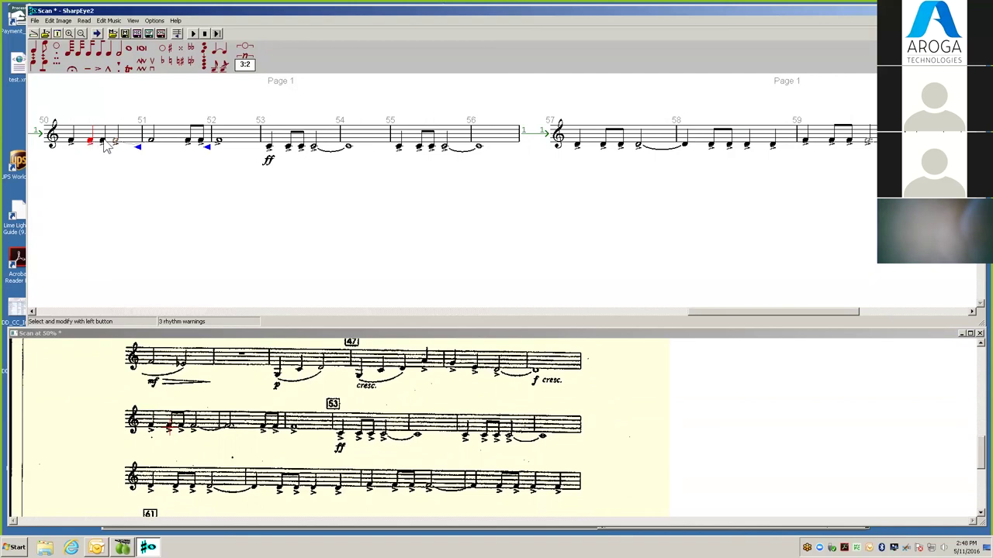
click(102, 144)
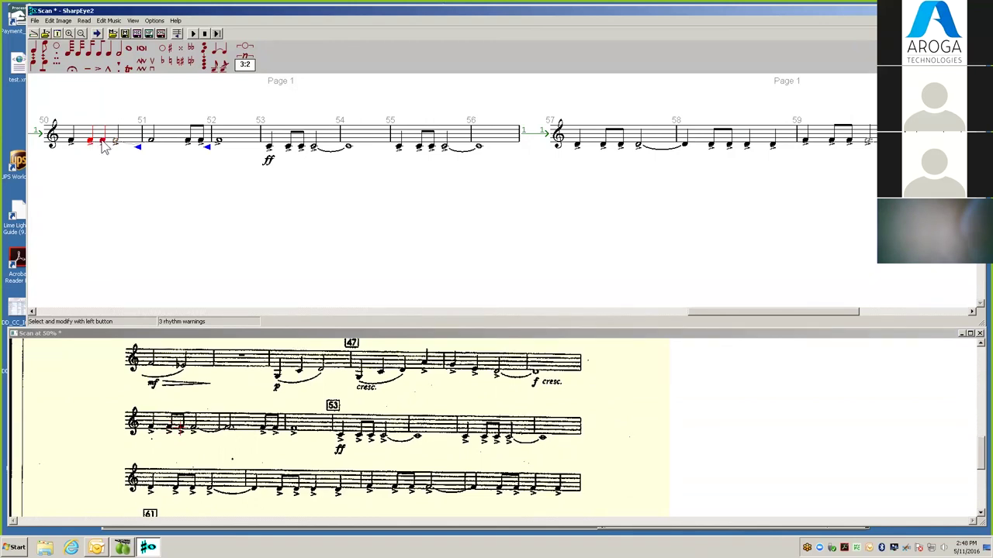
click(48, 67)
click(90, 142)
Add a dot to the half note at the start of bar 51.
click(188, 144)
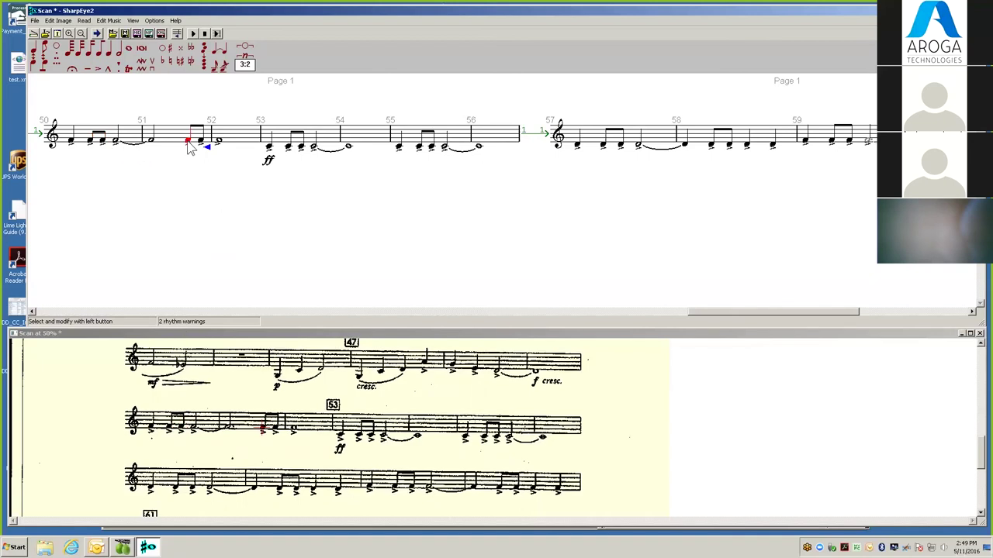
click(154, 146)
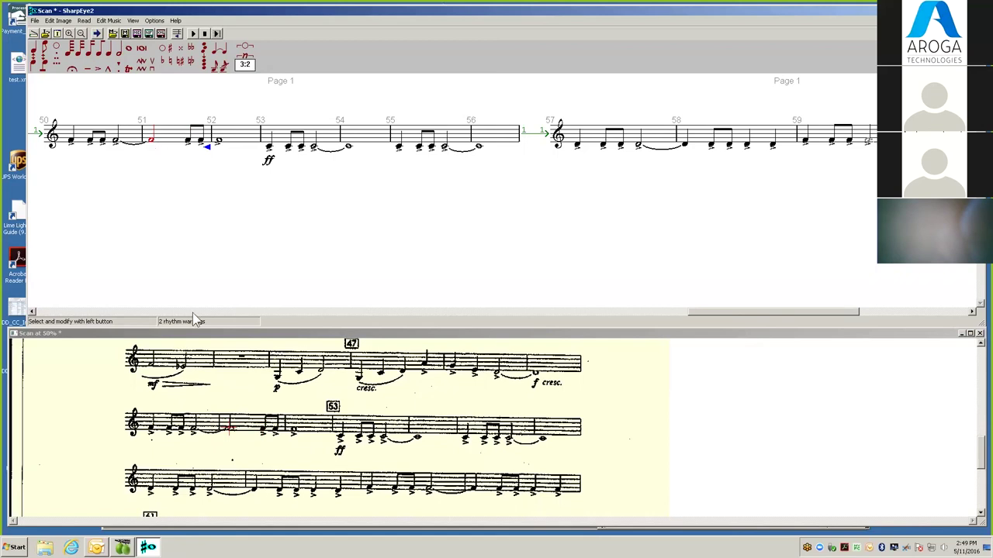
click(151, 121)
Correct the last note of bar 59 so that it reads as a half note.
drag(733, 317, 771, 315)
click(590, 143)
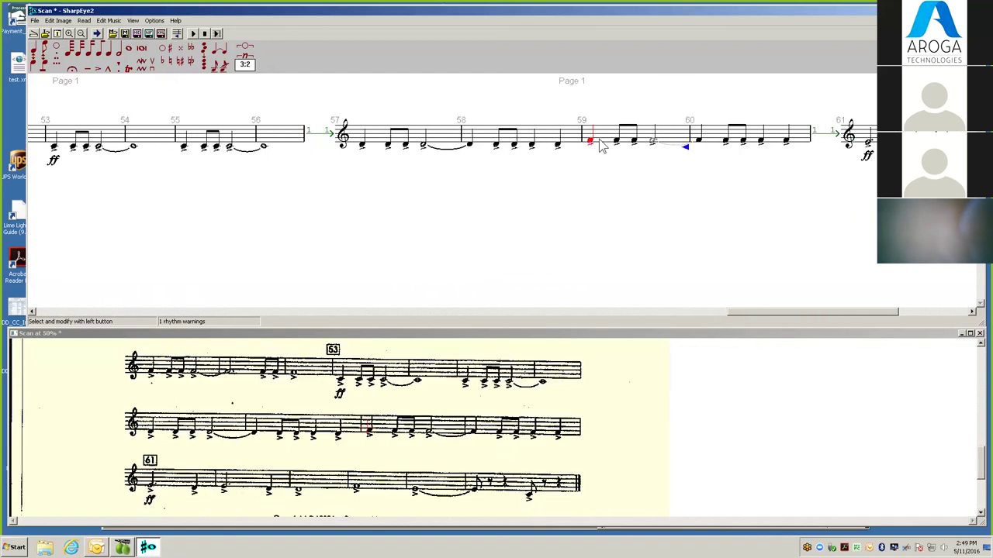
click(653, 145)
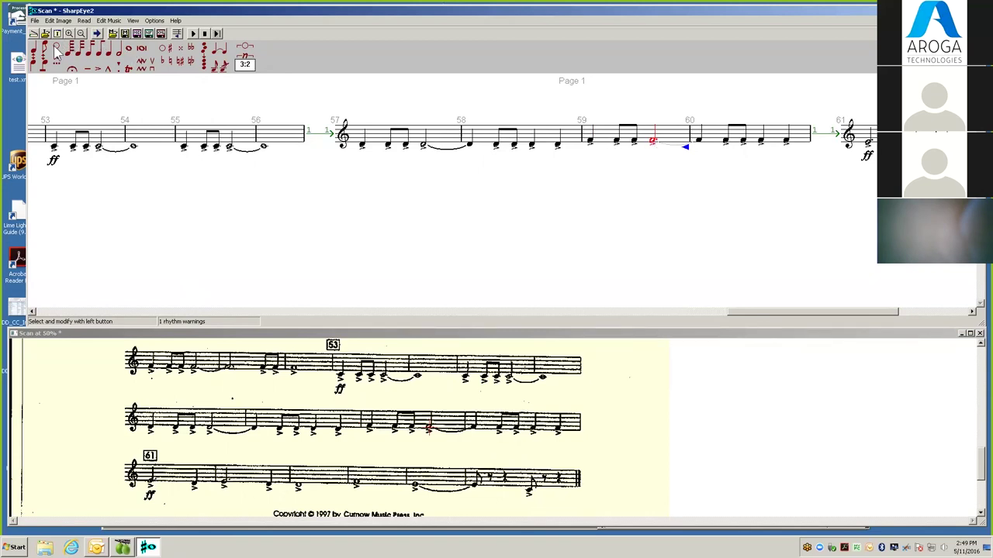
click(56, 50)
Export the corrected music to the Desktop as a MusicXML file named "test scan" and switch to Lime.
click(35, 20)
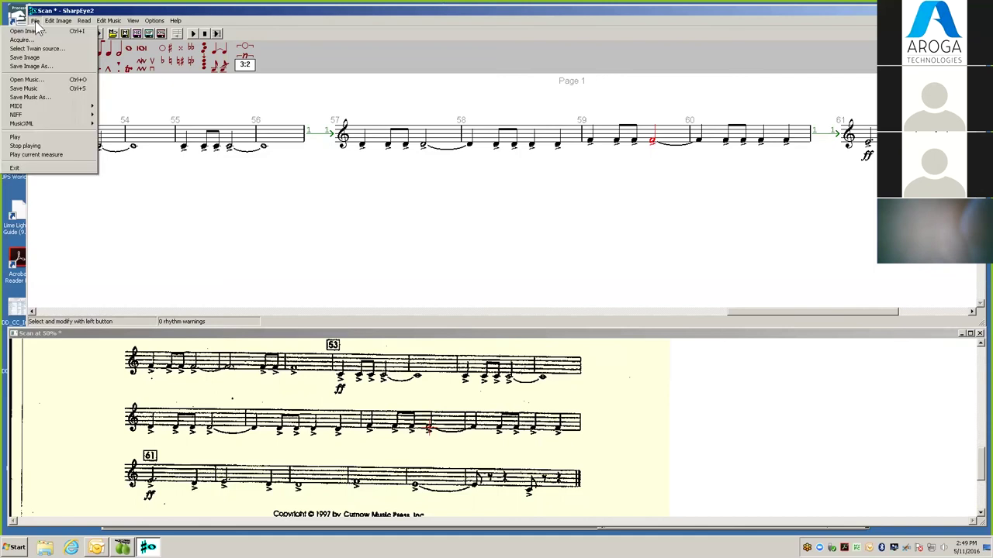
mouse_move(51, 124)
click(118, 133)
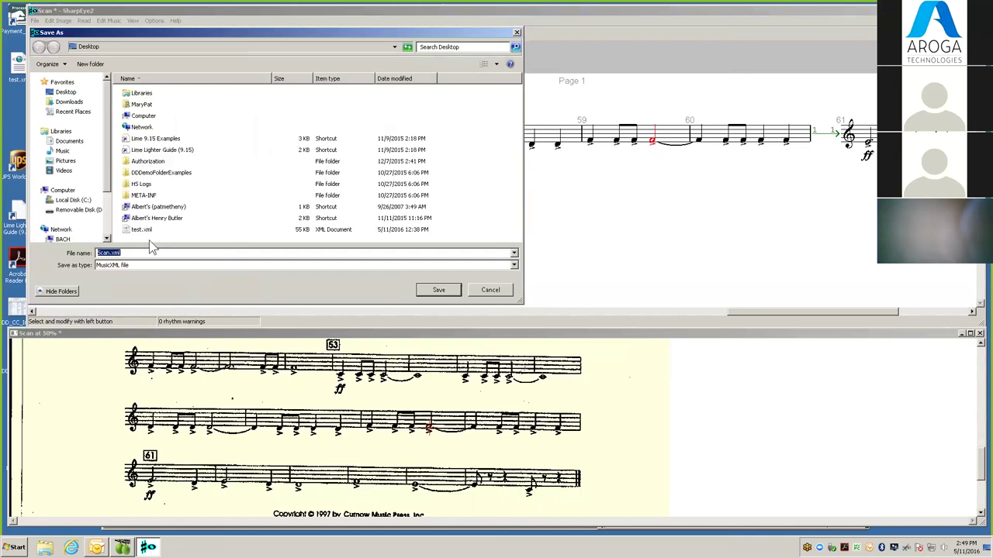
text(test scan)
key(Return)
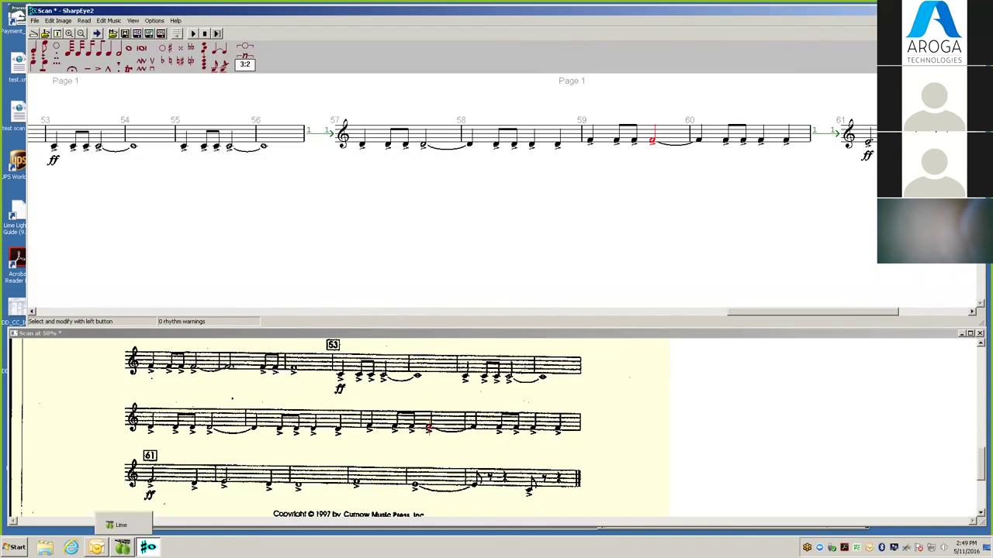
click(122, 548)
click(111, 23)
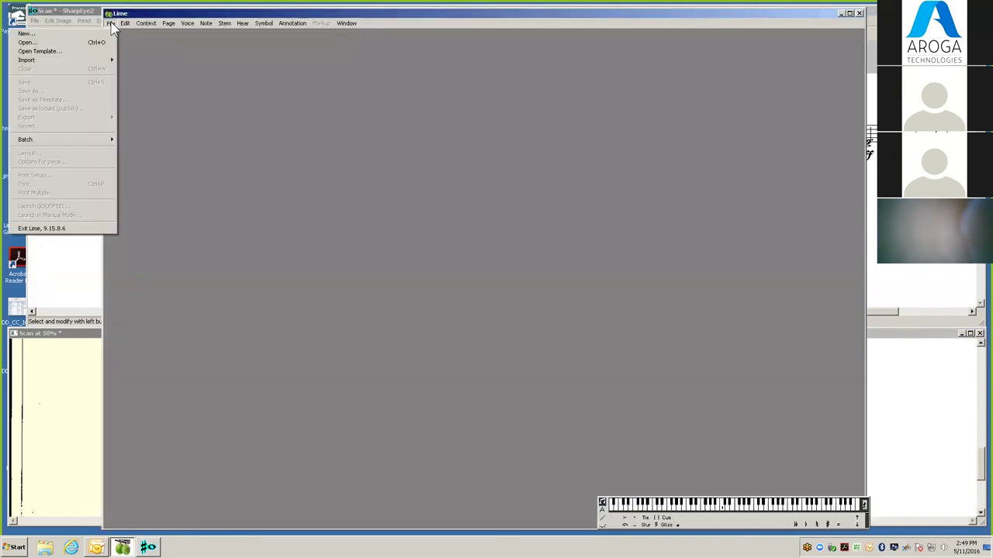
key(alt+Tab)
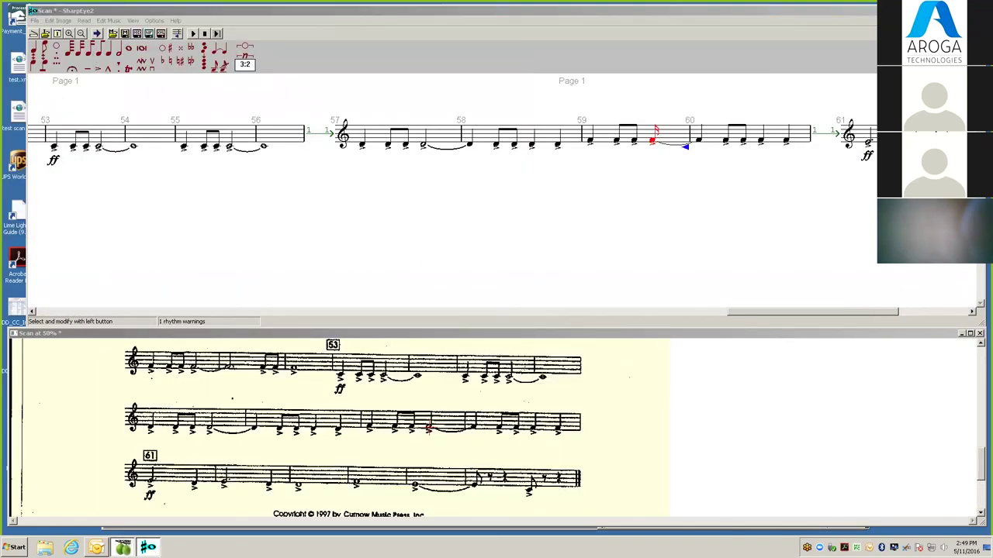
click(122, 547)
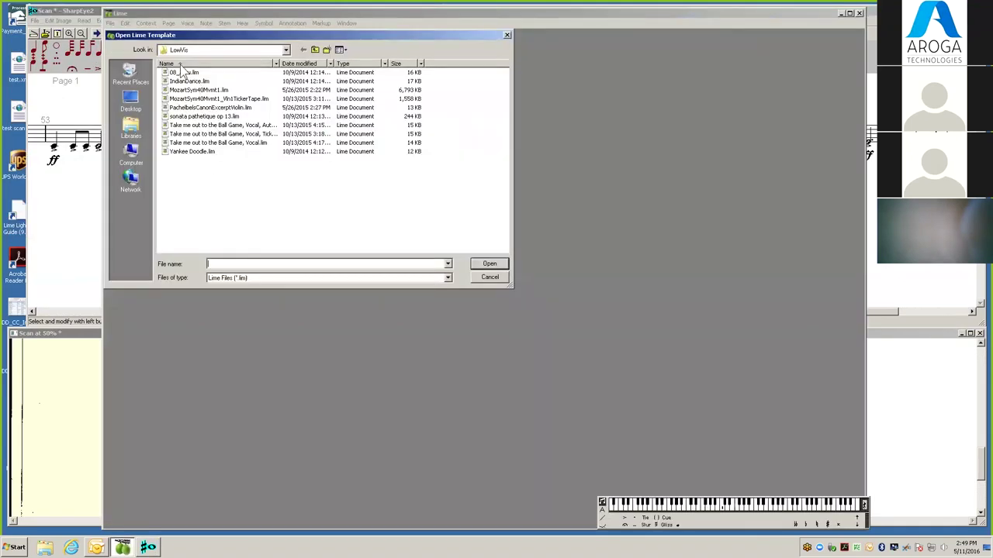
click(477, 279)
Import the MusicXML file test scan.xml from the Desktop, accepting the default import options.
click(111, 23)
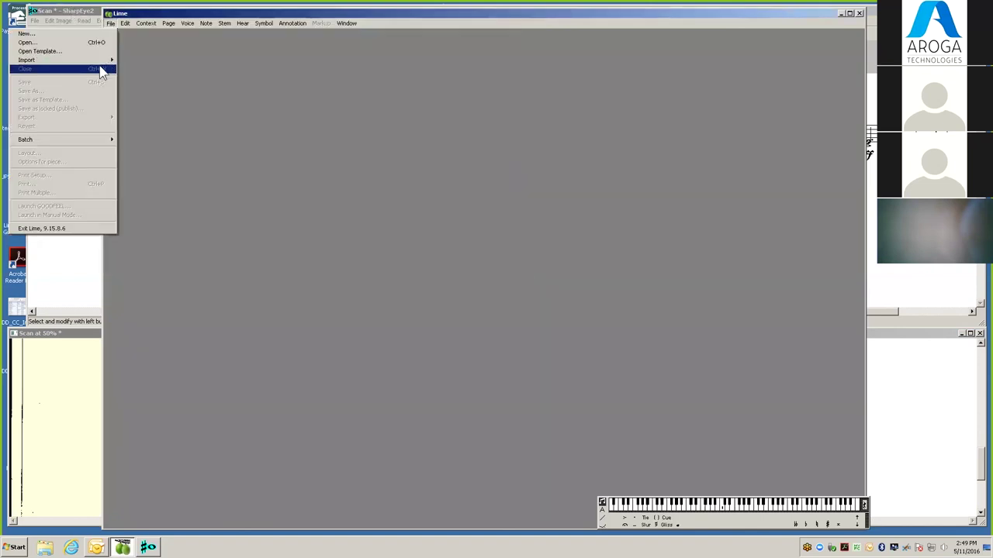
mouse_move(101, 62)
click(140, 59)
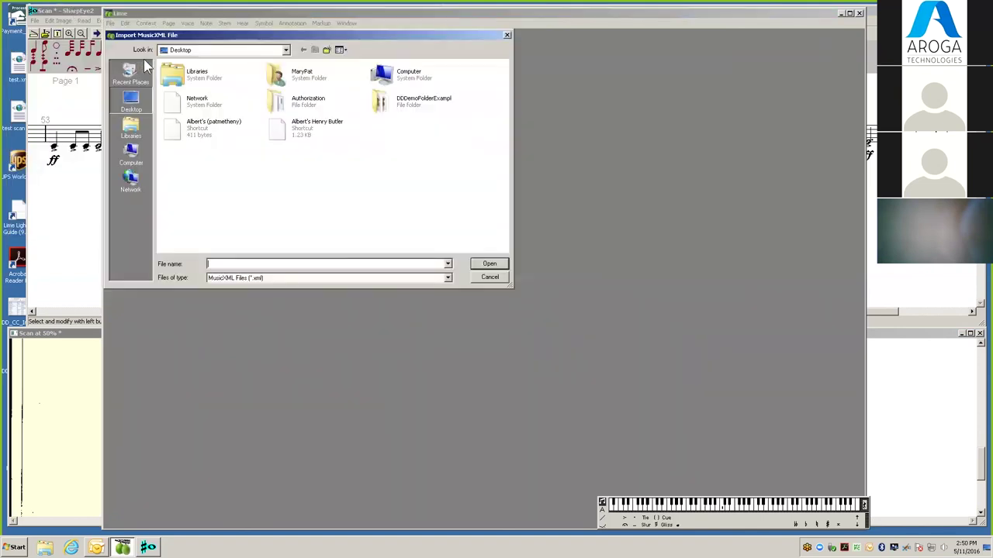
click(200, 190)
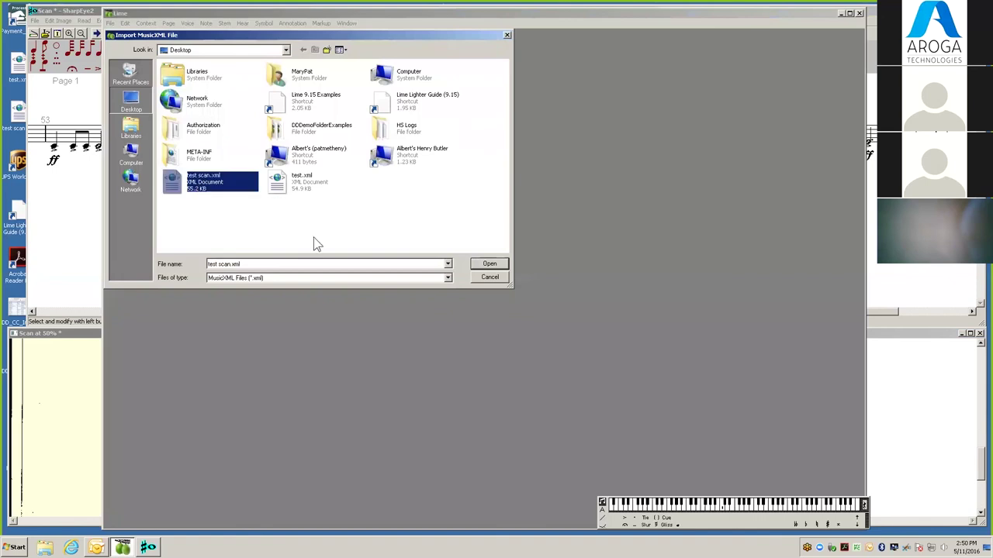
click(497, 267)
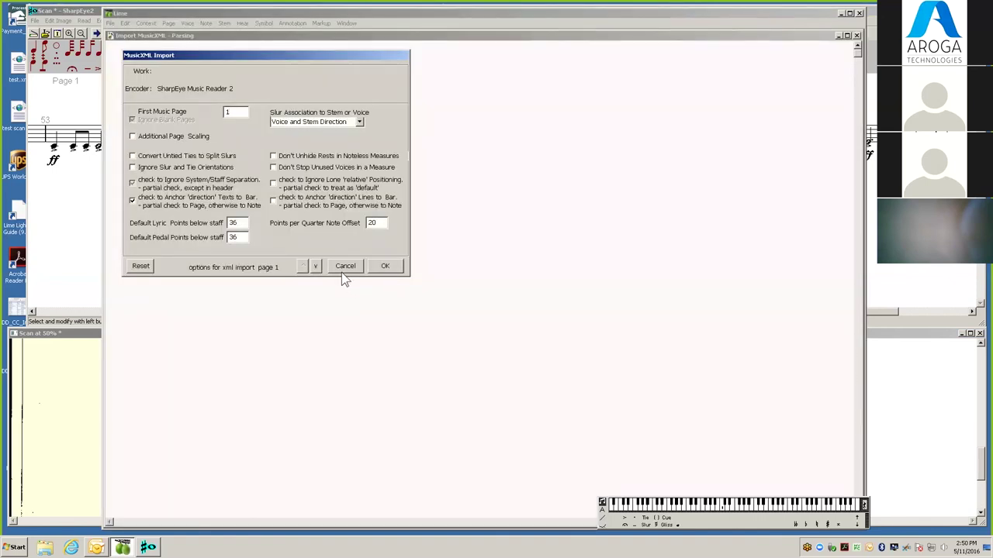
click(376, 266)
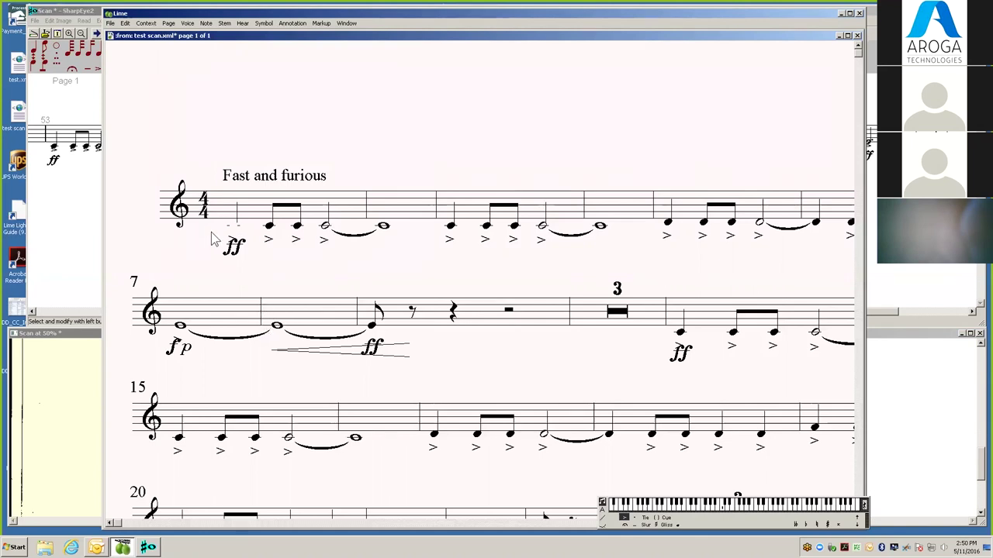
Reposition the dynamics in bars 1, 7 and 9 clear of nearby symbols, and shift the crescendo hairpin to end before bar 9's ff.
click(239, 256)
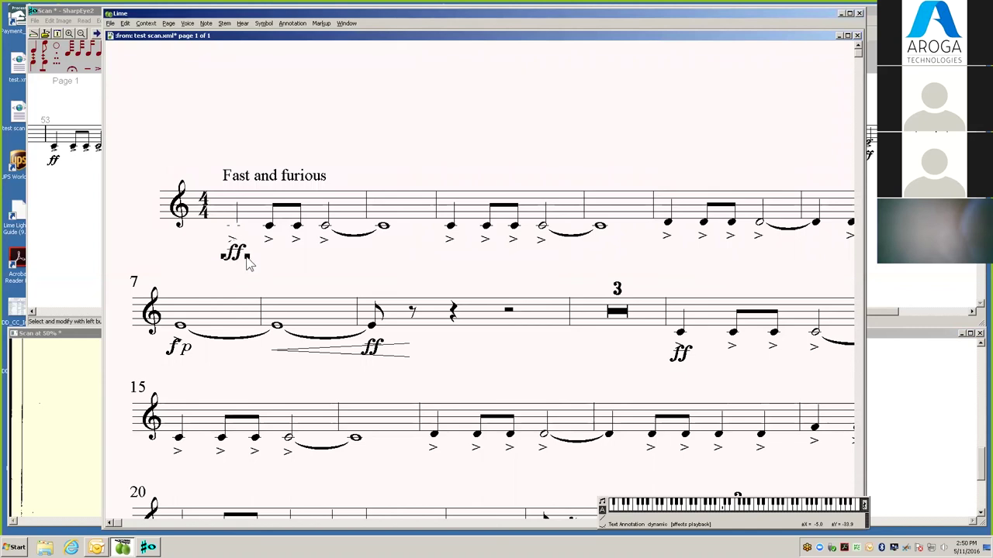
drag(380, 356, 376, 351)
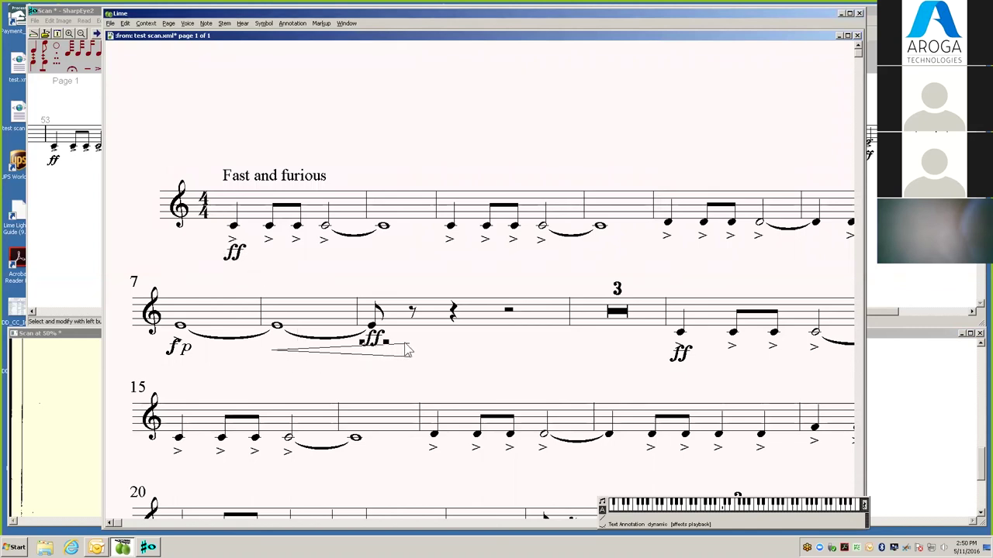
click(408, 342)
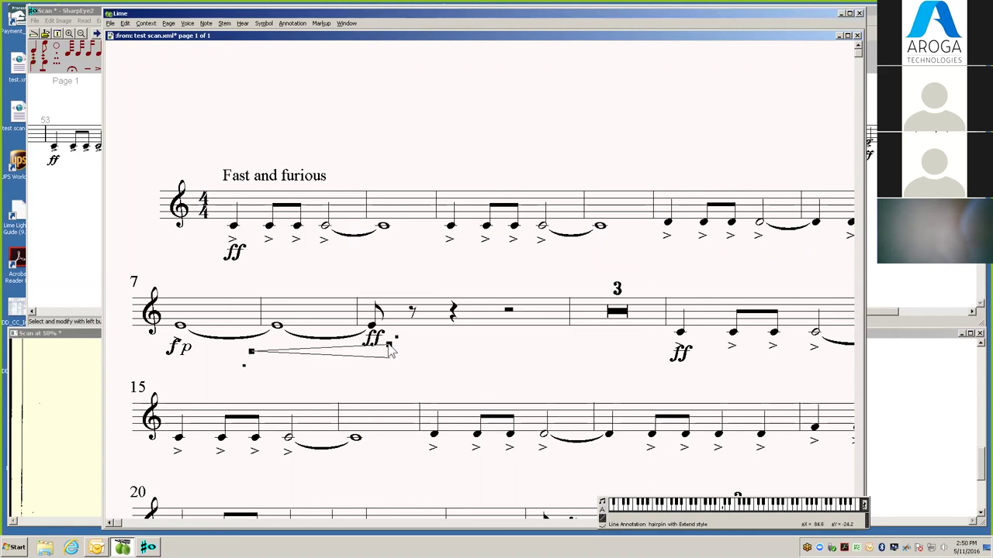
drag(411, 347, 358, 348)
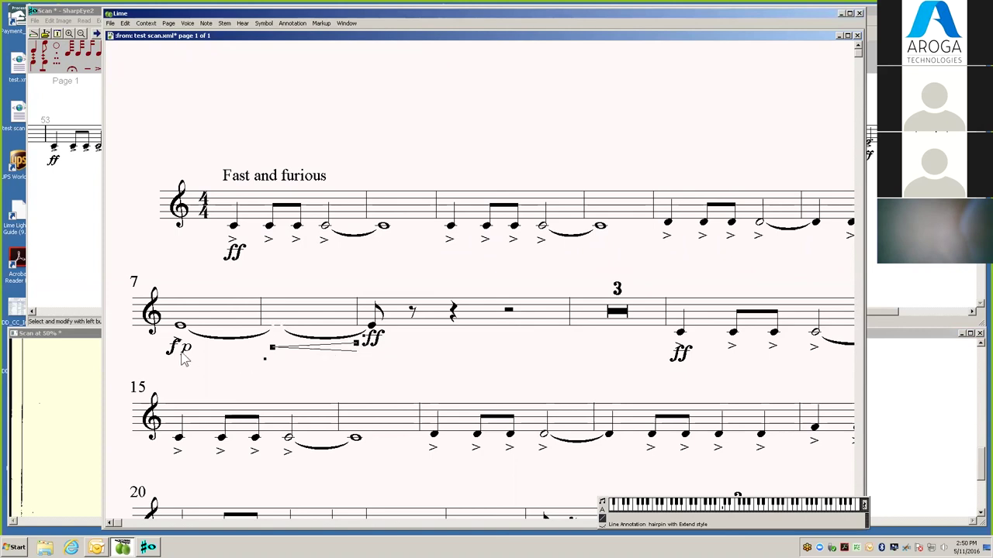
mouse_move(186, 362)
mouse_down()
mouse_move(196, 355)
mouse_move(200, 365)
mouse_up()
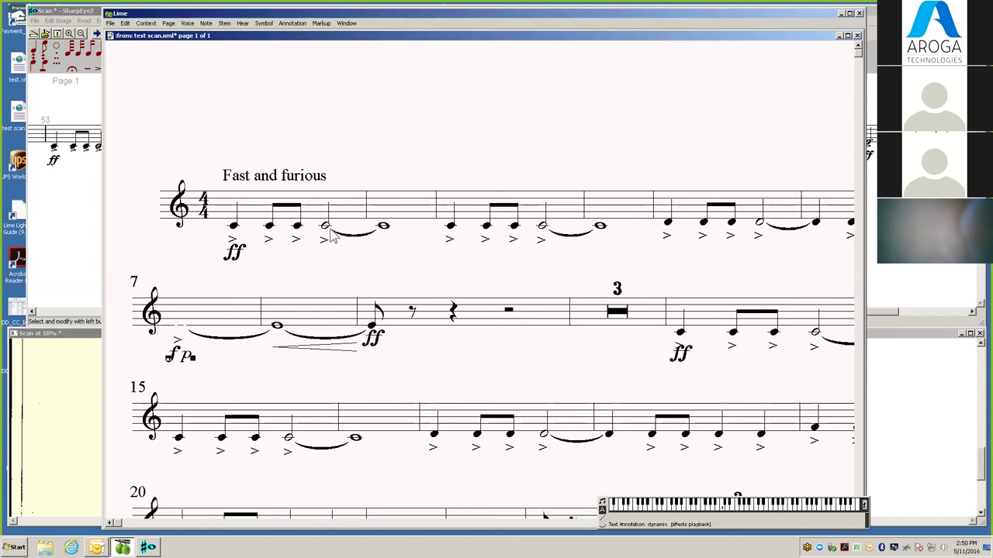
Add the title MEGAFORCE to the piece with the text assistant and move it down to between the page top and first staff.
click(226, 227)
click(321, 24)
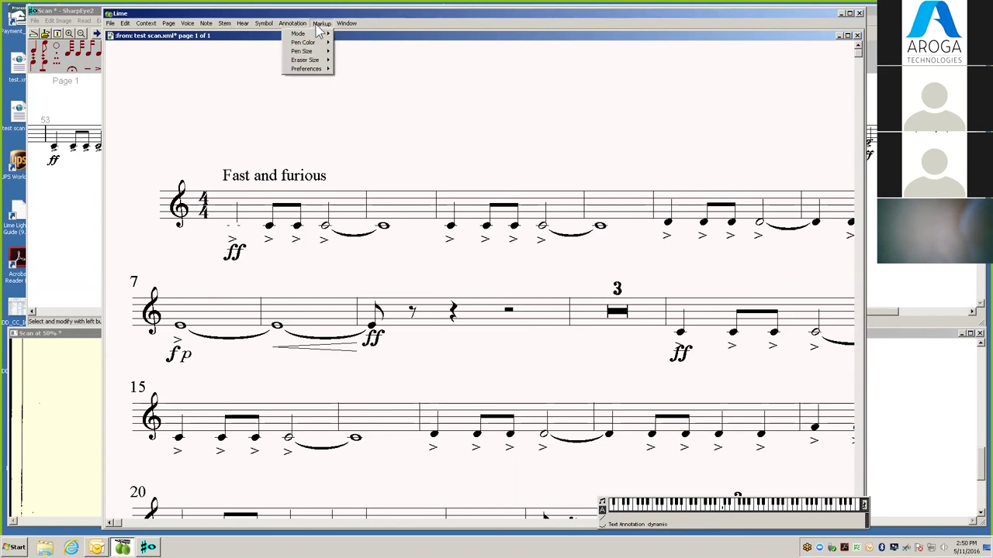
mouse_move(298, 28)
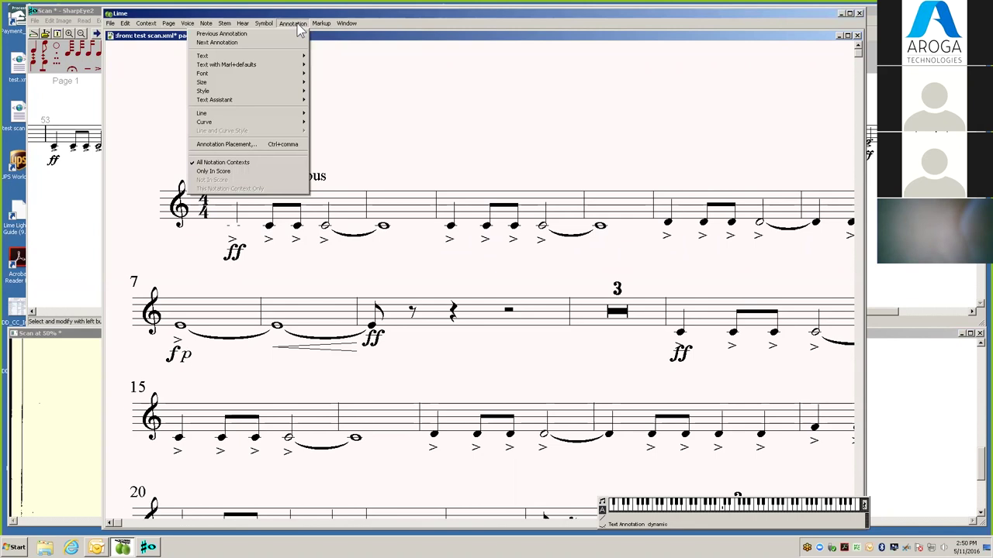
mouse_move(298, 56)
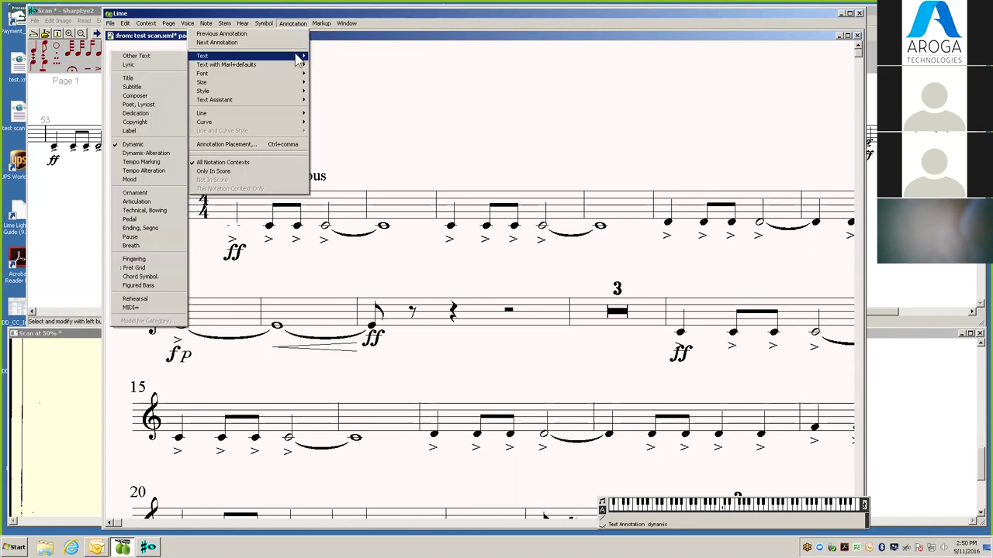
mouse_move(293, 100)
click(166, 105)
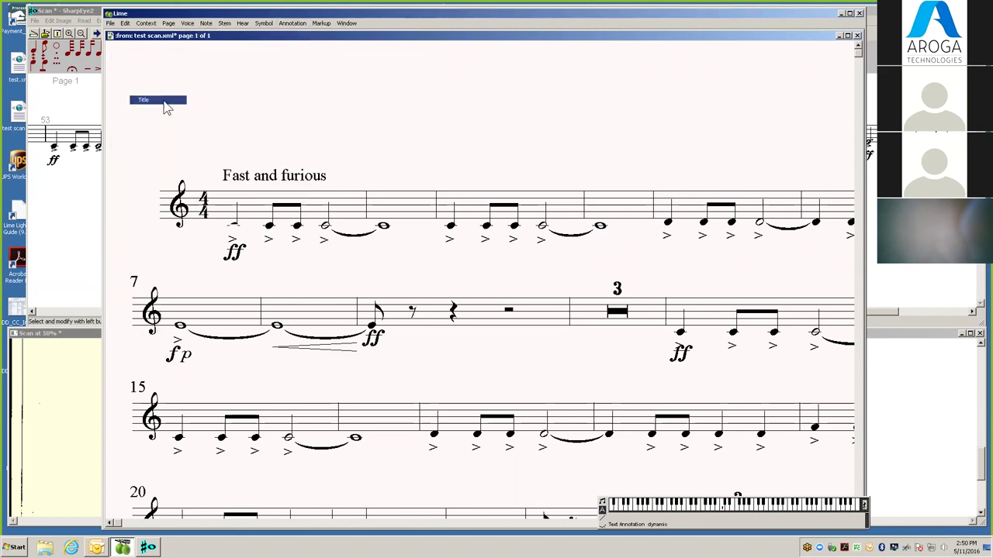
text(MEGAFORCE)
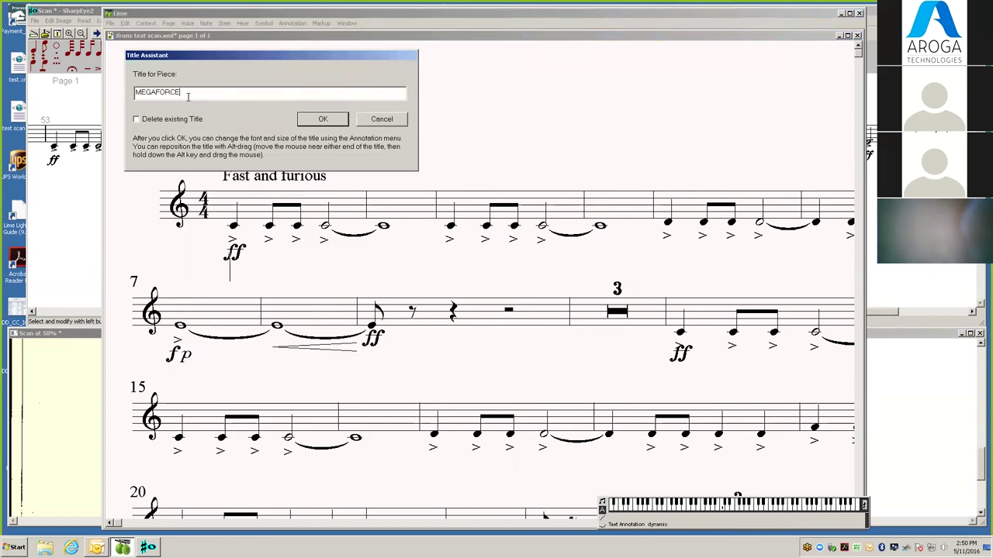
click(322, 119)
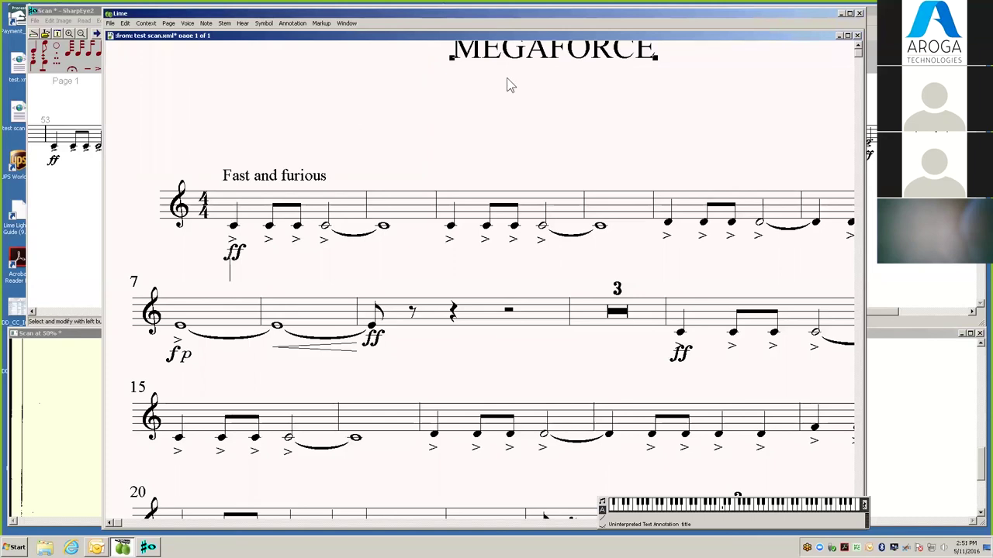
drag(453, 65, 413, 114)
click(645, 137)
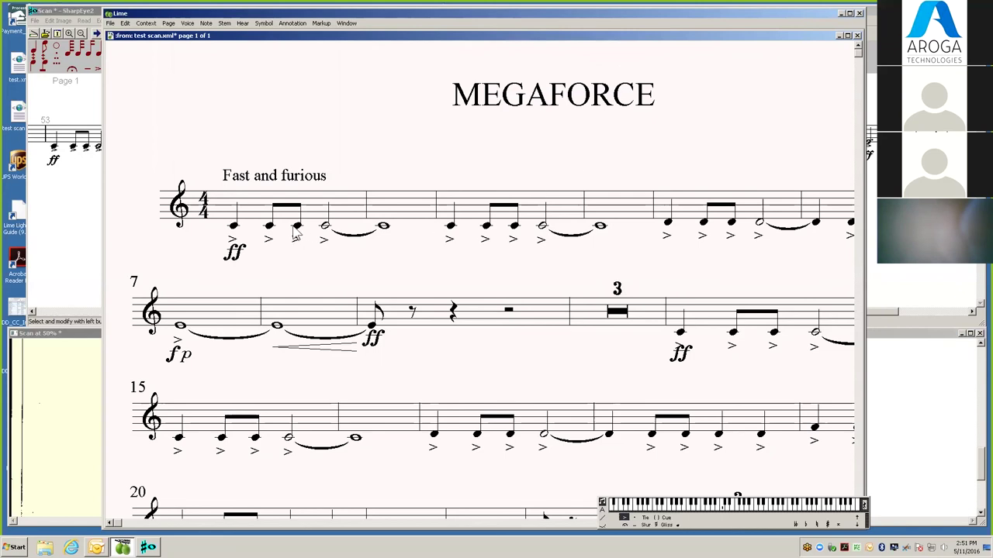
Magnify the score to zoom level 5.
click(125, 23)
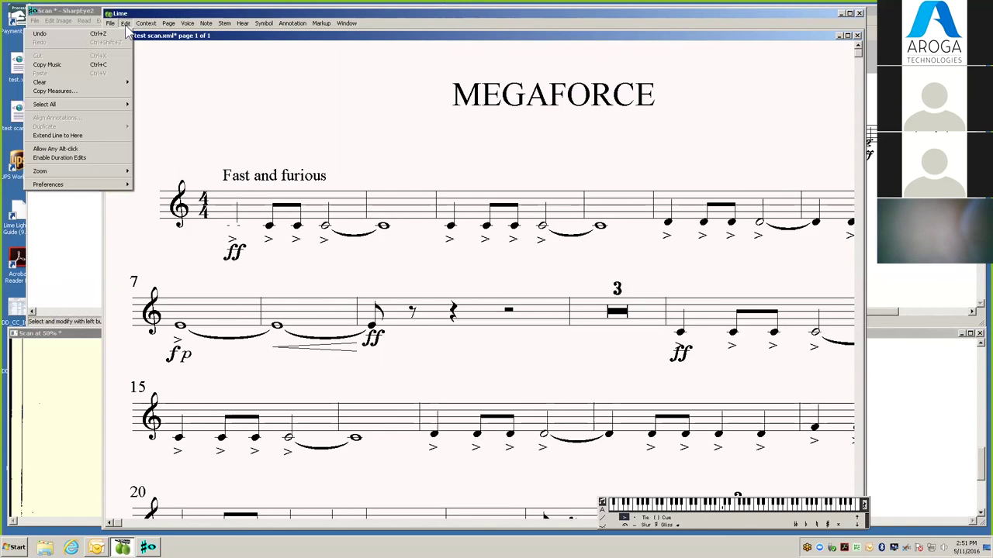
mouse_move(111, 172)
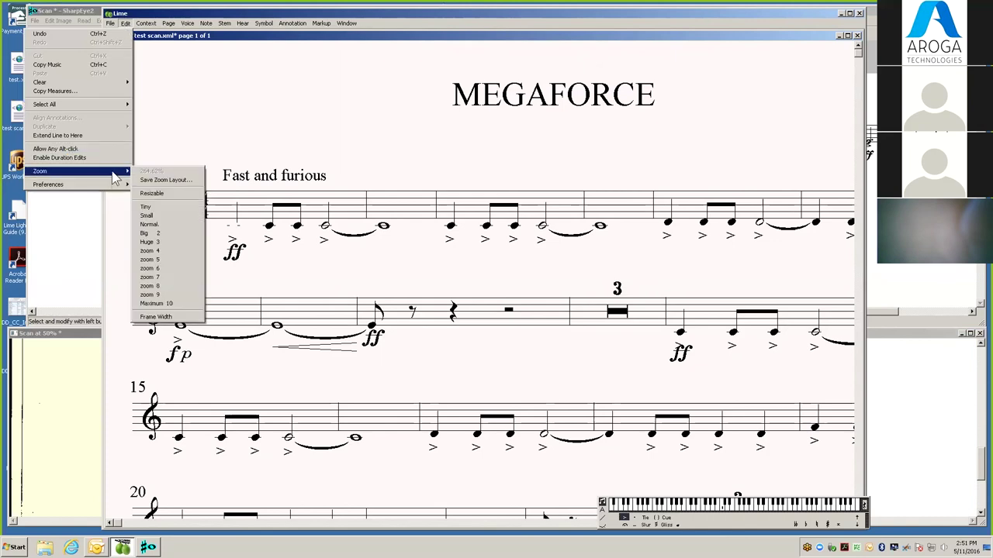
click(168, 259)
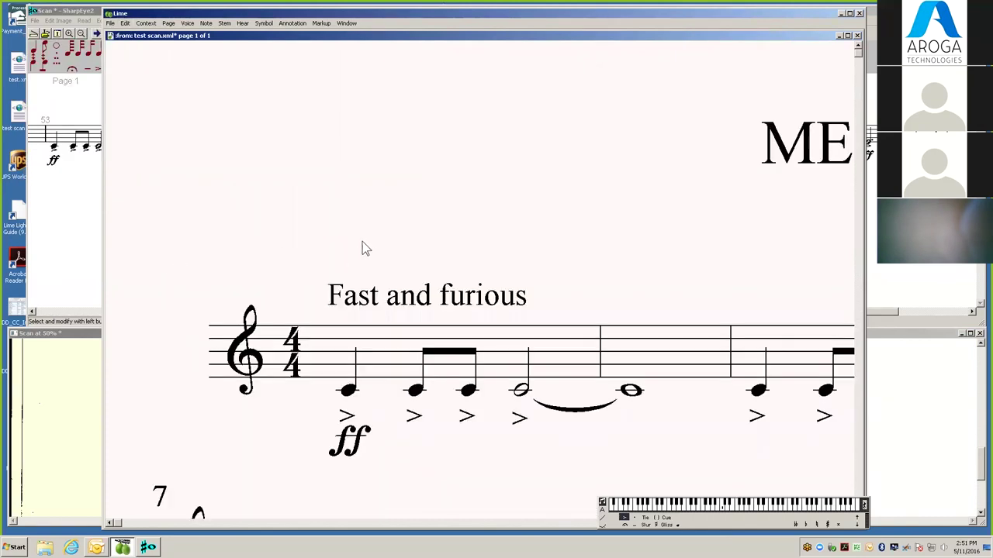
click(124, 24)
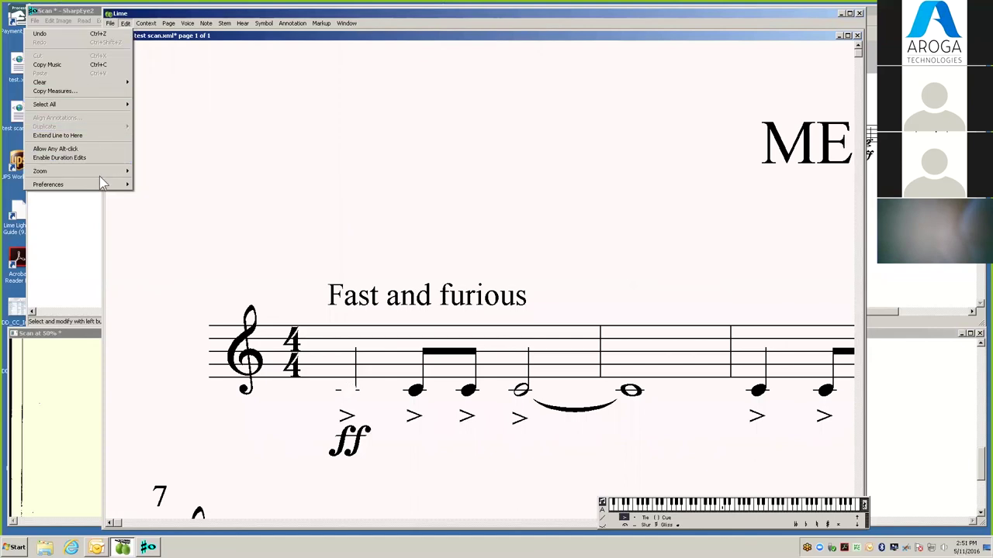
mouse_move(106, 173)
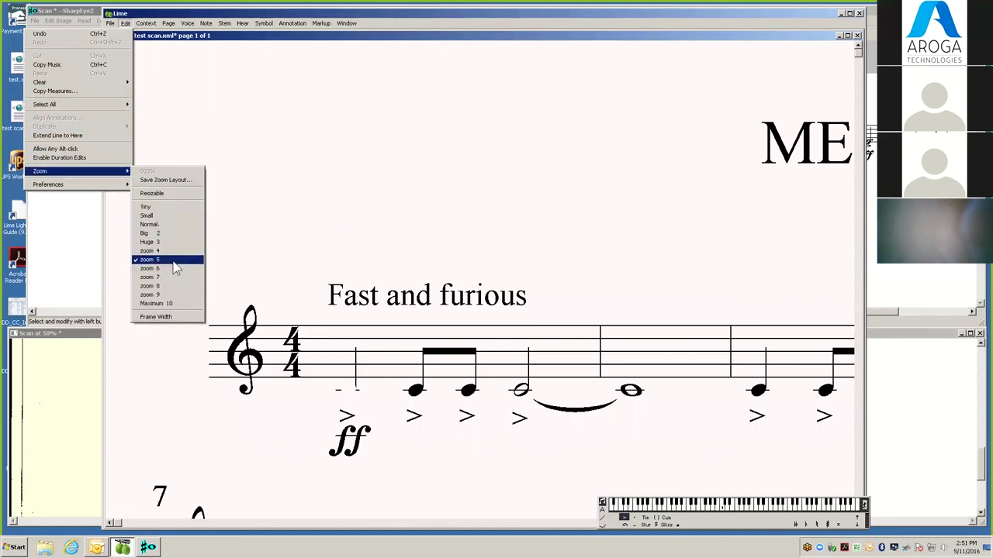
click(307, 187)
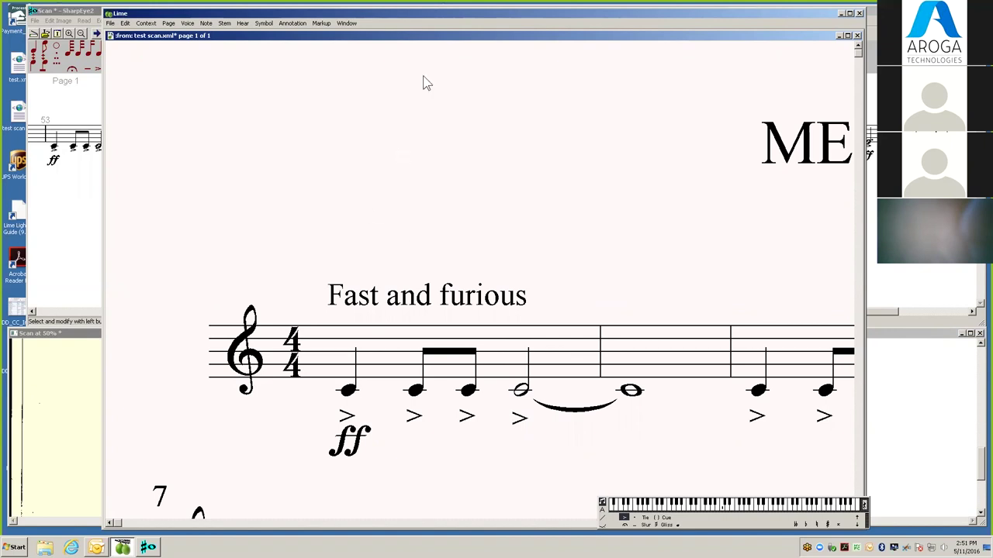
Turn on markup draw mode with a red pen and circle the tied whole note in bar 2.
click(322, 23)
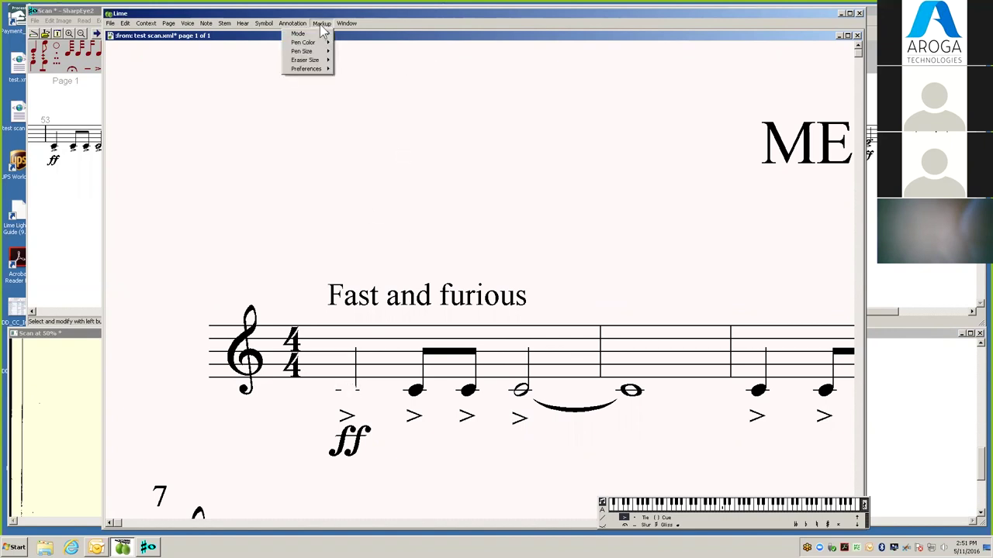
mouse_move(314, 35)
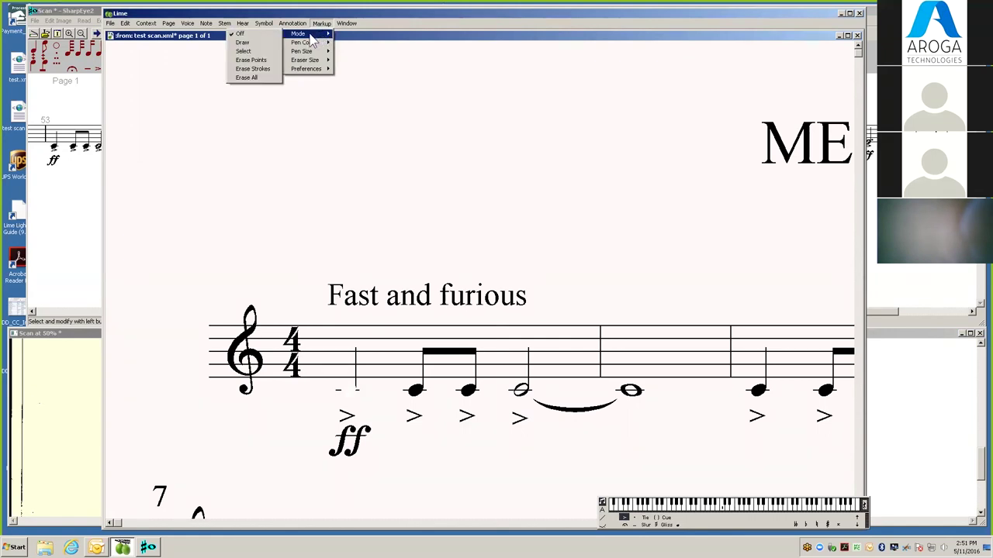
click(256, 43)
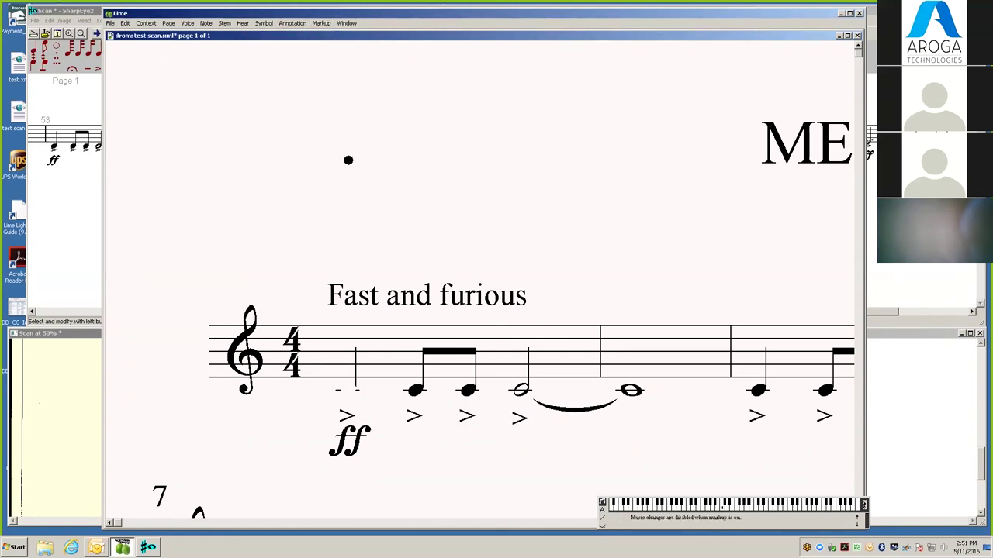
click(321, 24)
mouse_move(317, 44)
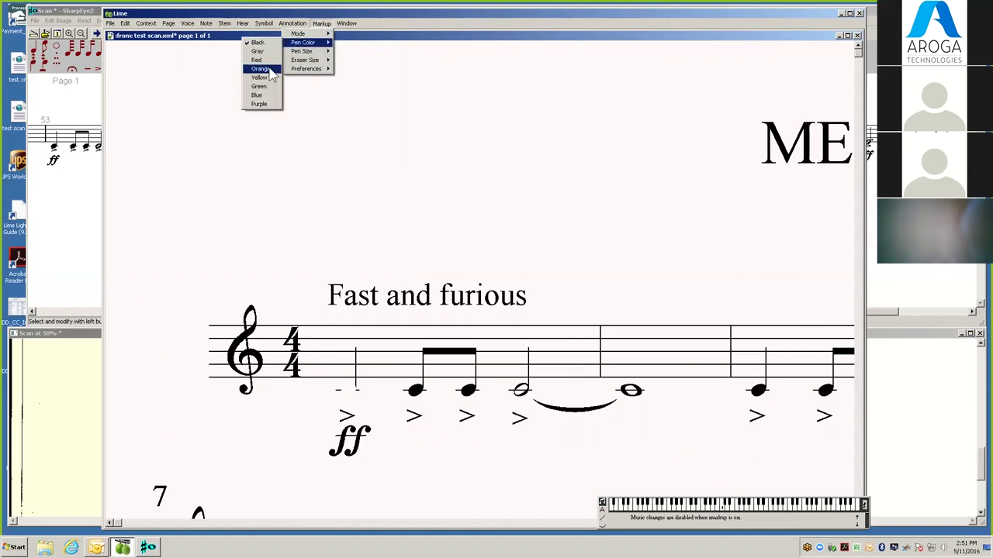
click(262, 59)
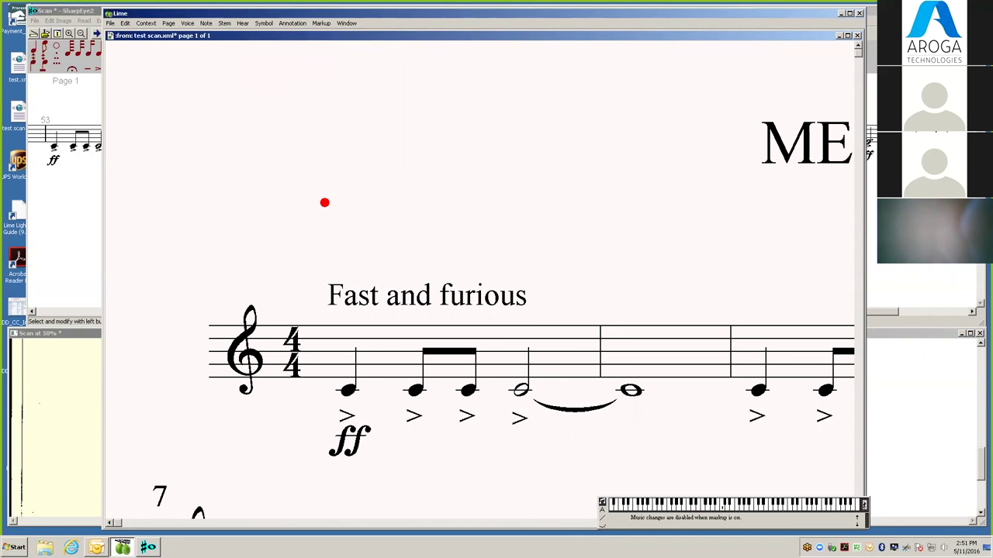
mouse_move(624, 286)
mouse_down()
mouse_move(575, 394)
mouse_move(707, 380)
mouse_move(653, 281)
mouse_move(628, 285)
mouse_up()
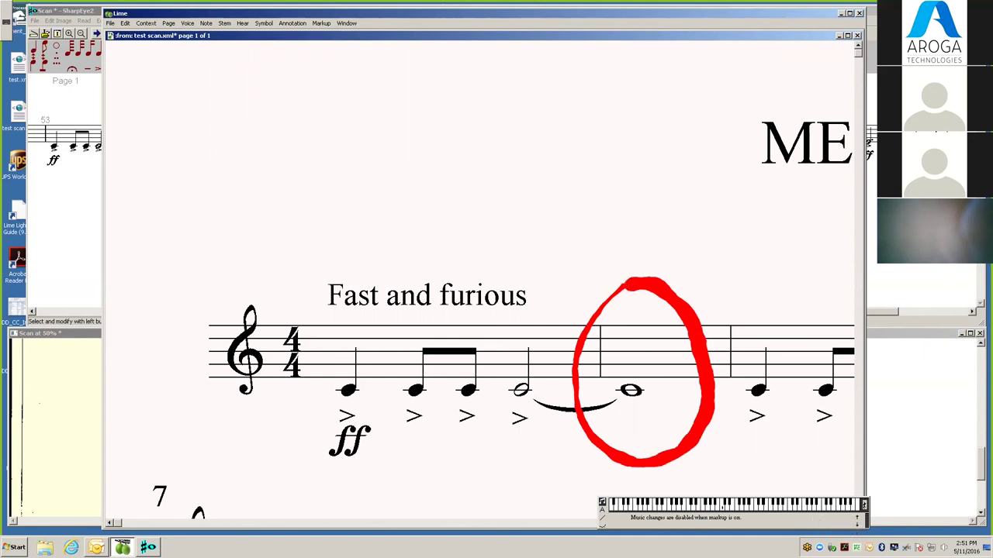
Draw a red check mark above the whole note in bar 4 and switch markup mode off.
scroll(377, 488, right, 5)
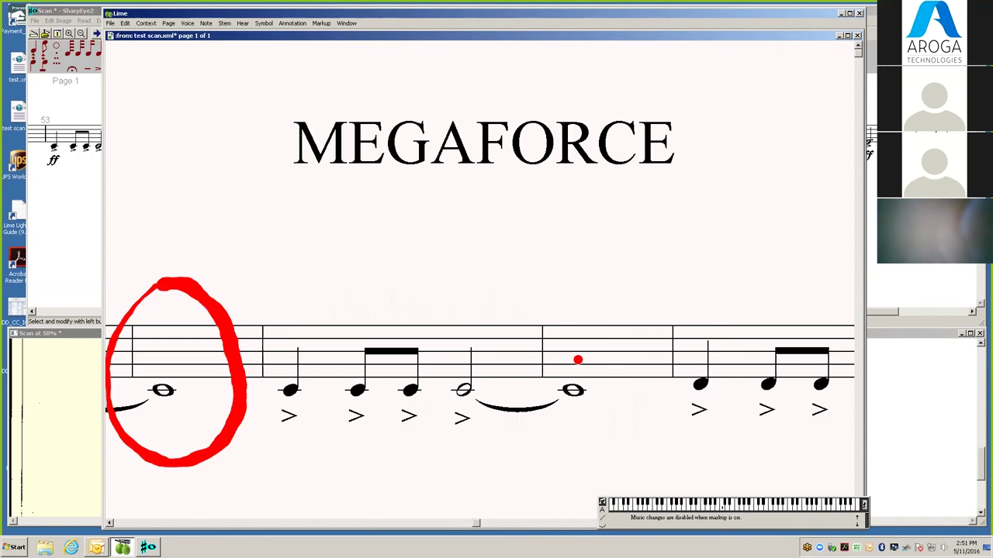
mouse_move(558, 299)
mouse_down()
mouse_move(574, 319)
mouse_move(603, 303)
mouse_up()
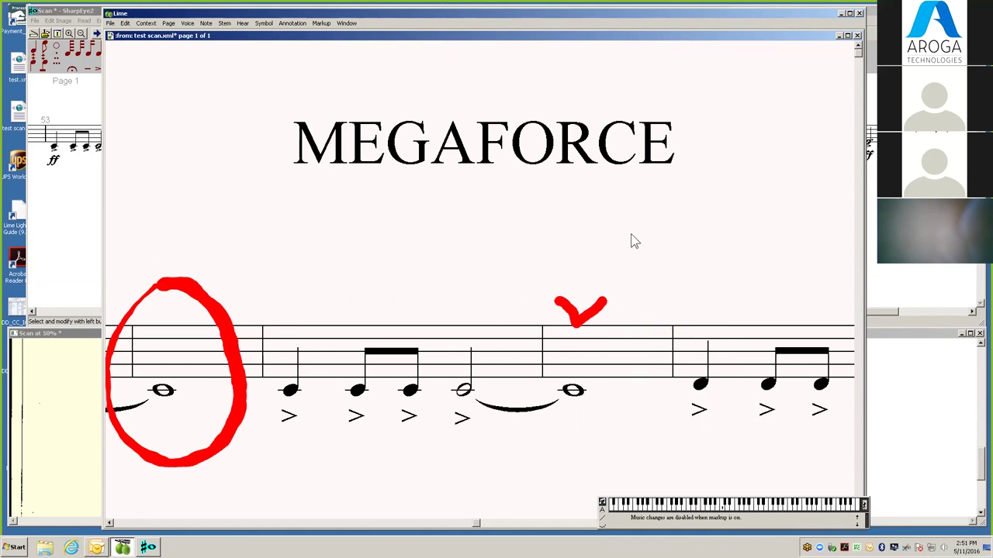
click(321, 23)
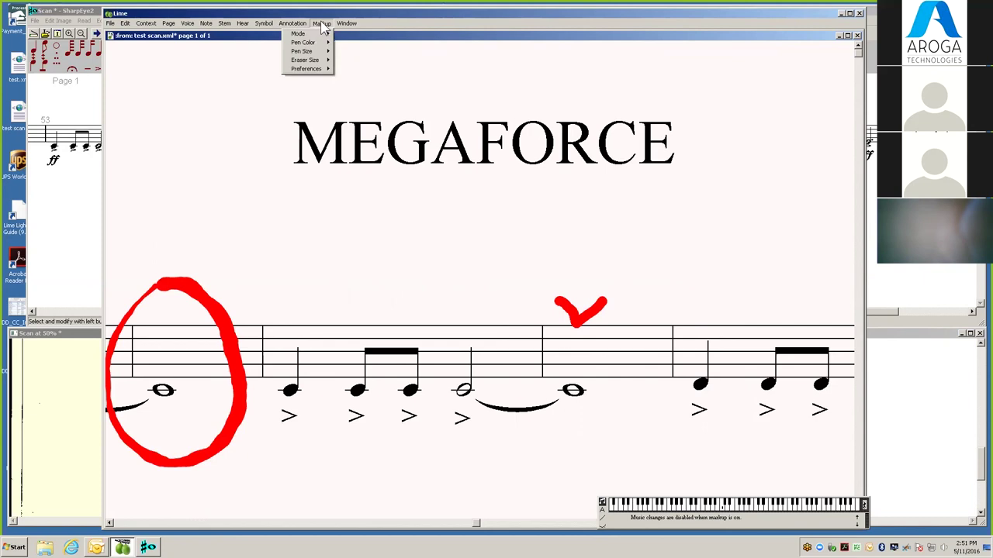
mouse_move(327, 35)
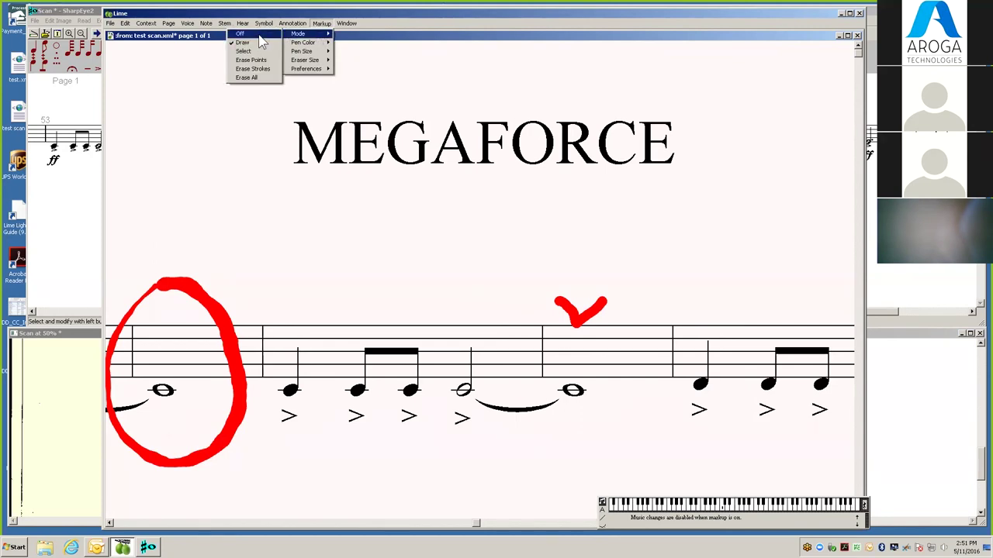
click(260, 35)
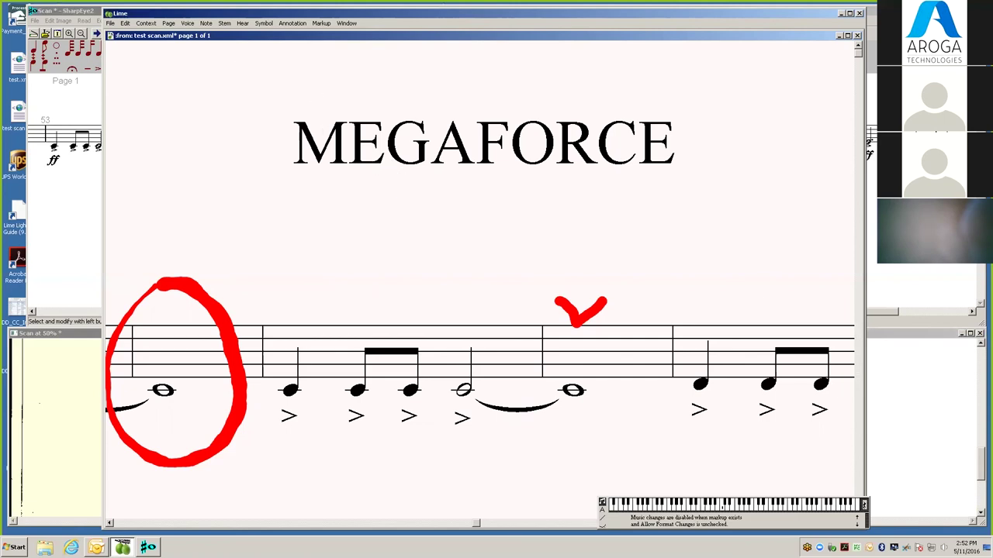
Lower the computer's speaker volume slightly.
click(944, 547)
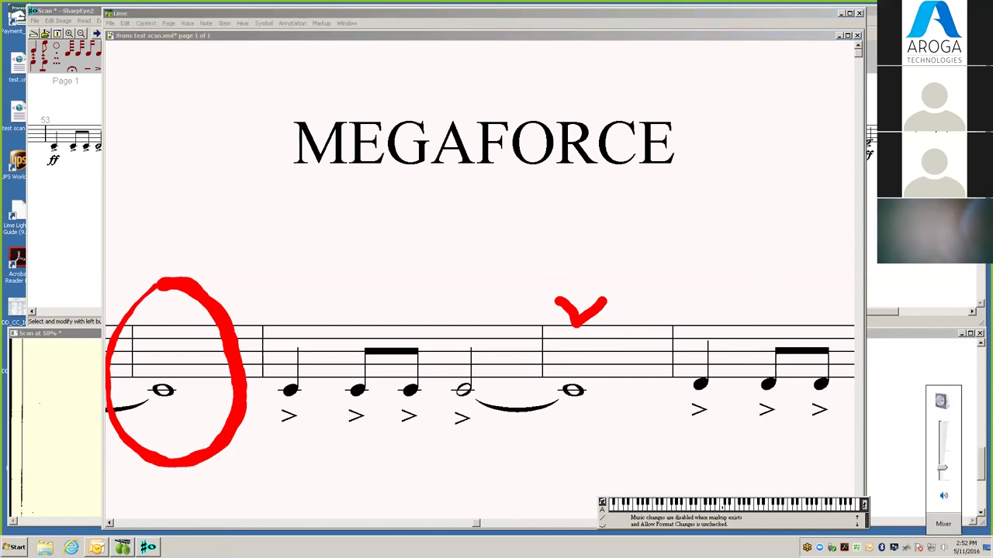
drag(942, 468, 942, 473)
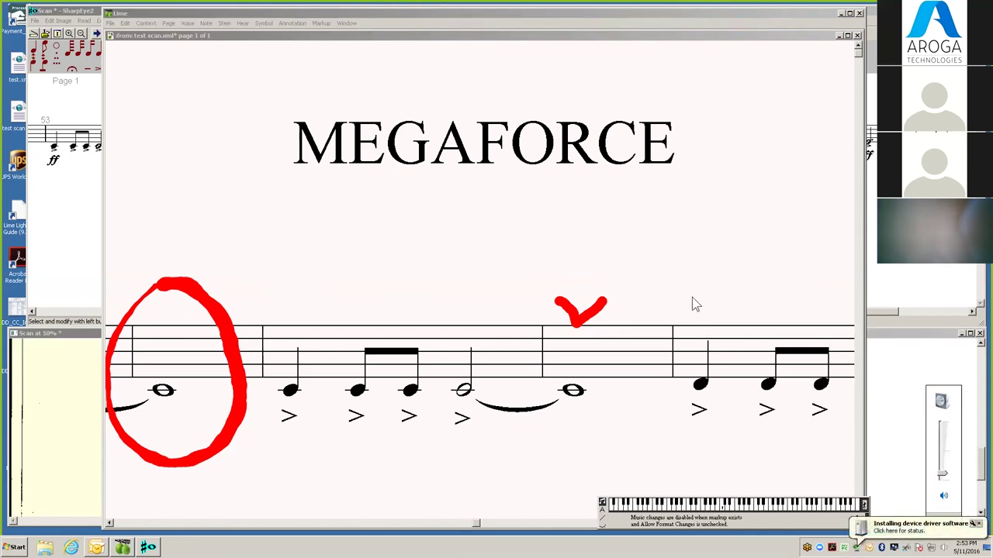
Import the MusicXML file [Free-scores.com]_franck-cesar-panis-angelicus-19341.xml from the Webinar folder on Removable Disk (F:), accepting the default import options.
click(111, 23)
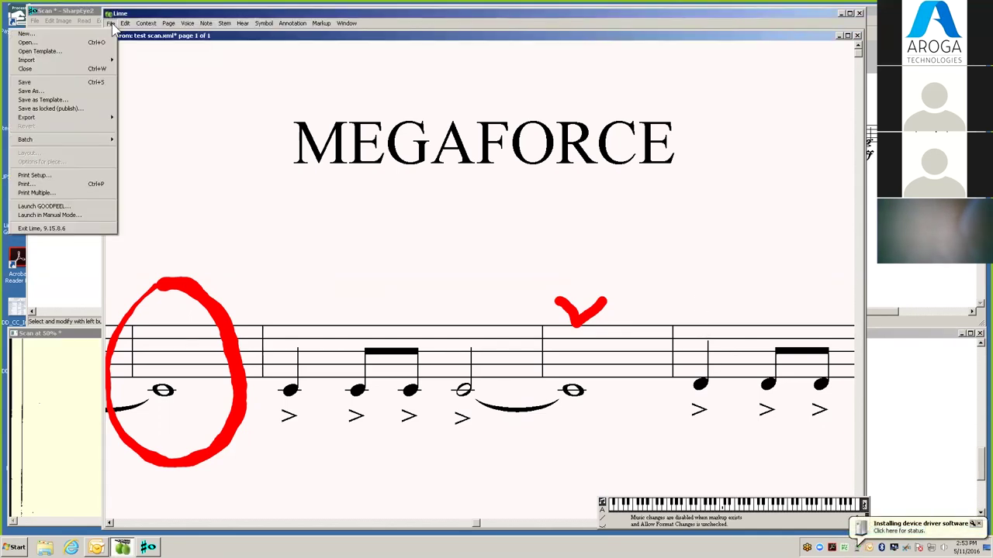
mouse_move(109, 61)
click(138, 67)
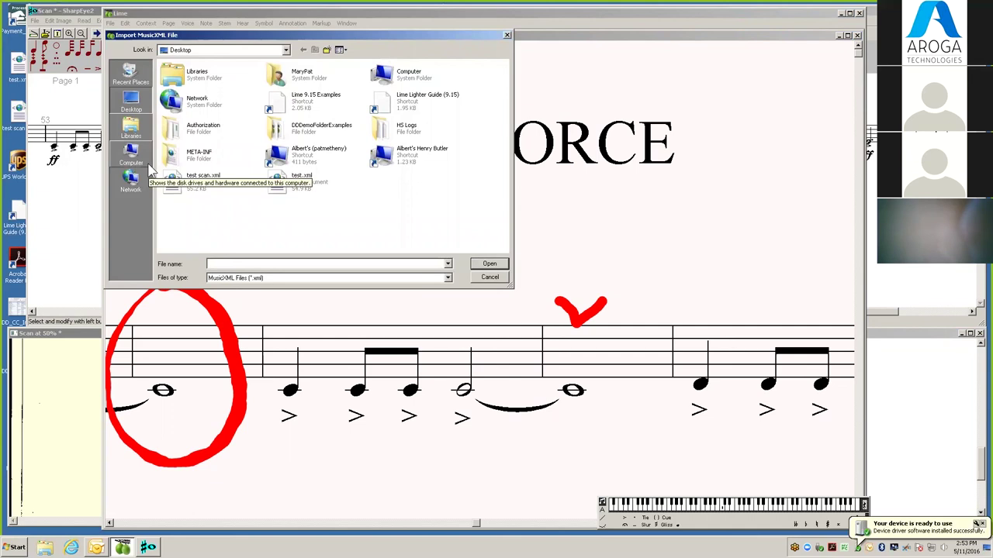
click(131, 131)
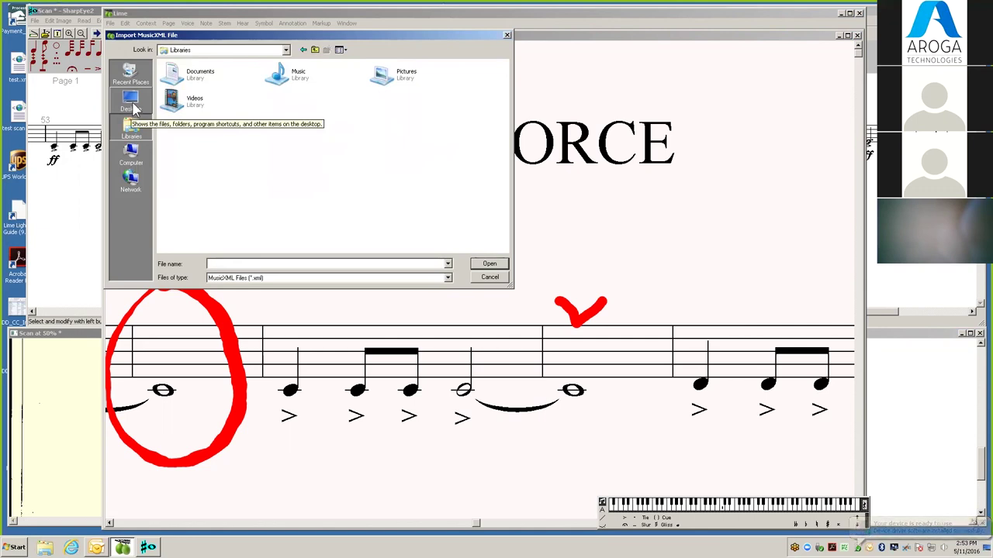
click(132, 159)
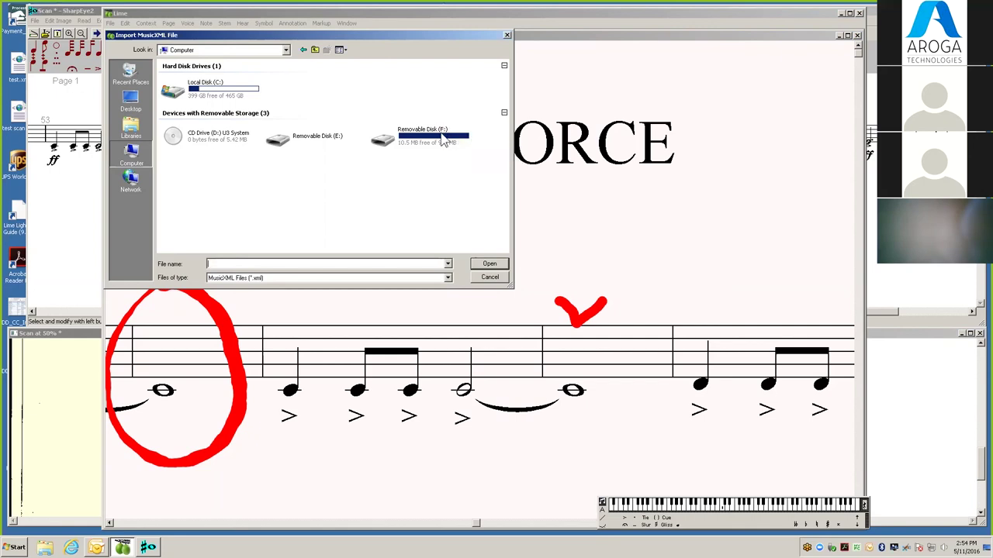
double_click(441, 138)
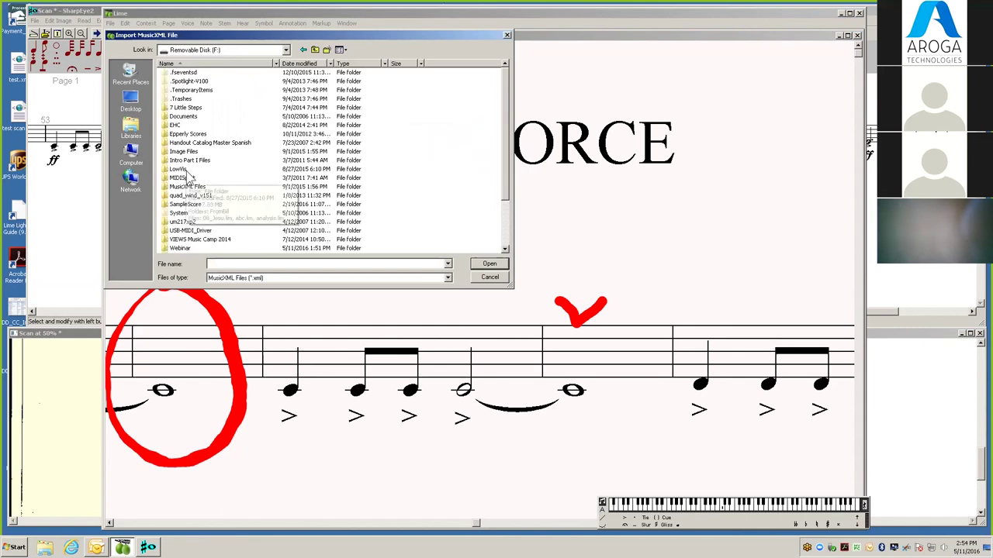
double_click(181, 249)
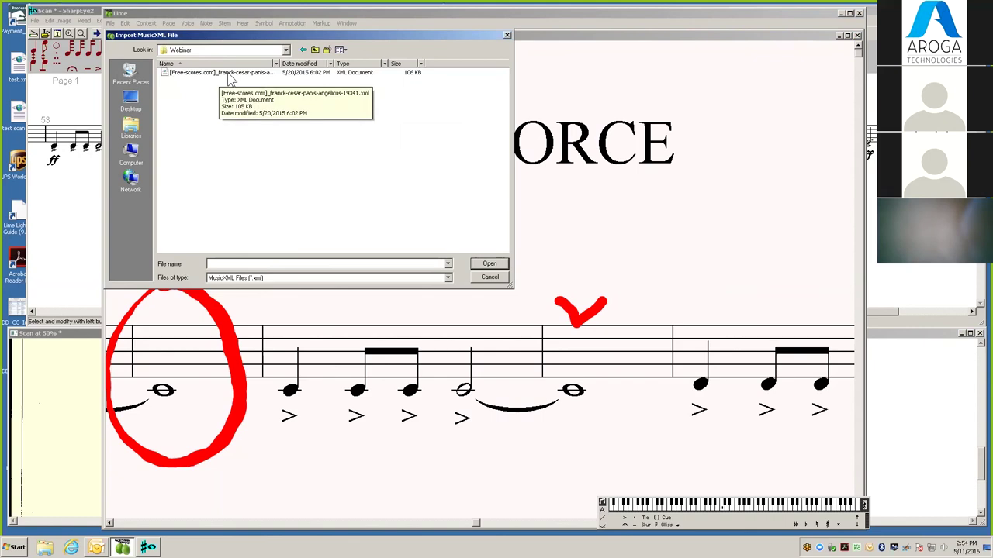
double_click(227, 72)
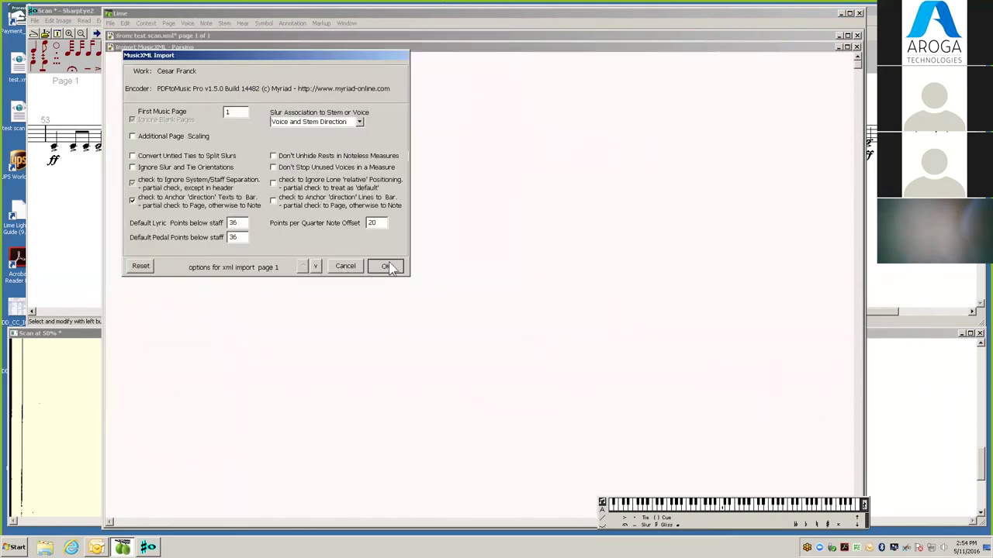
click(392, 266)
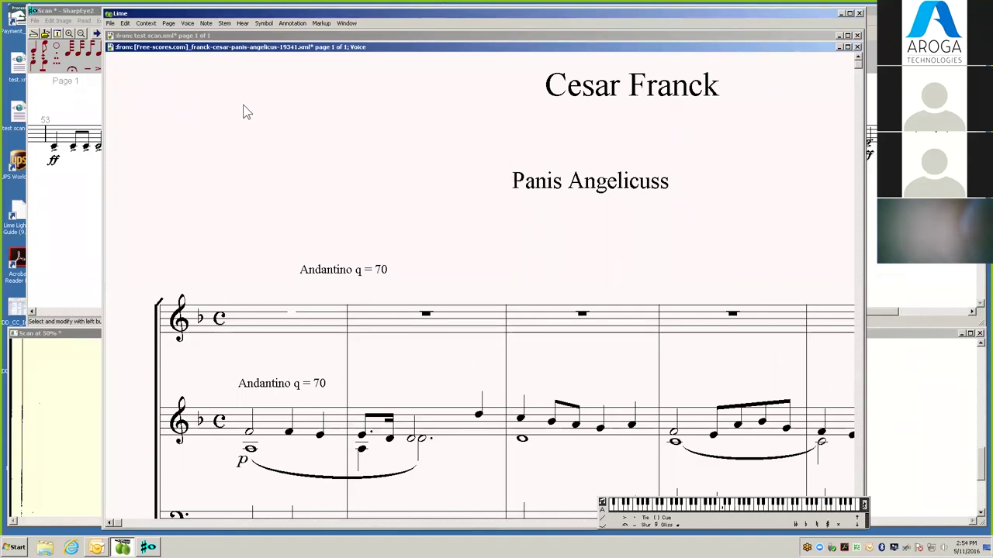
scroll(852, 73, down, 1)
scroll(852, 73, down, 3)
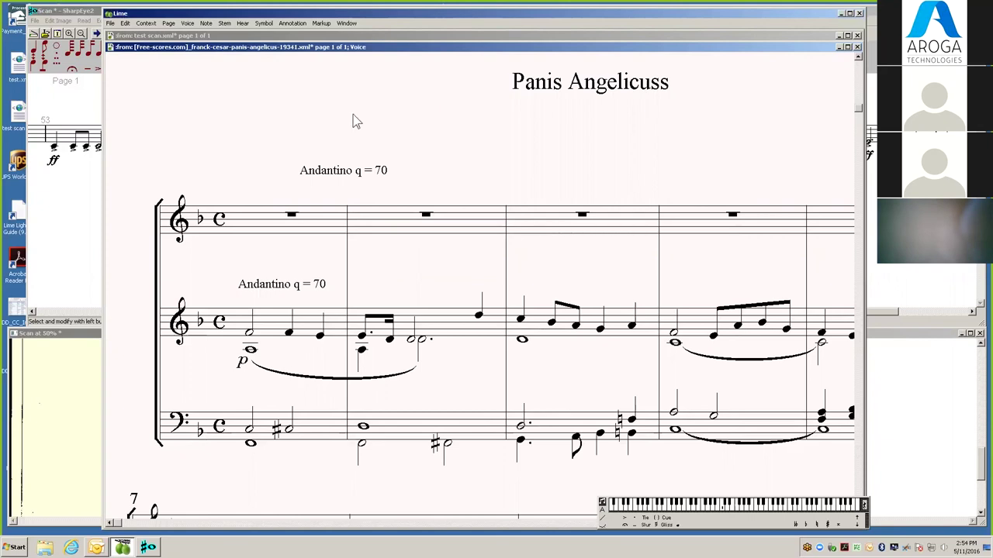
click(128, 24)
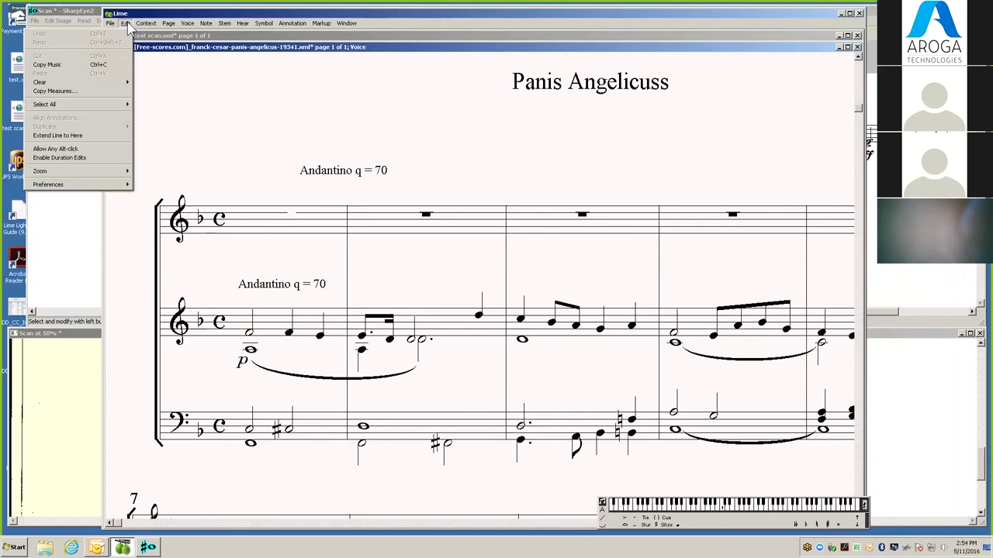
mouse_move(115, 189)
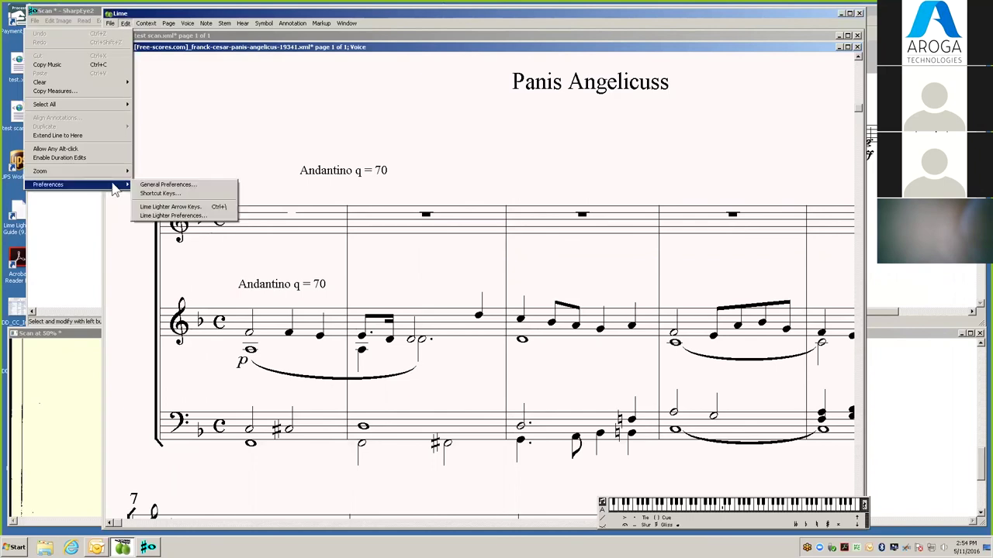
click(170, 207)
click(207, 166)
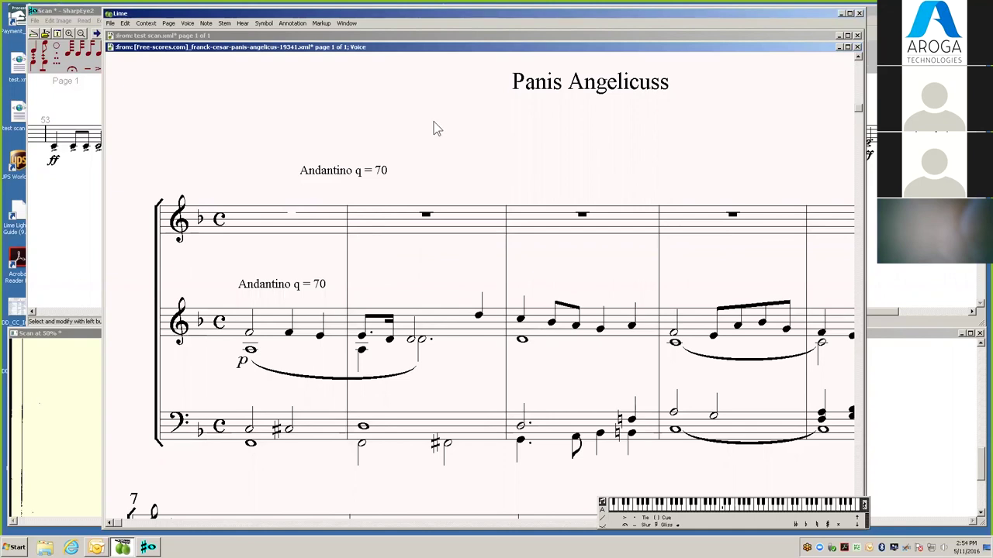
Set the music window appearance to Black on Yellowy in the general preferences.
click(124, 24)
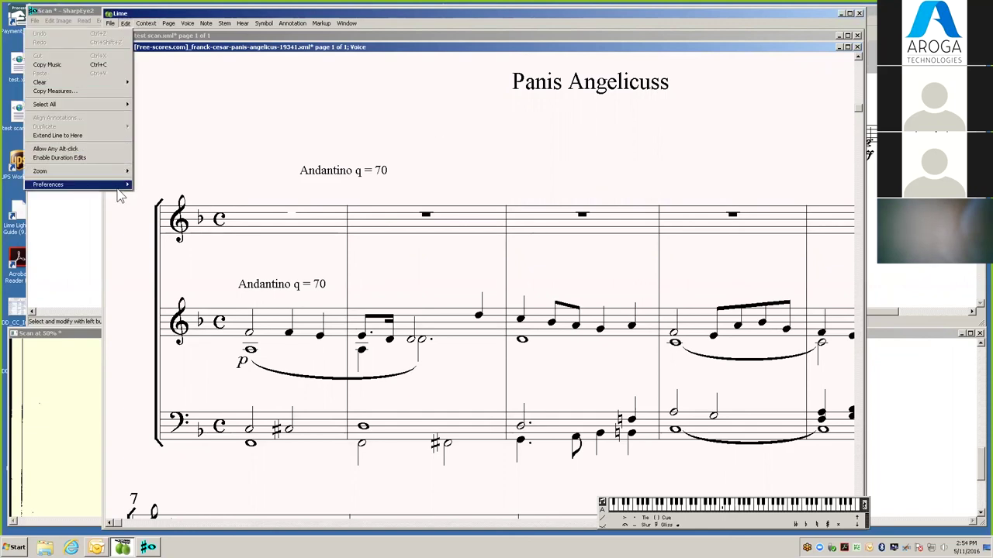
mouse_move(118, 187)
click(152, 185)
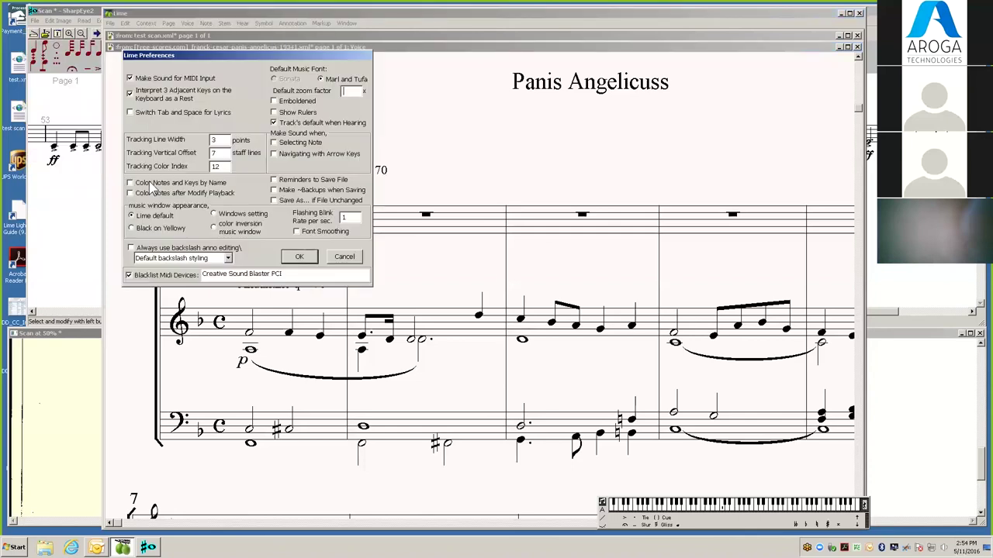
click(162, 228)
click(299, 257)
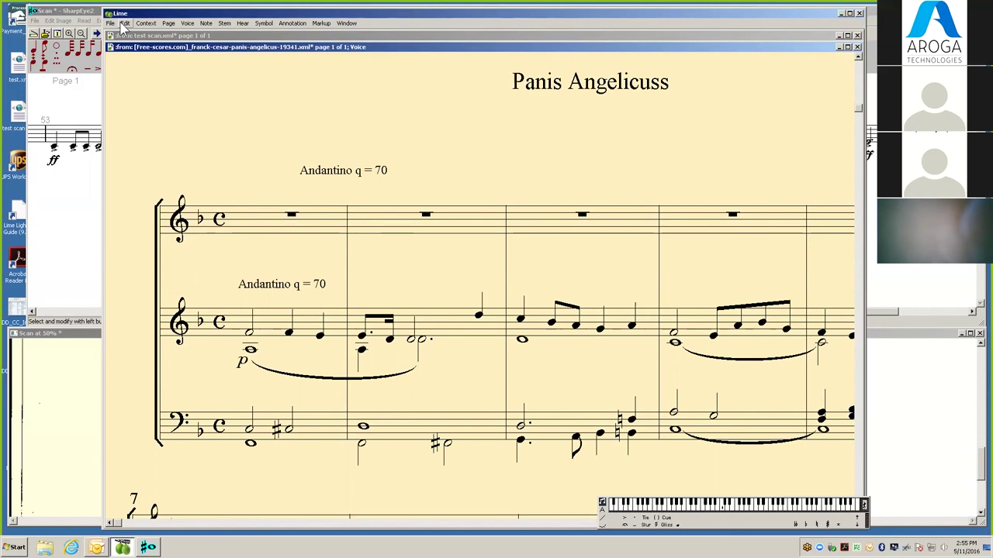
Run the Panis Angelicus score full screen with automatic scrolling up to about bar 8 and exit.
key(F11)
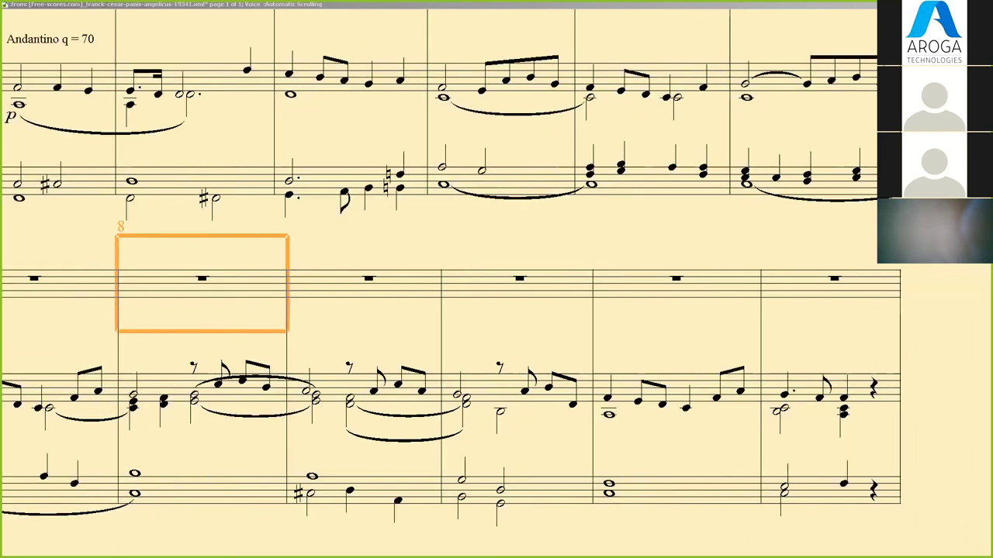
key(Escape)
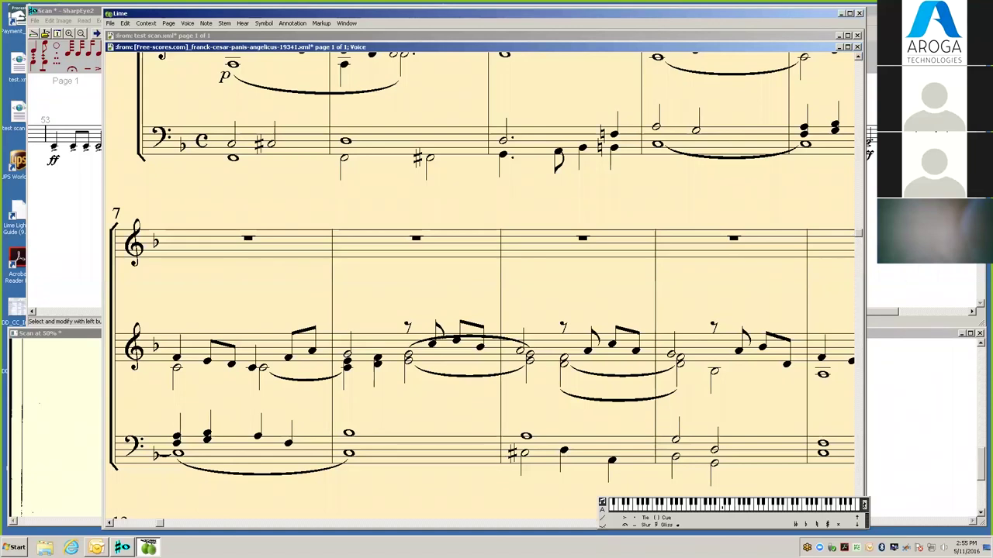
Use Go To Bar to return to the first bar of the score and jump to bar 8.
click(943, 547)
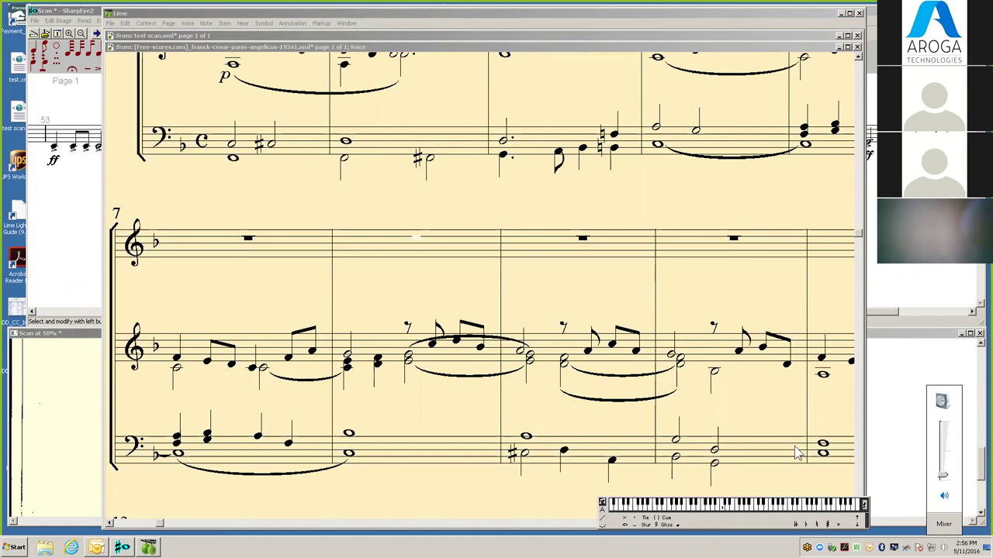
key(ctrl+g)
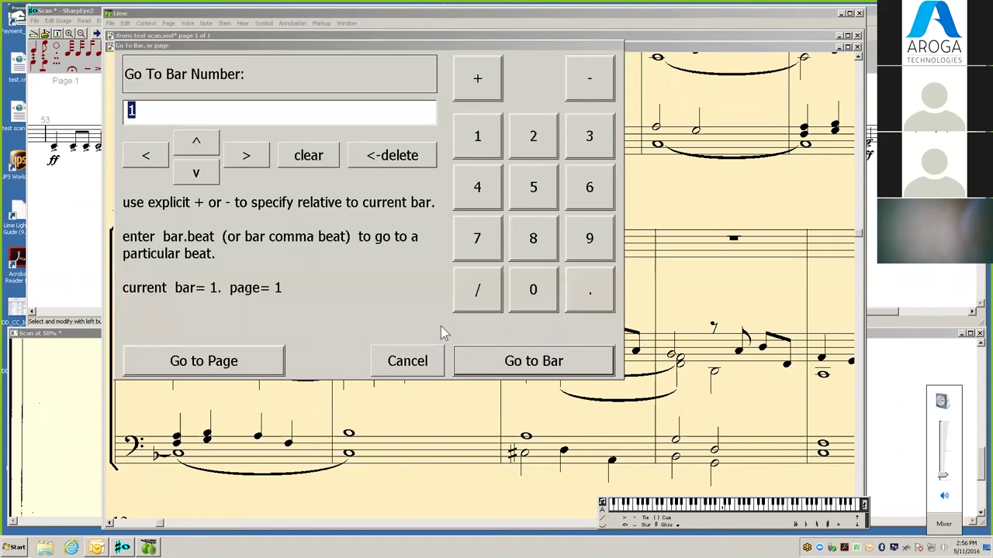
click(522, 293)
click(543, 362)
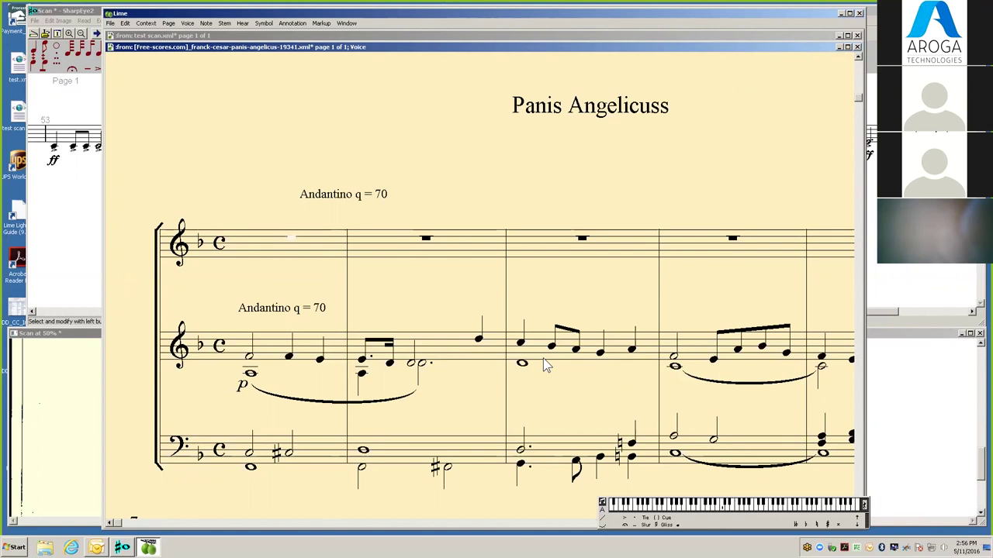
key(ctrl+g)
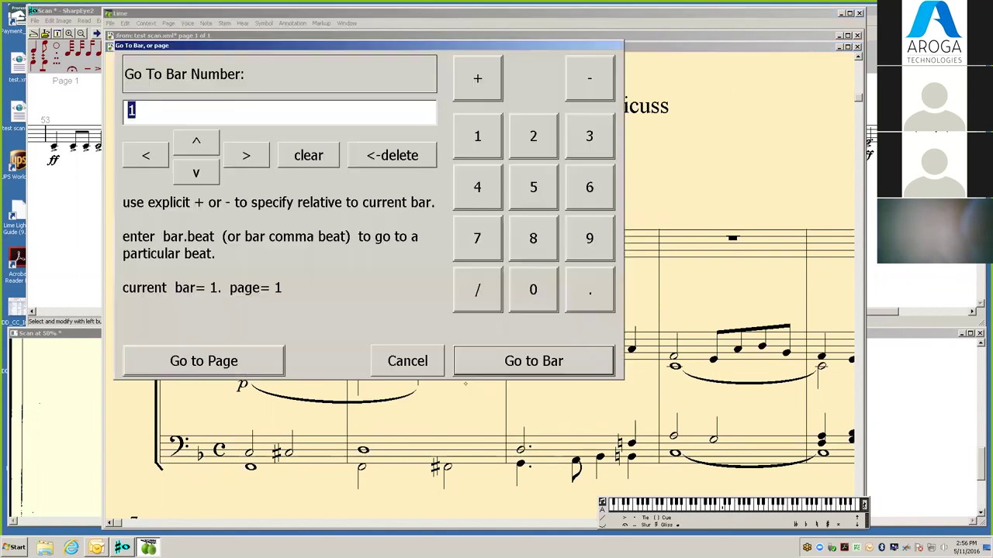
text(8)
click(543, 358)
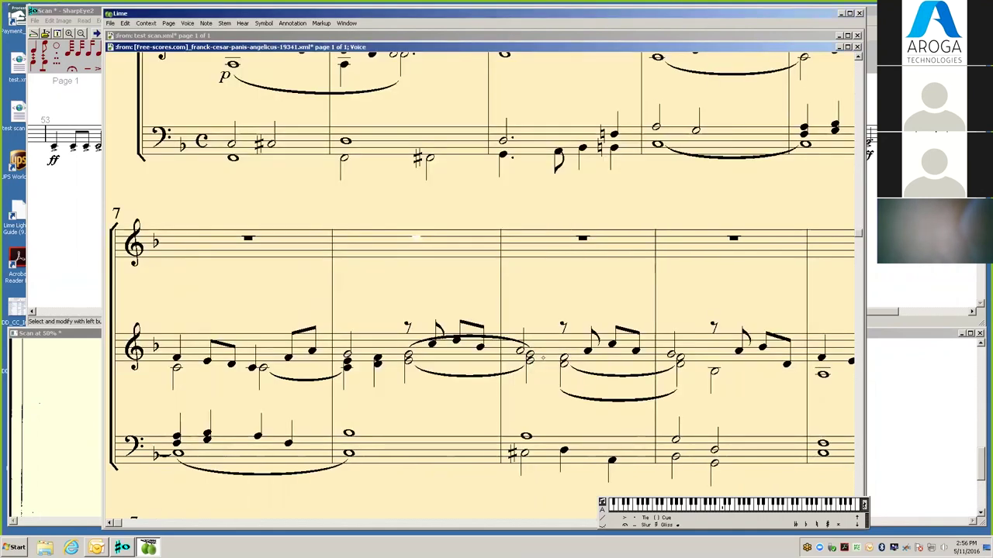
Use Go To Bar to return to the opening bar of the Panis Angelicus score.
key(ctrl+g)
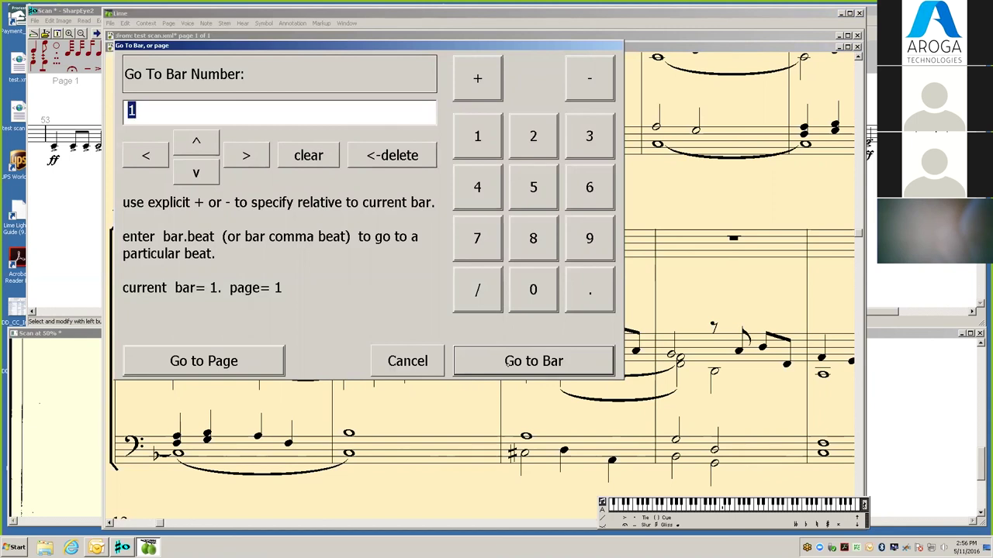
click(533, 289)
click(533, 360)
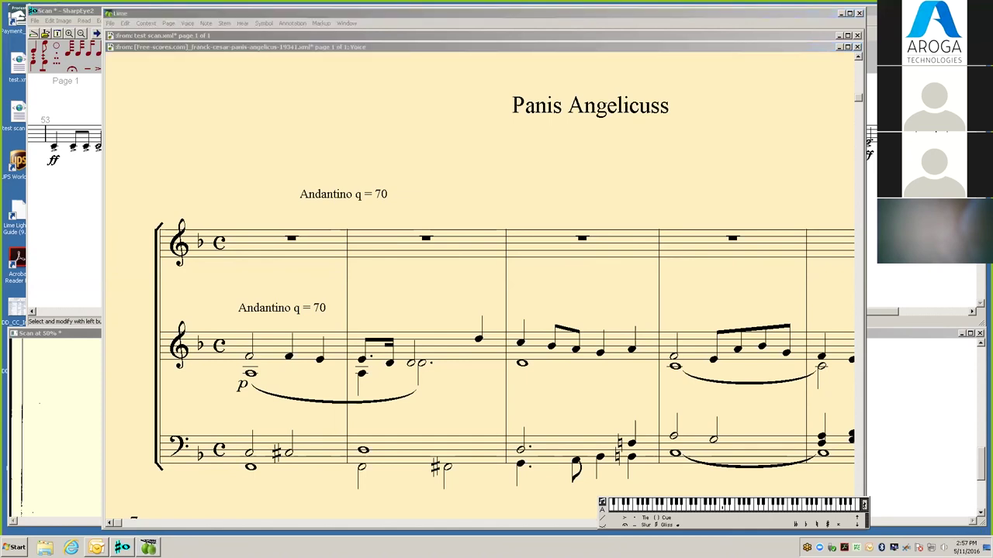
Raise the computer's speaker volume to 50.
click(942, 546)
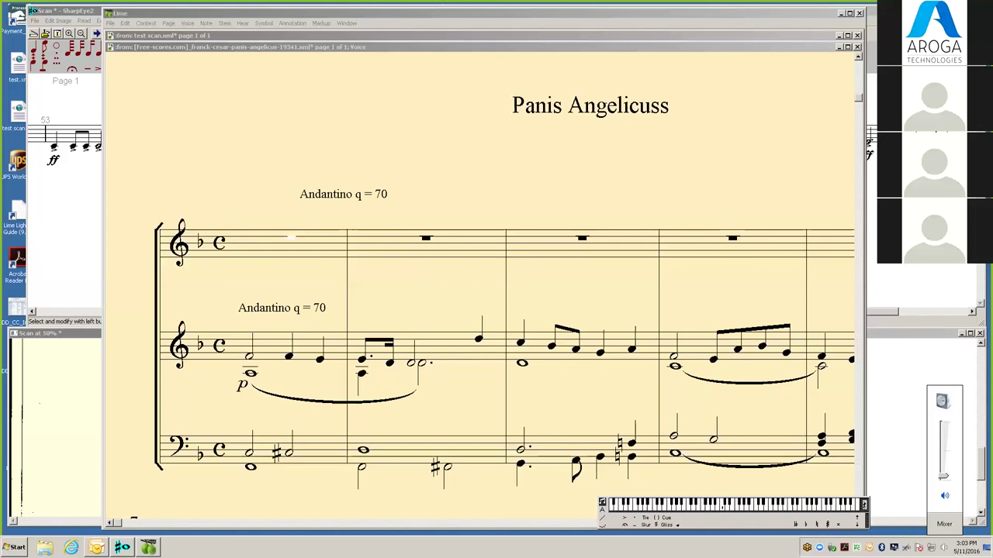
drag(940, 476, 932, 451)
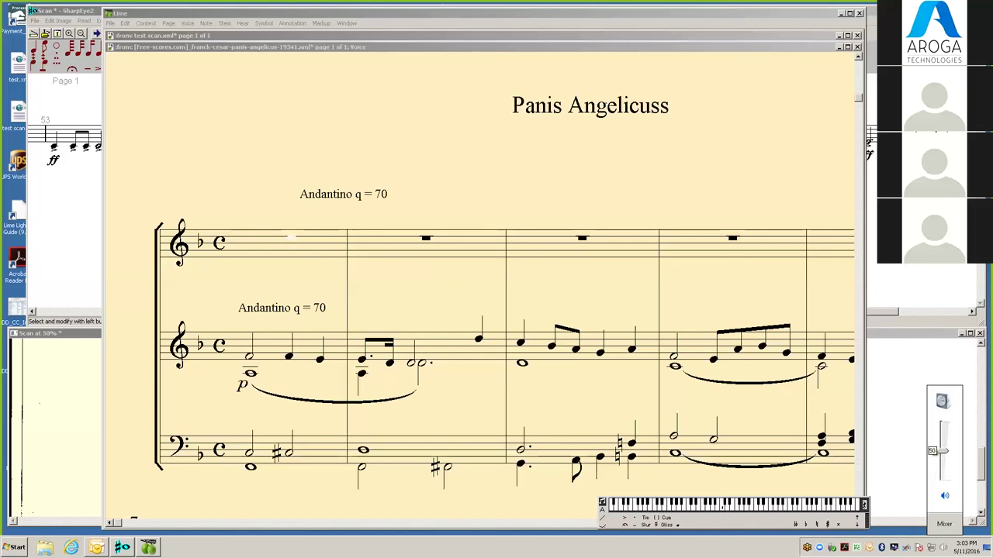
drag(932, 450, 932, 451)
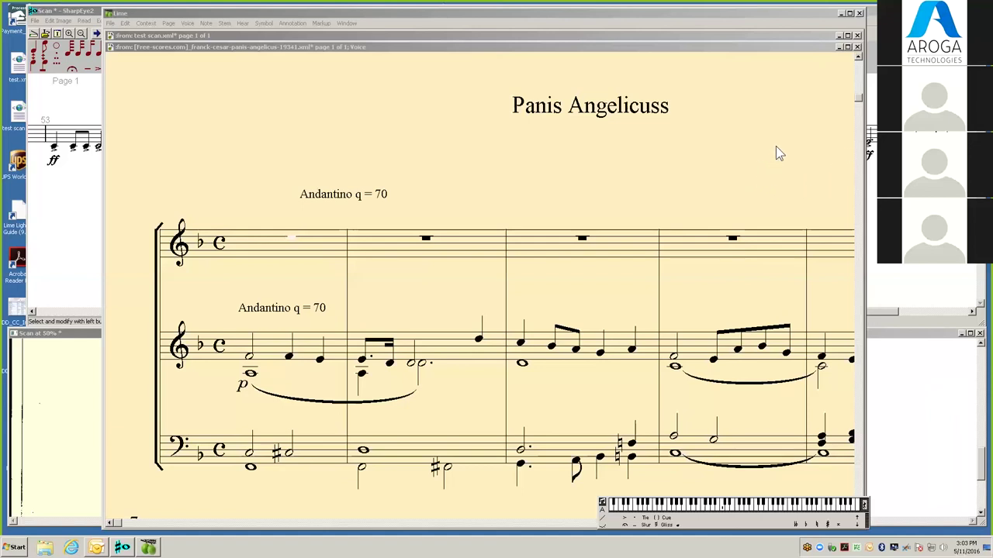
click(828, 17)
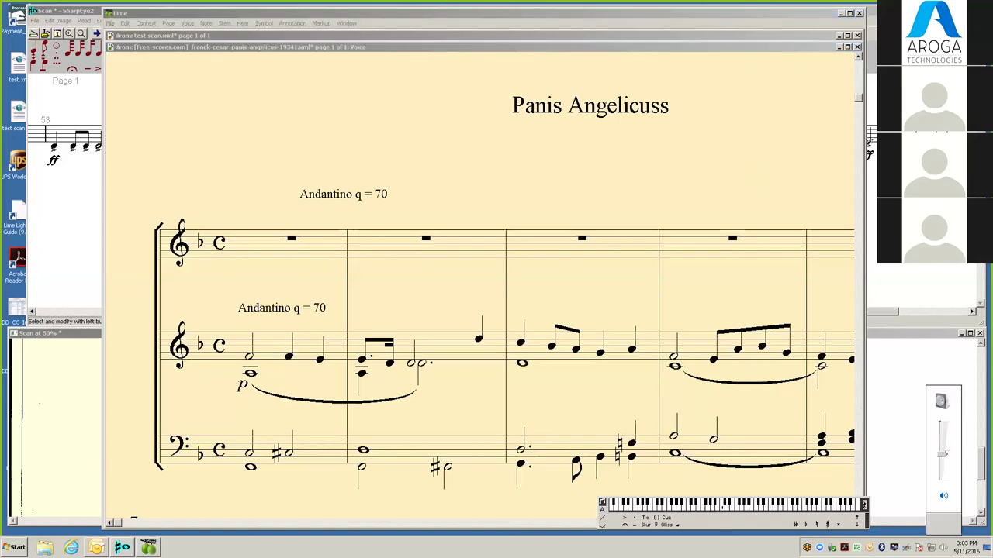
Readjust the computer's speaker volume to 34% and close the volume control.
scroll(943, 456, down, 1)
drag(939, 458, 941, 476)
key(Up)
key(Up)
key(Up)
key(Up)
key(Up)
key(Up)
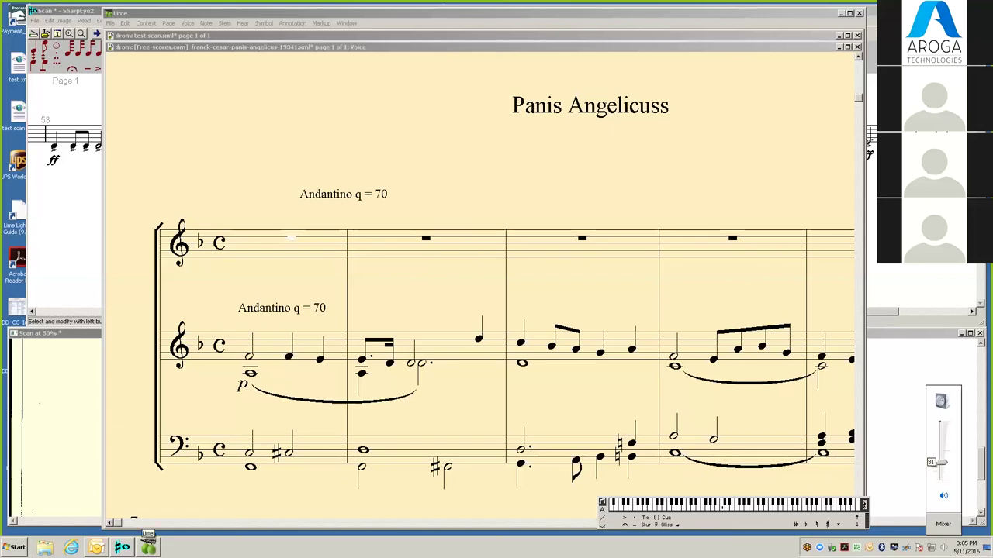
key(Up)
key(Up)
key(Up)
click(526, 183)
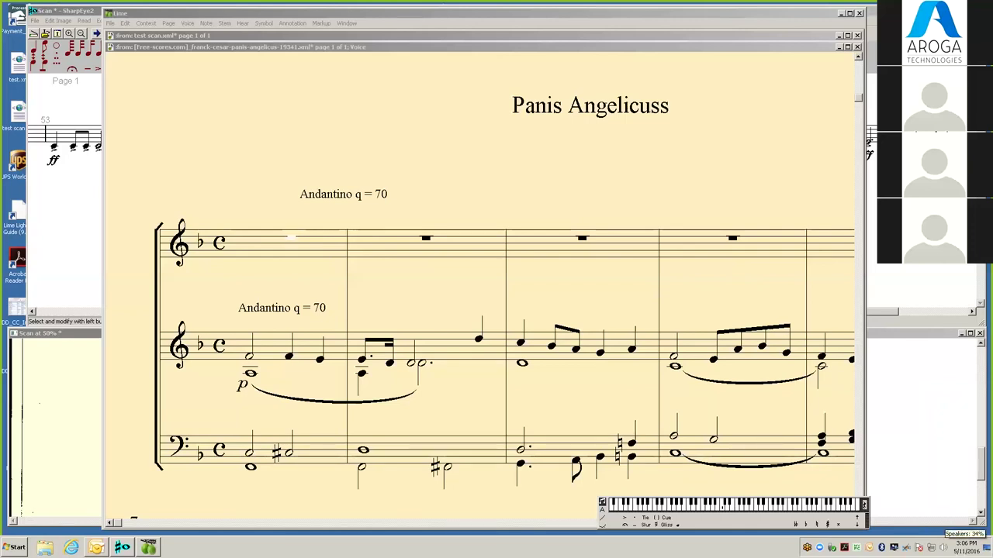
Fine-tune the computer's speaker volume up and down, leaving it at a low level.
click(943, 548)
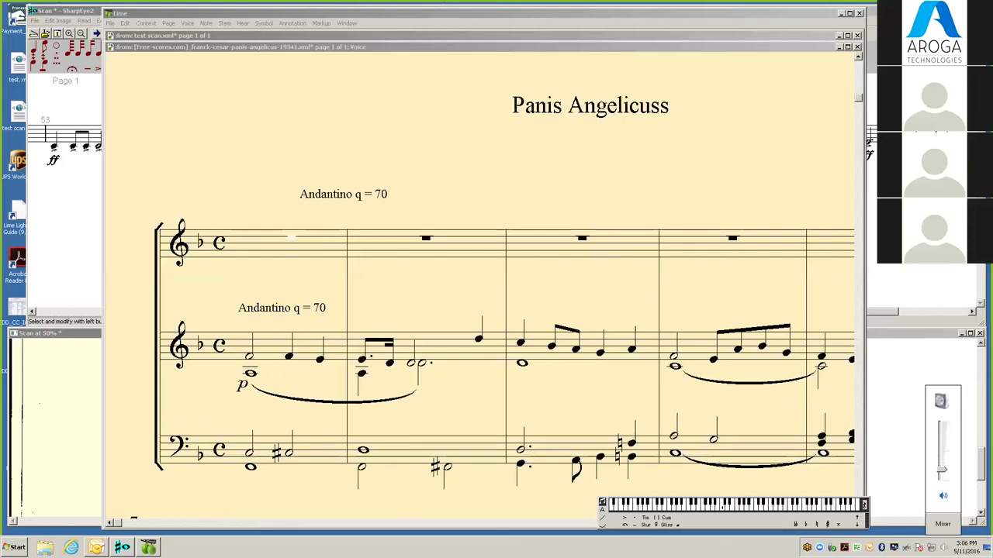
drag(942, 470, 941, 473)
scroll(942, 469, up, 3)
scroll(942, 465, up, 1)
scroll(942, 463, up, 1)
scroll(942, 462, up, 1)
mouse_move(941, 463)
mouse_down()
mouse_move(941, 452)
mouse_move(941, 472)
mouse_up()
key(Delete)
drag(942, 473, 942, 456)
drag(942, 456, 941, 468)
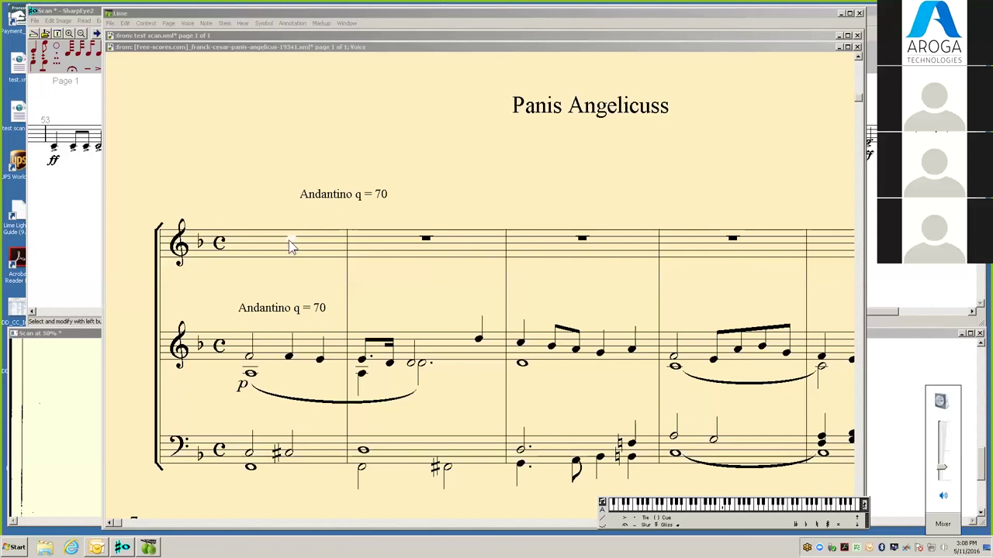
Add an Other Text annotation with Mark+defaults reading "start here" above the top staff's first bar and move it toward the time signature.
click(298, 26)
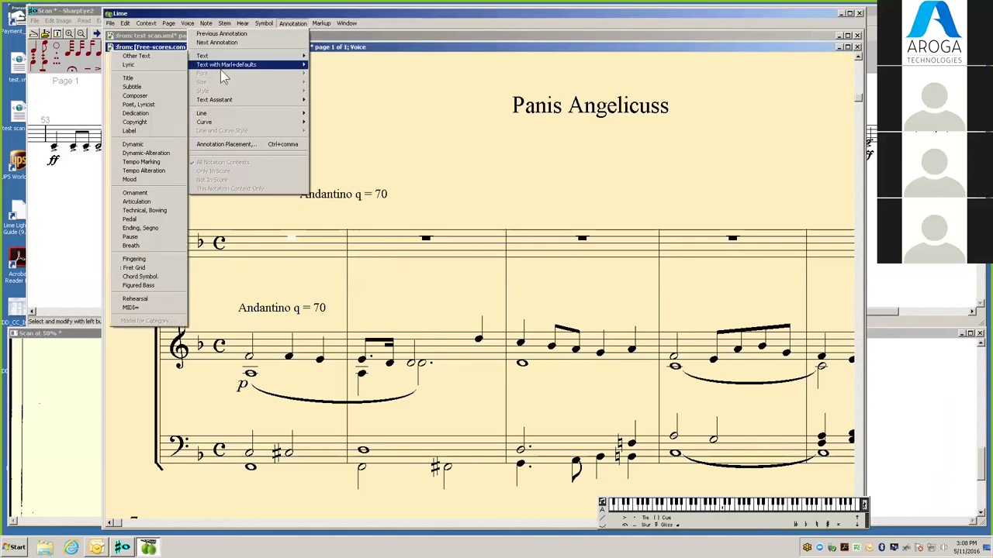
click(152, 58)
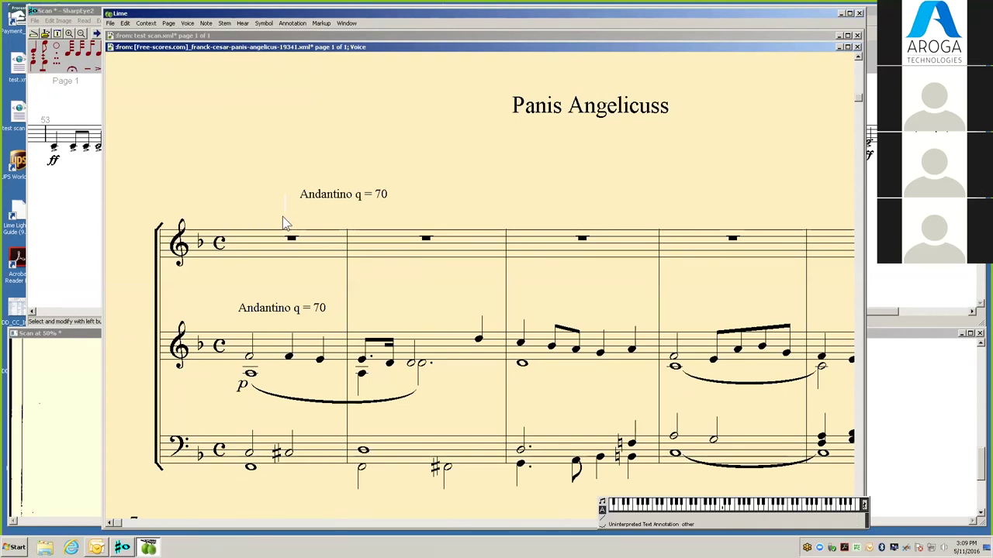
text(start here)
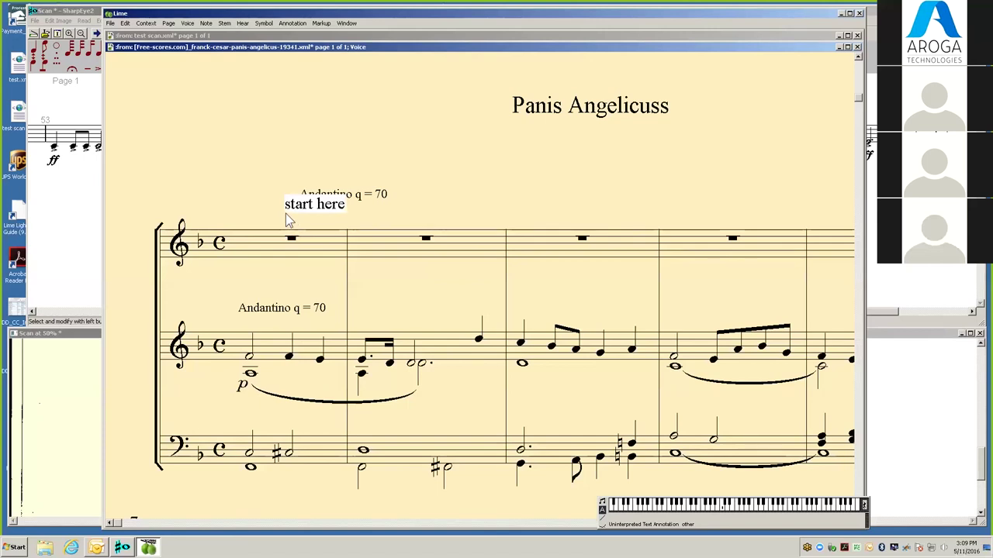
drag(285, 214, 236, 217)
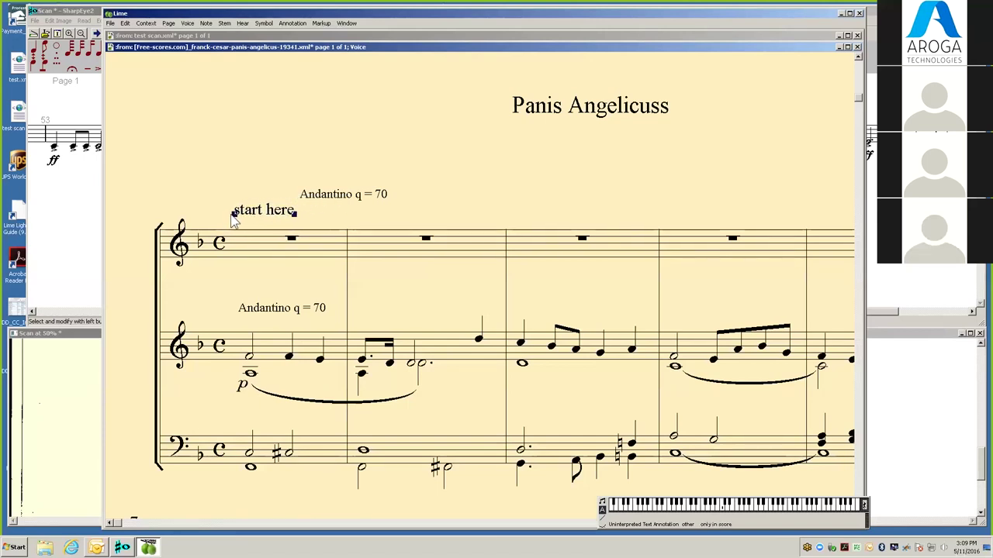
click(314, 212)
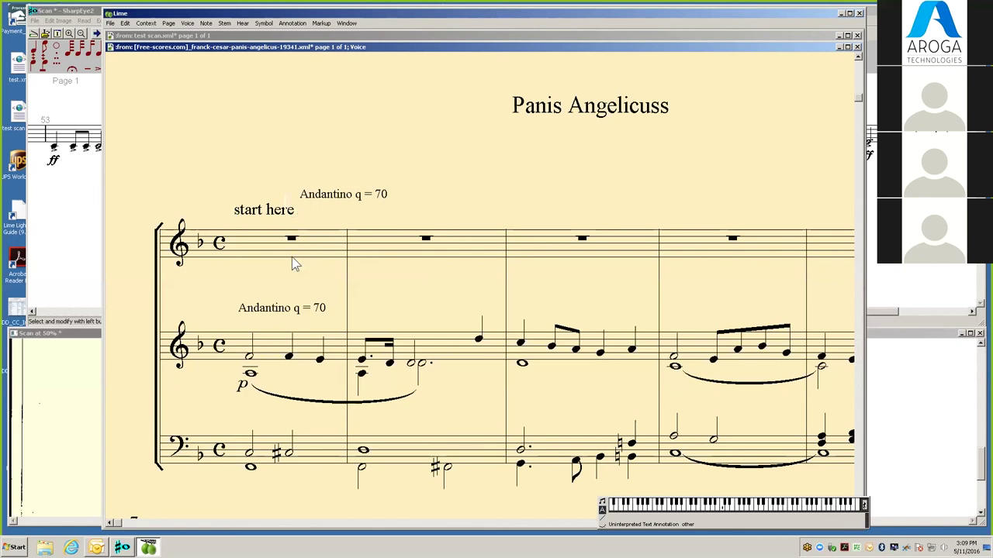